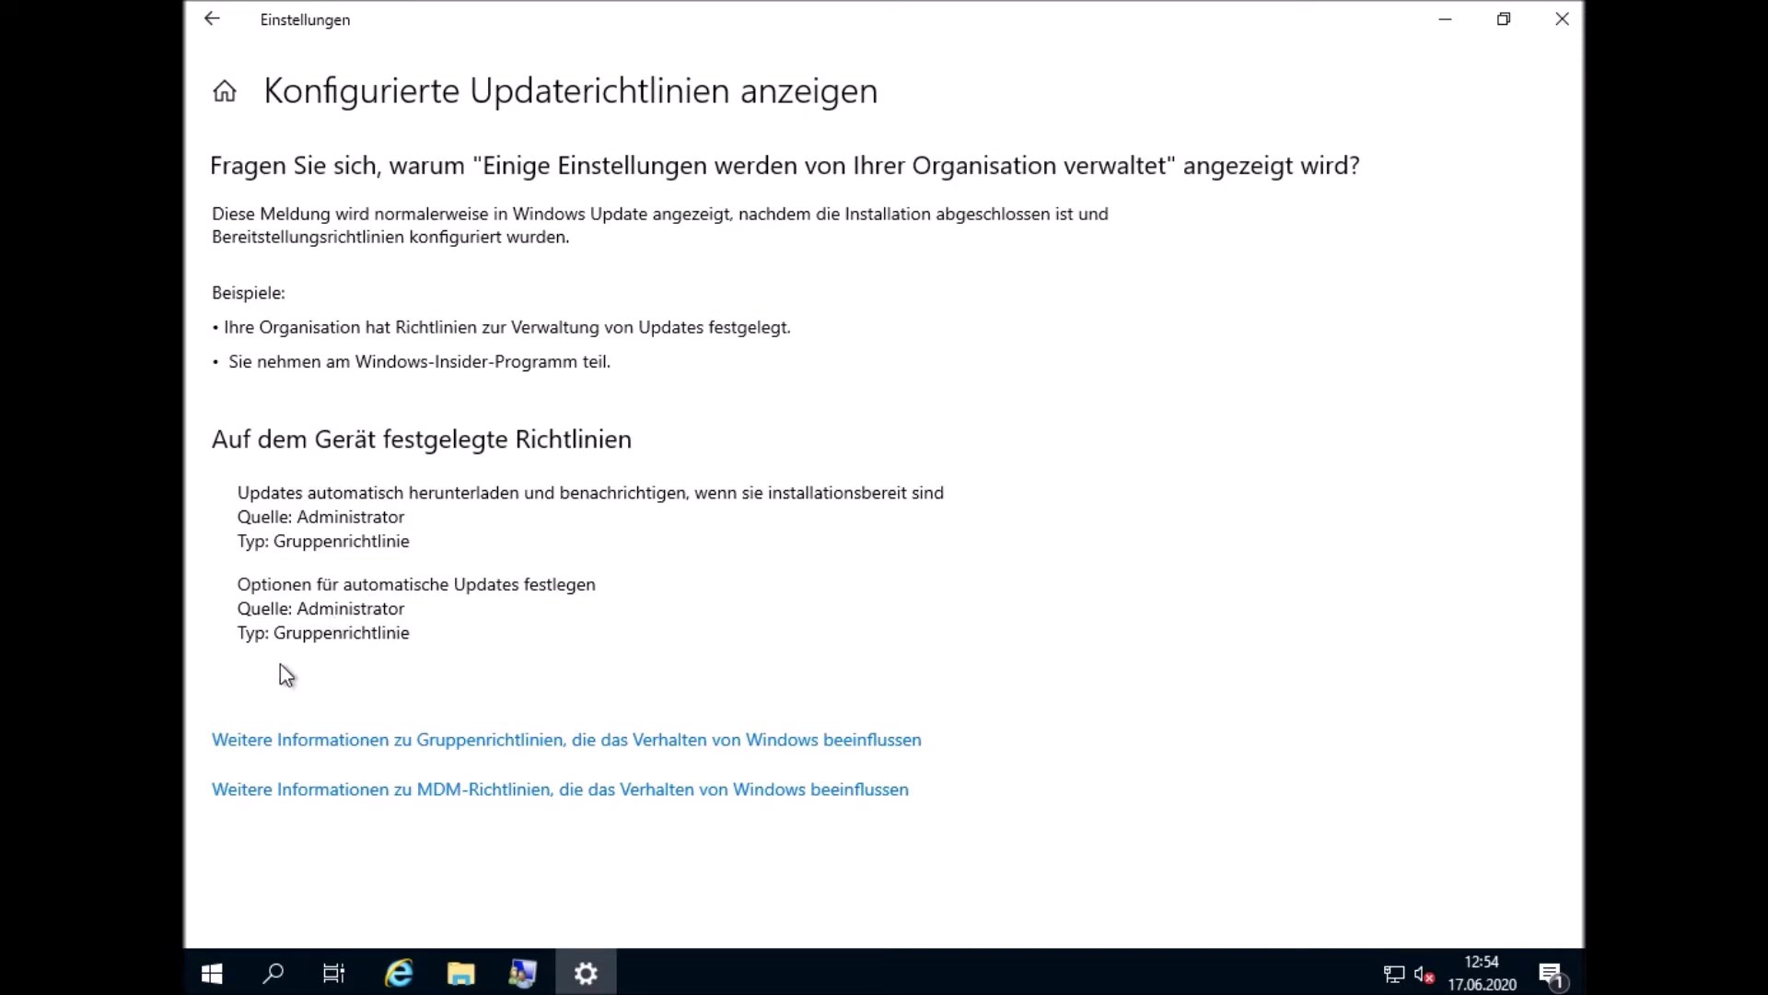
Force a Group Policy refresh by running gpupdate /force in a command prompt, and close the prompt when it finishes
click(211, 978)
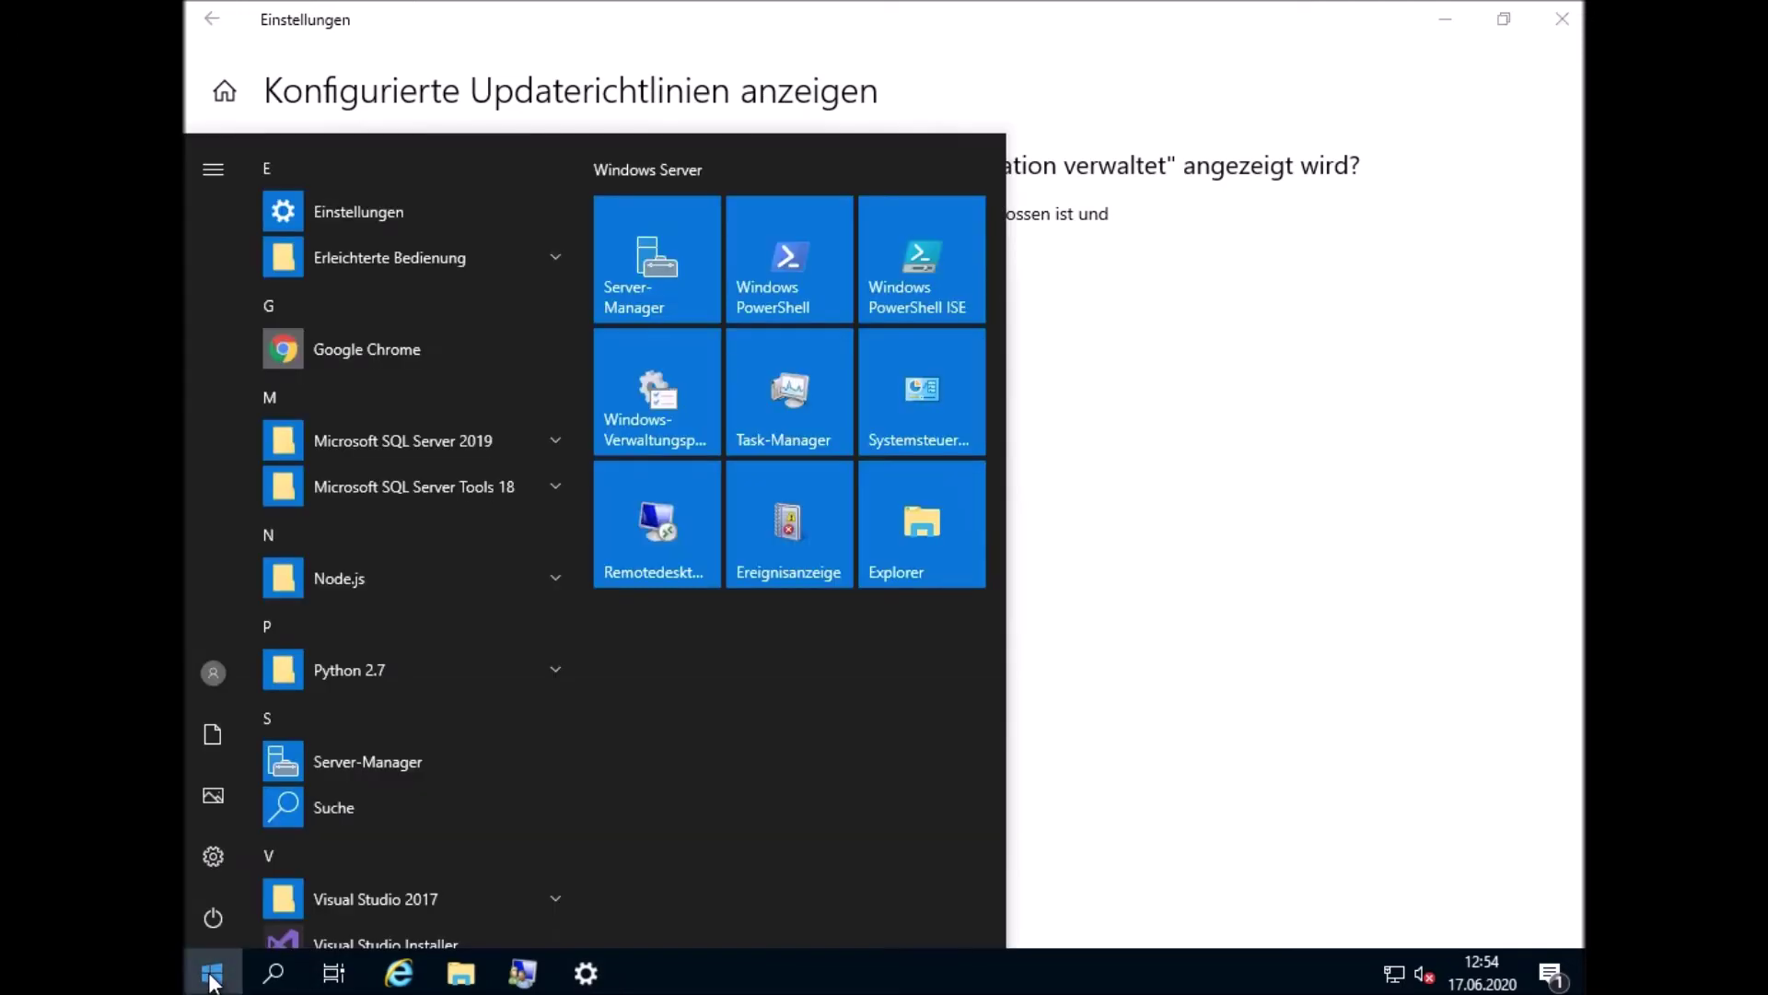
text(cmd)
key(Return)
text(gpupdate /force)
key(Return)
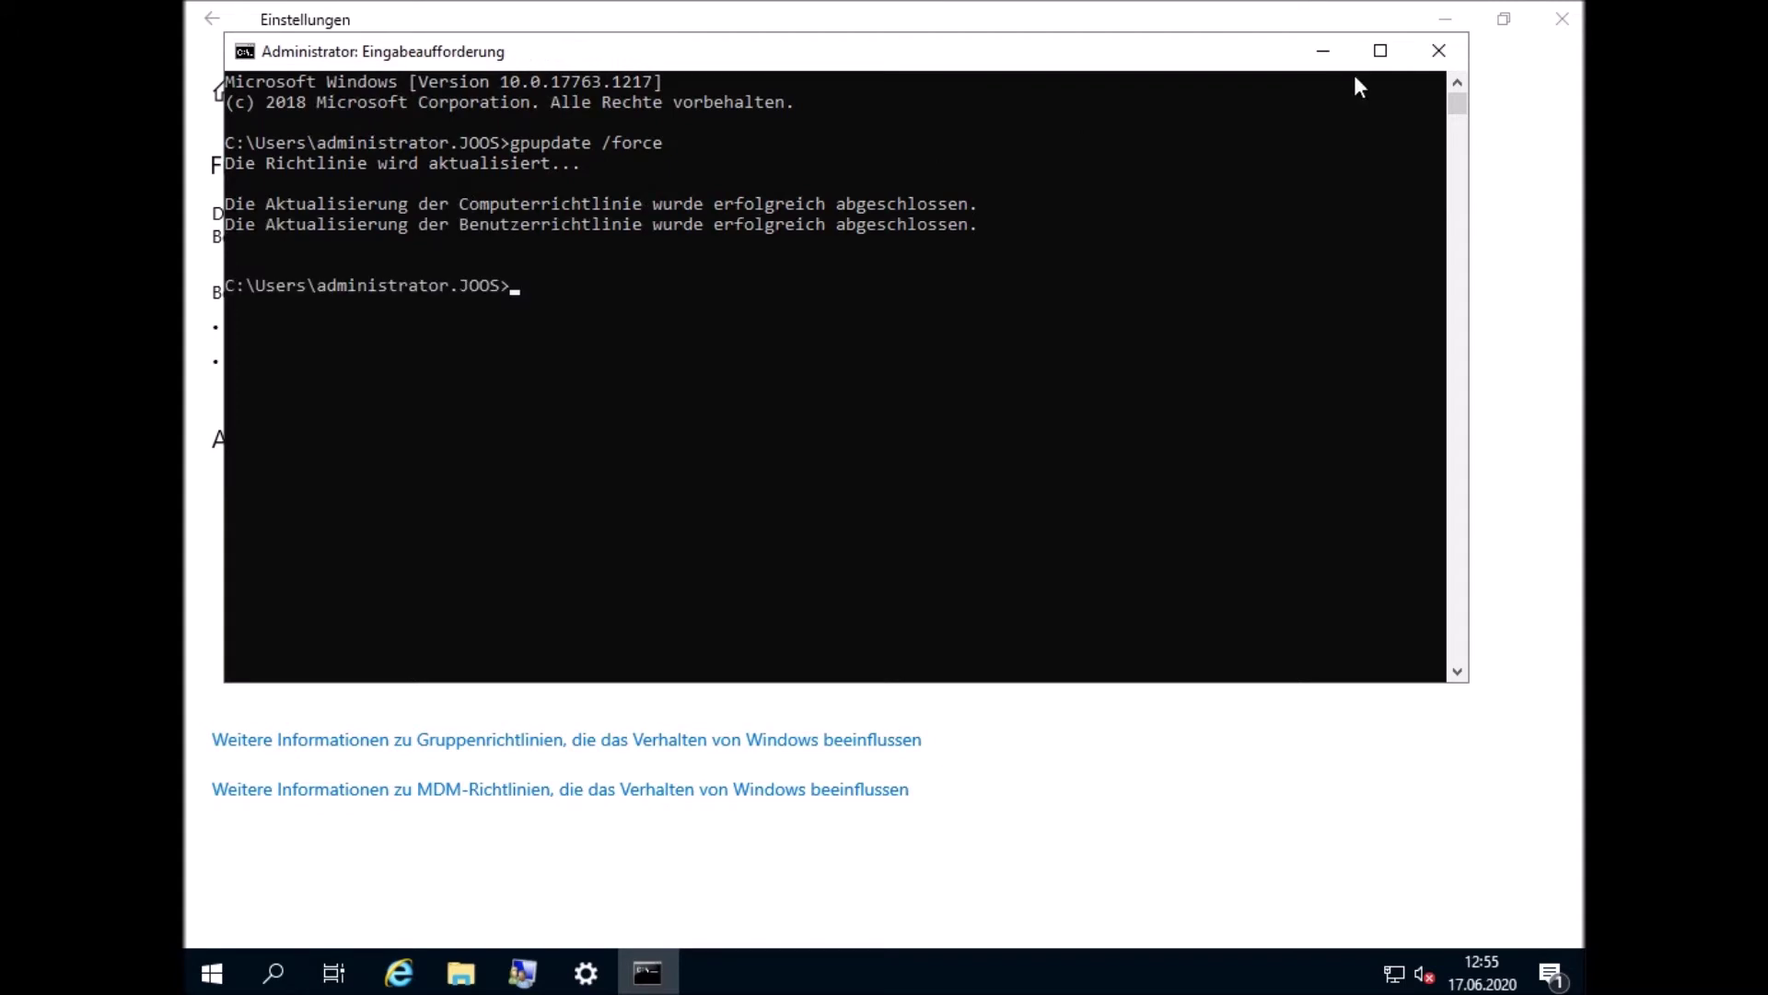
click(1438, 50)
Reload the list of configured update policies from the advanced Windows Update options to check it, and close the settings
click(228, 28)
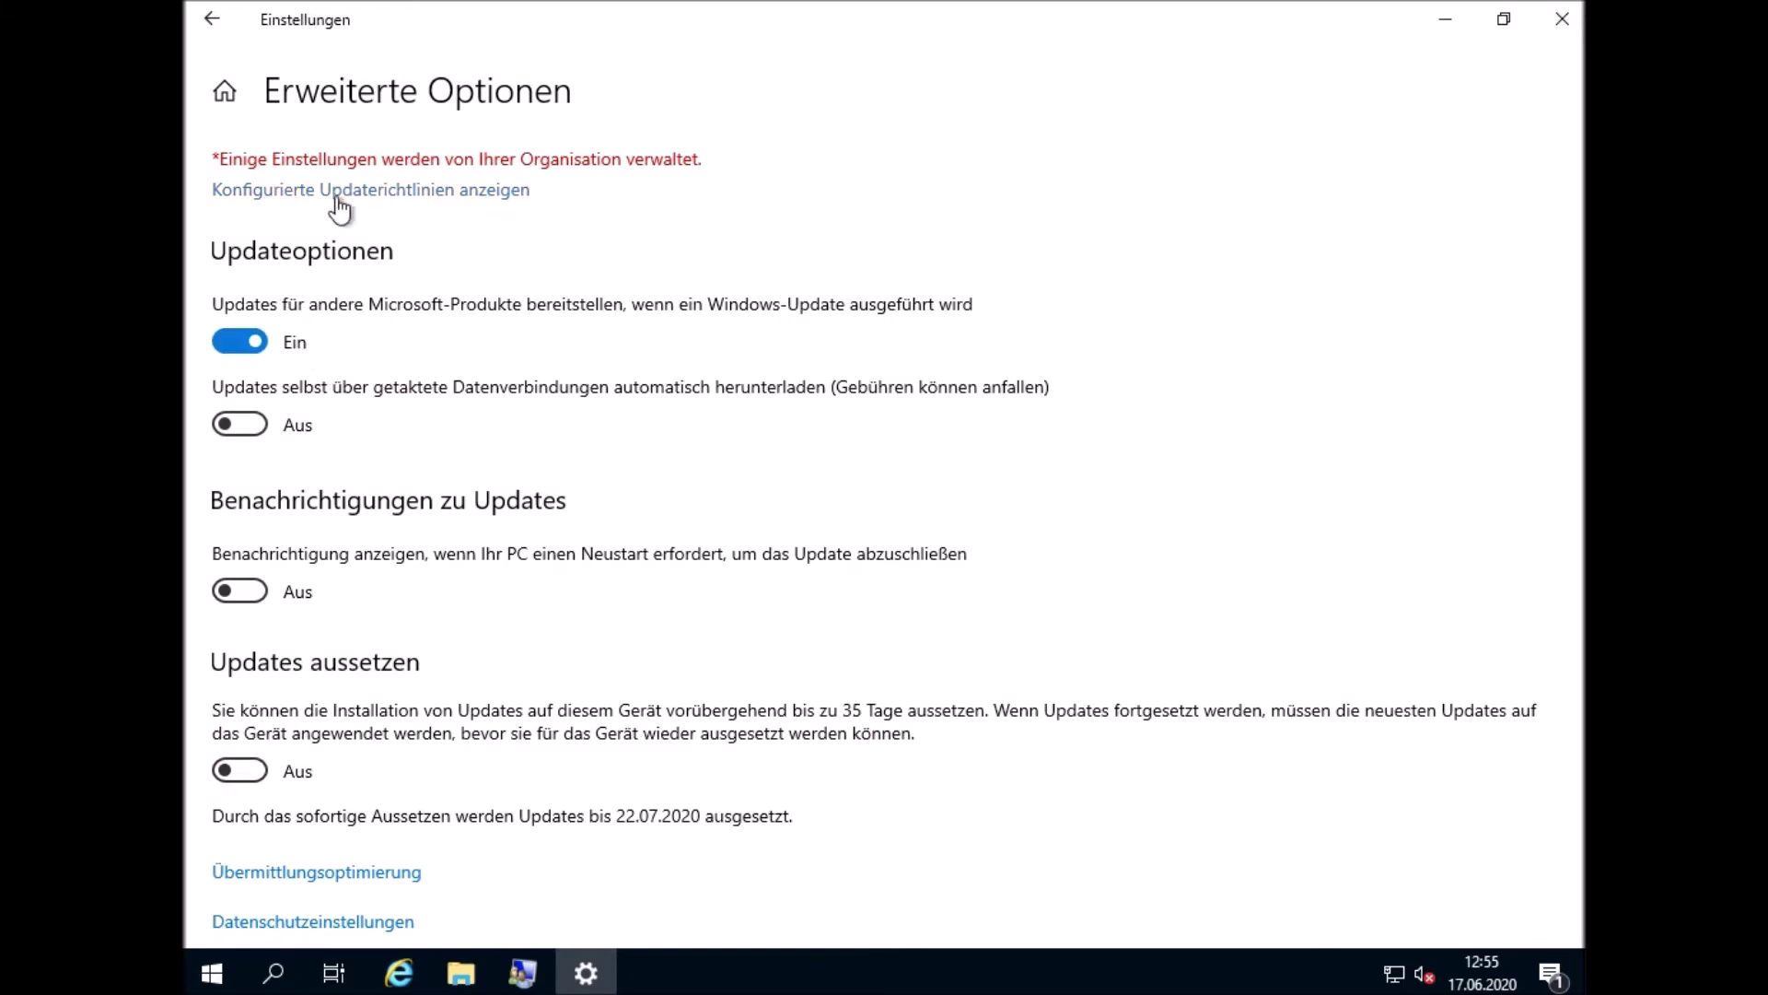
click(401, 196)
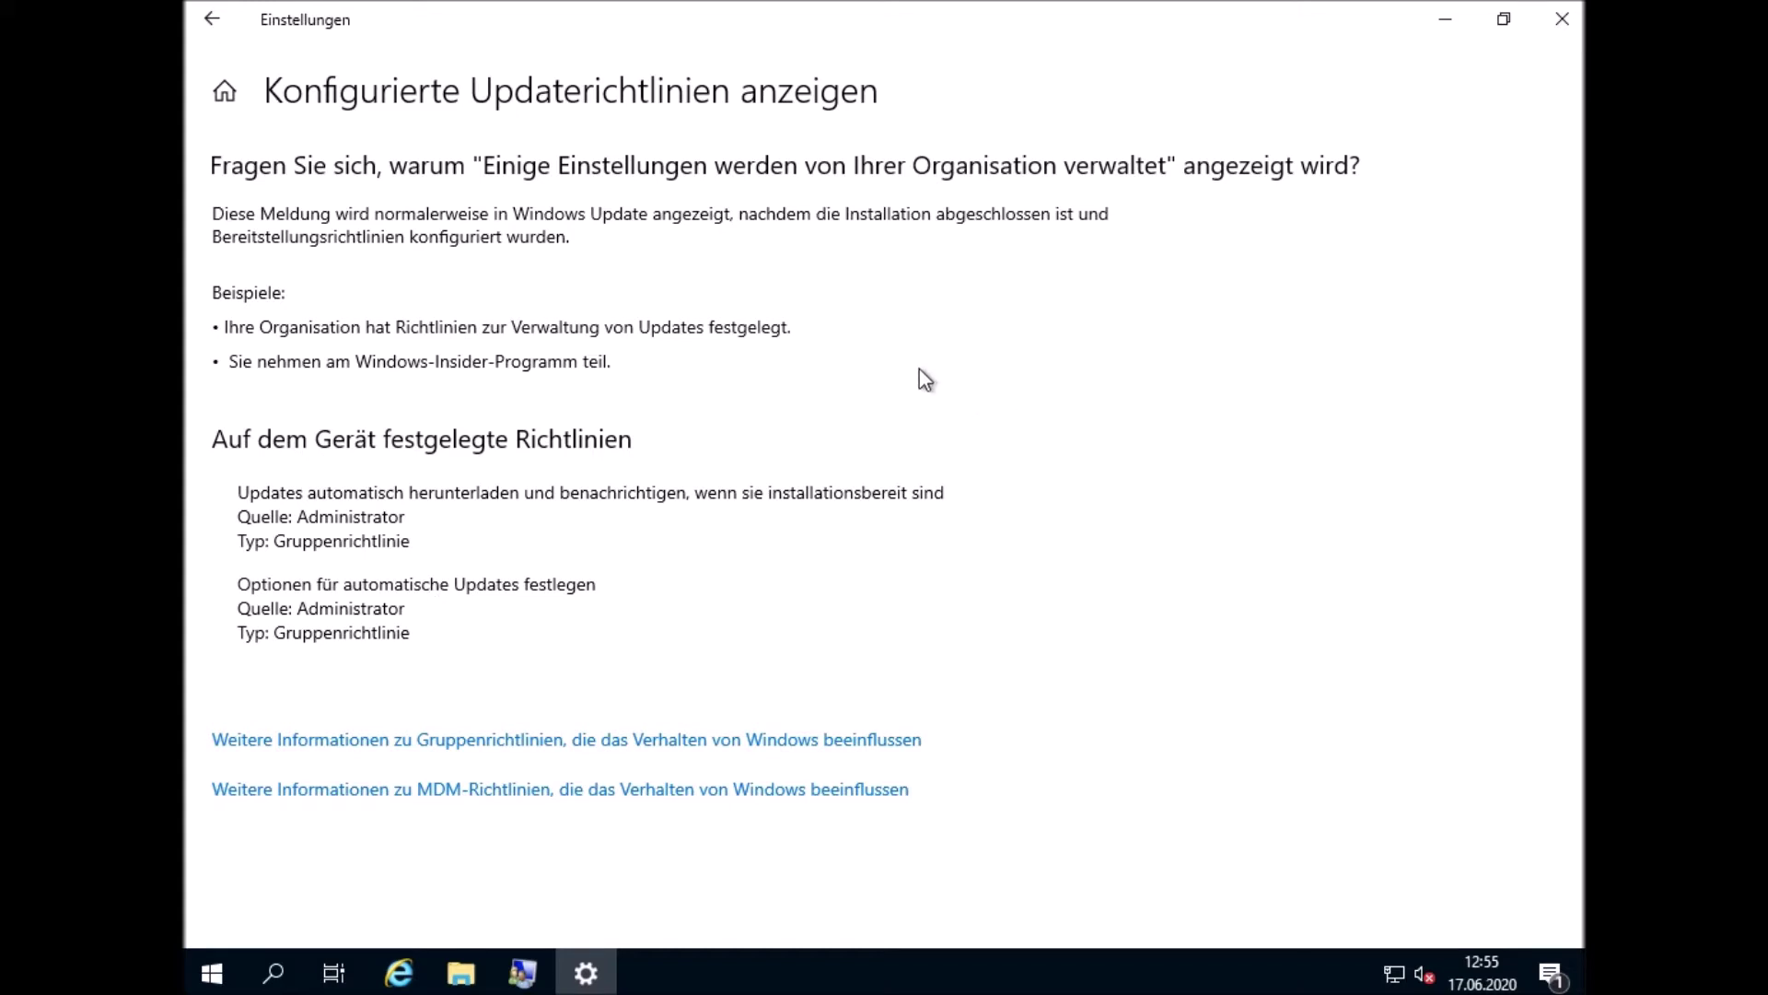
click(1562, 18)
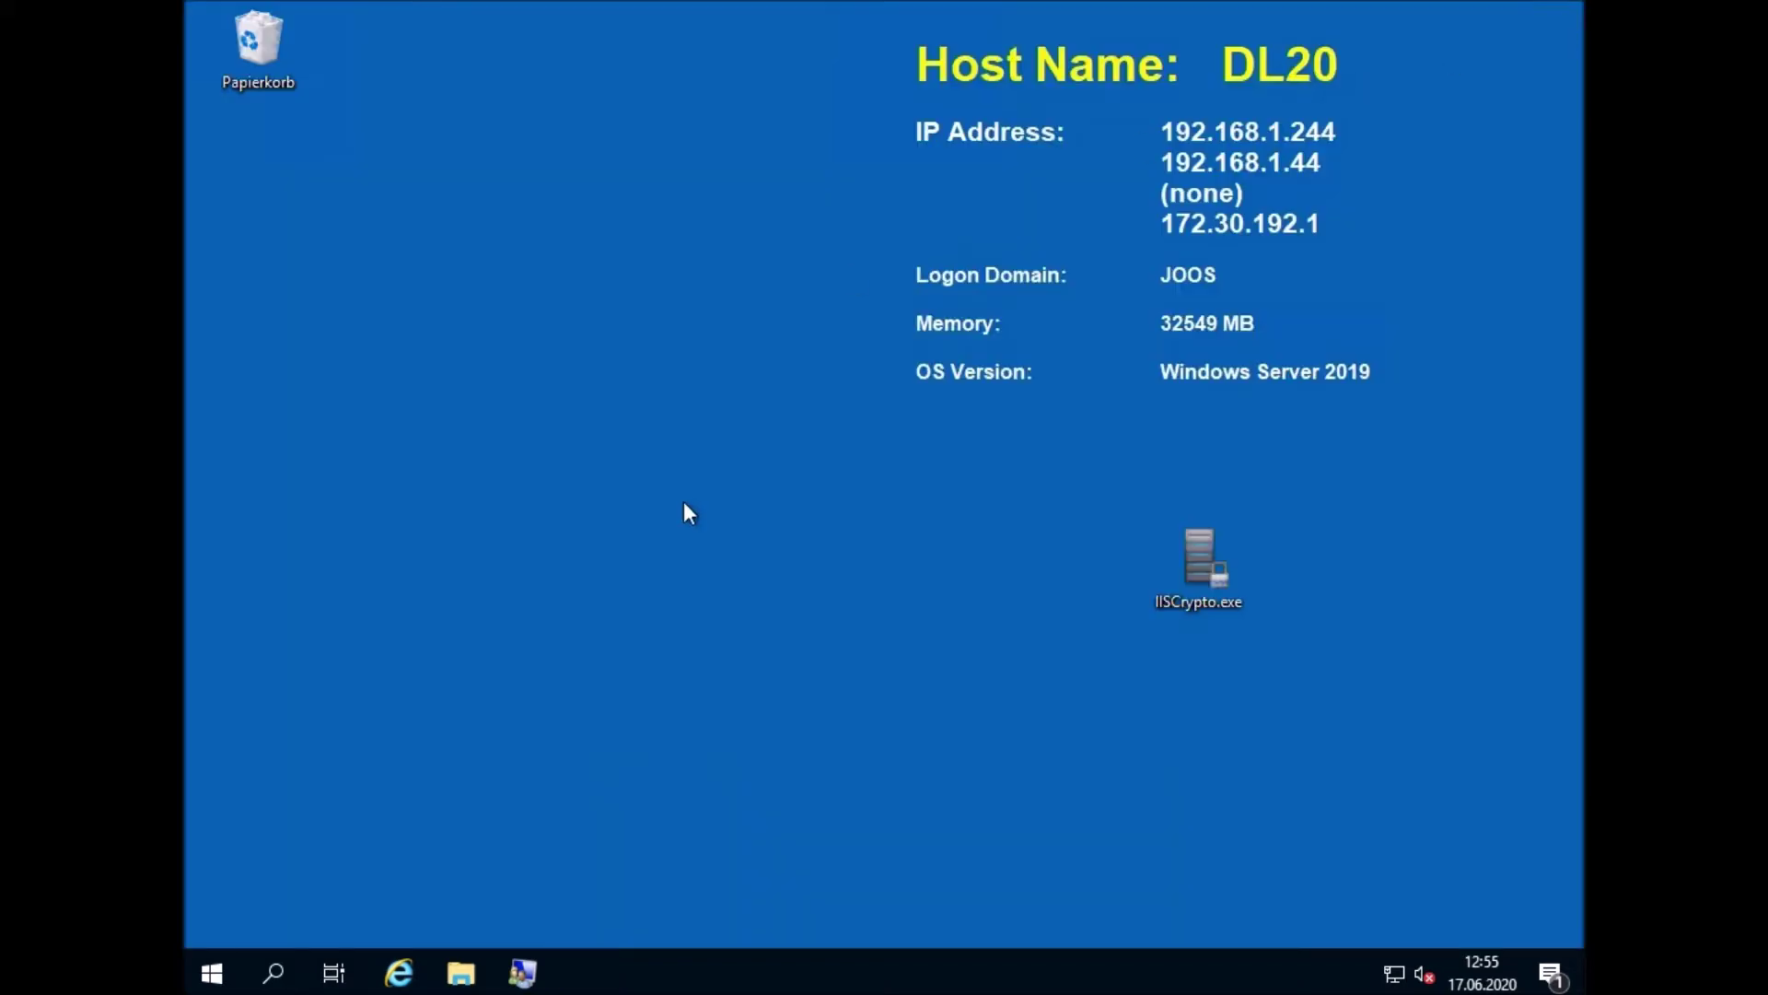
In Local Users and Groups, open the name of the suser account for editing
click(522, 969)
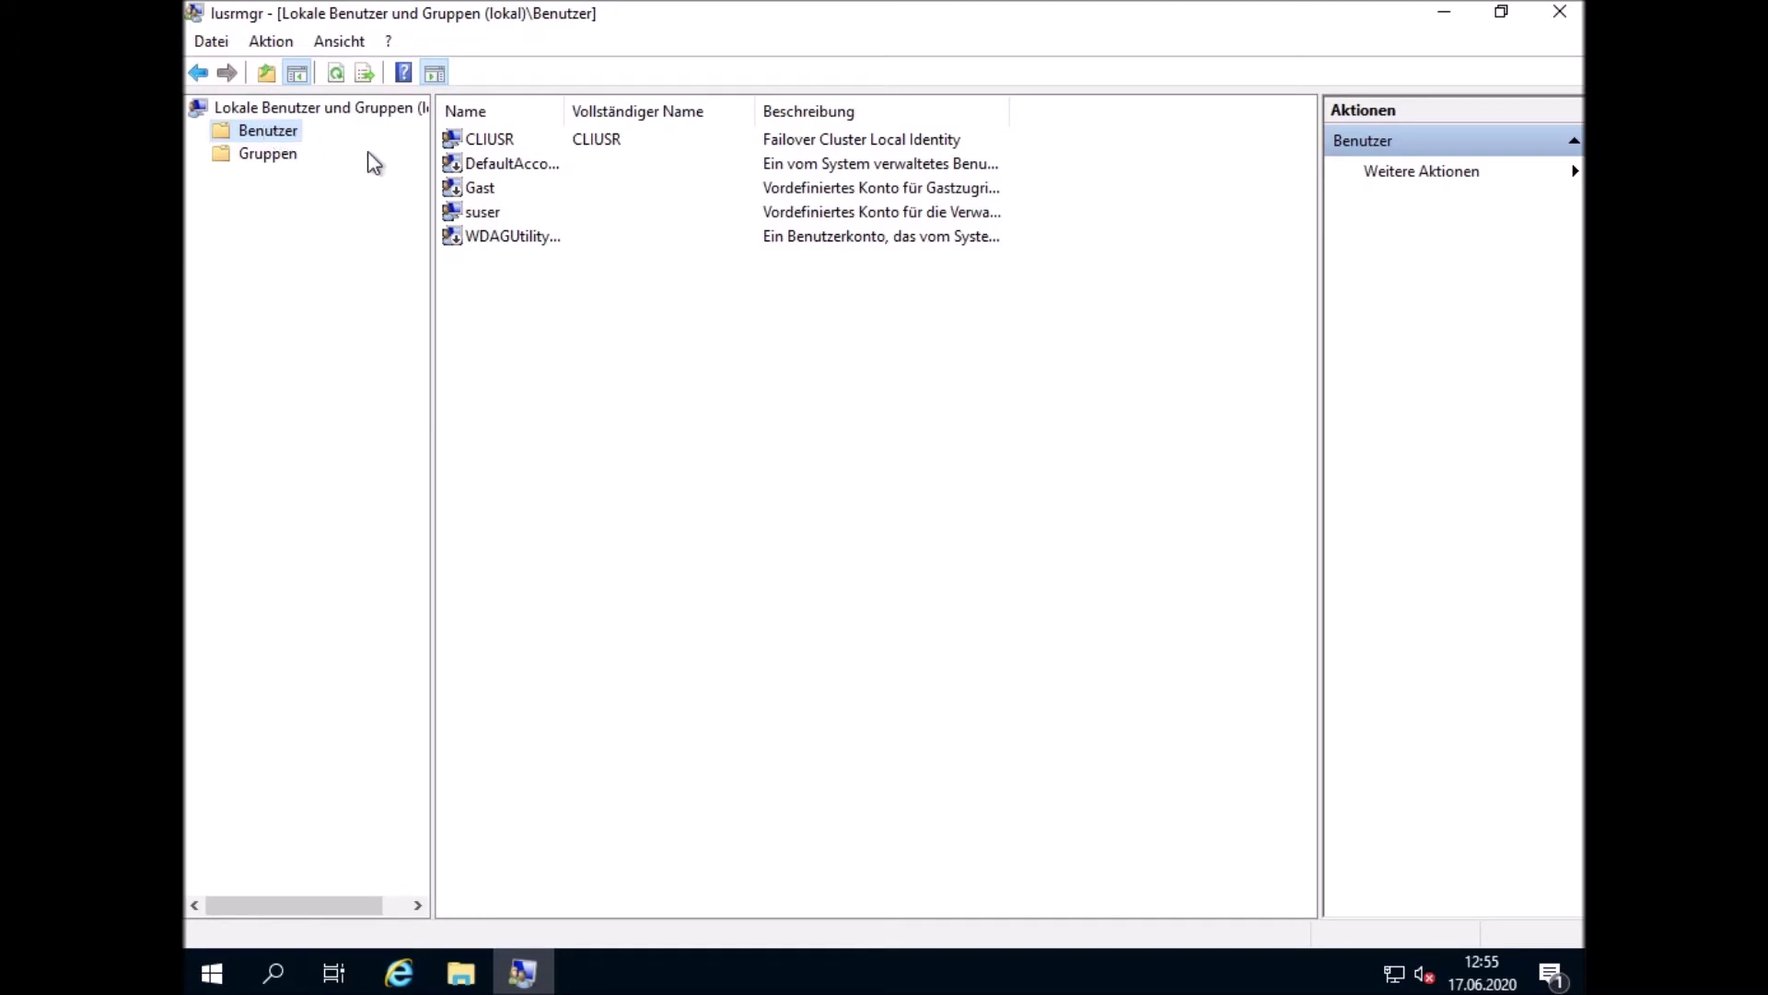
click(484, 214)
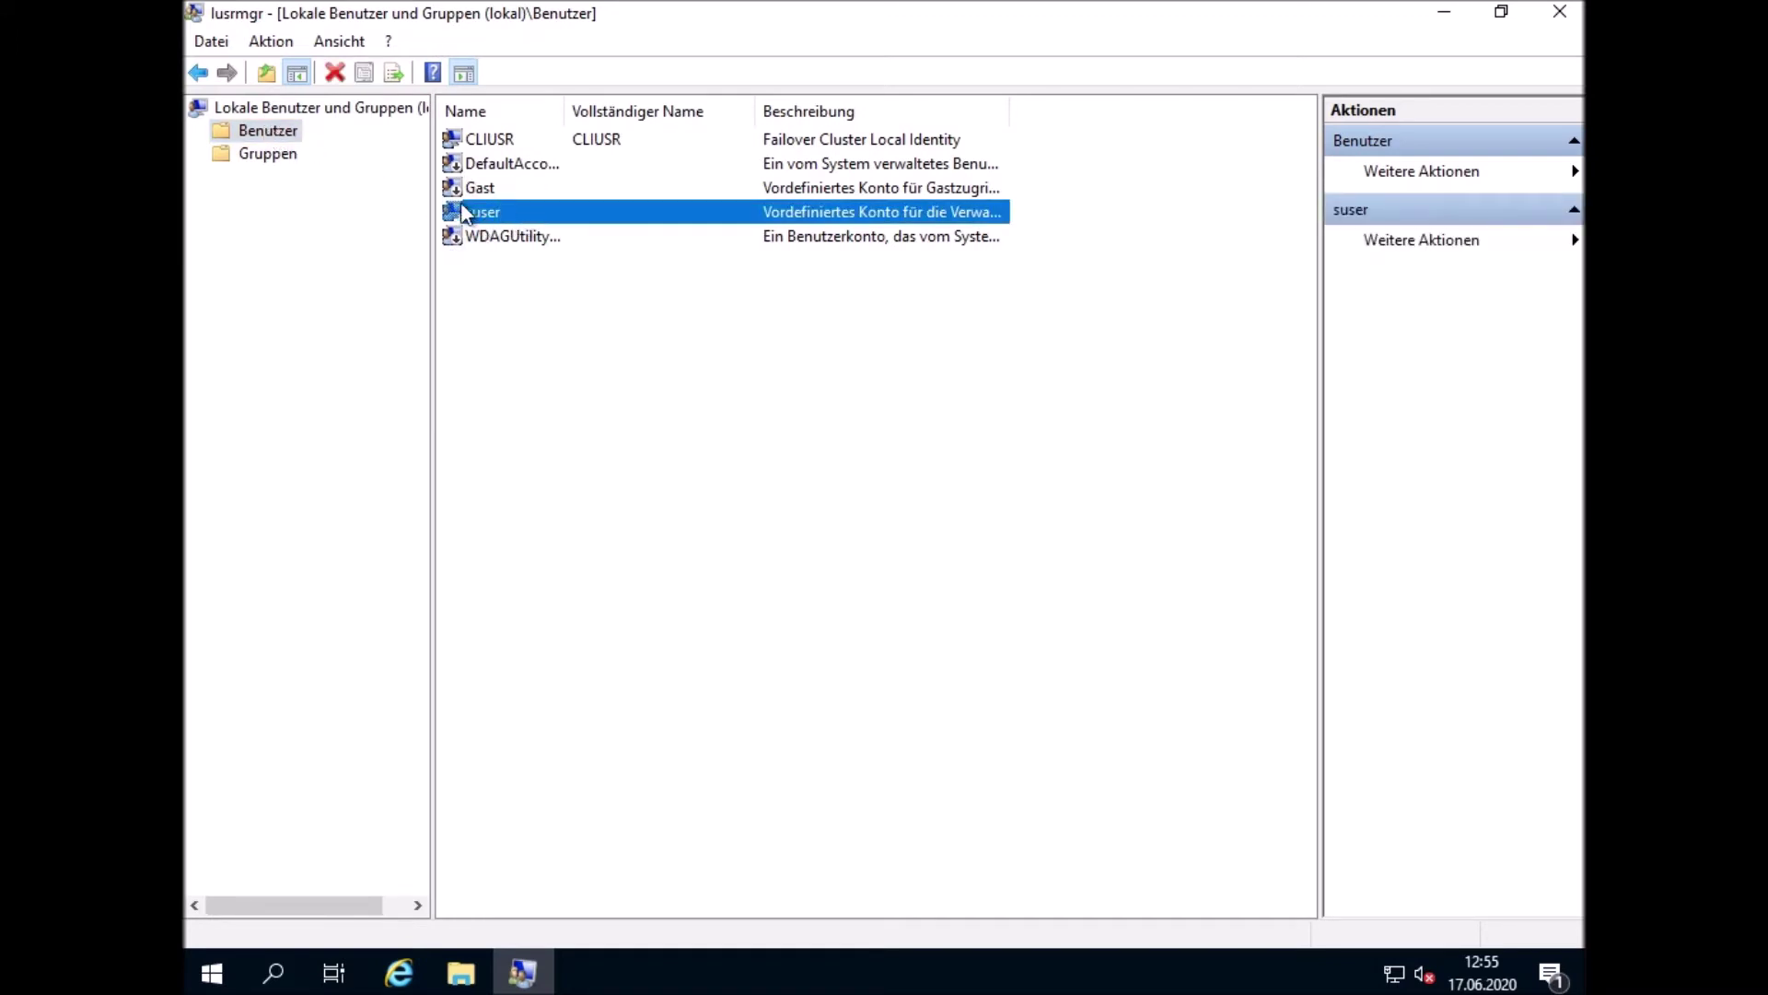
right_click(494, 215)
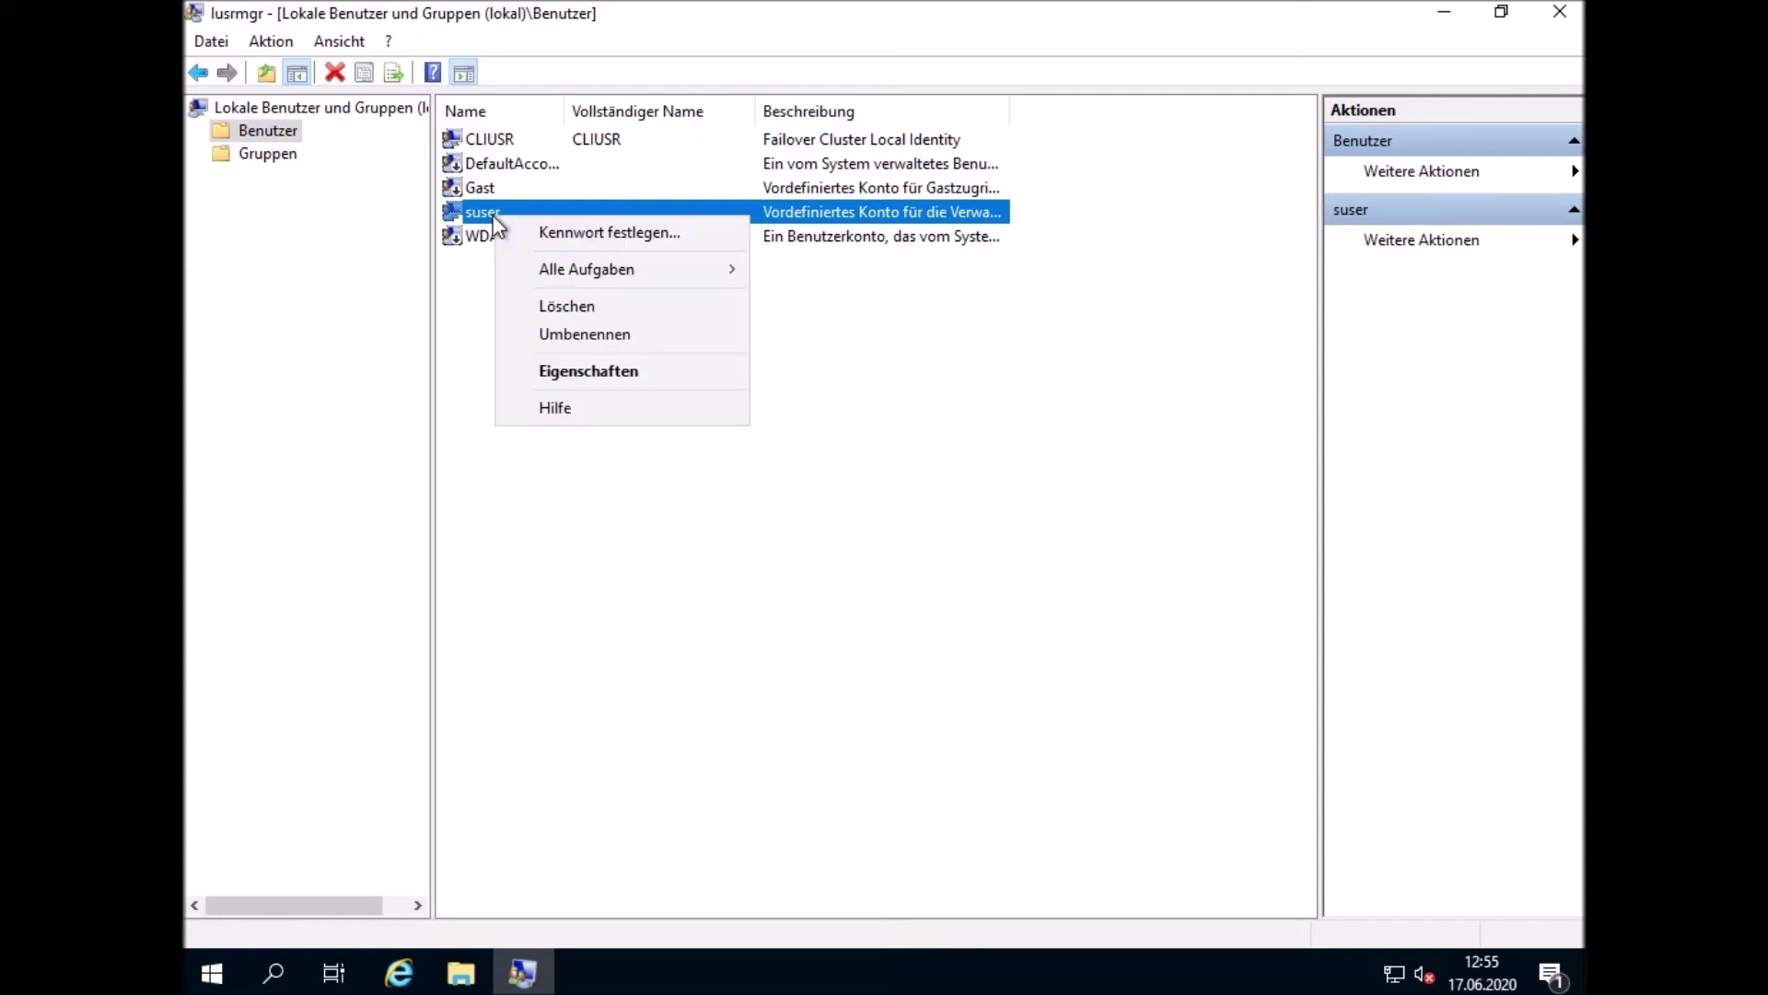
click(557, 334)
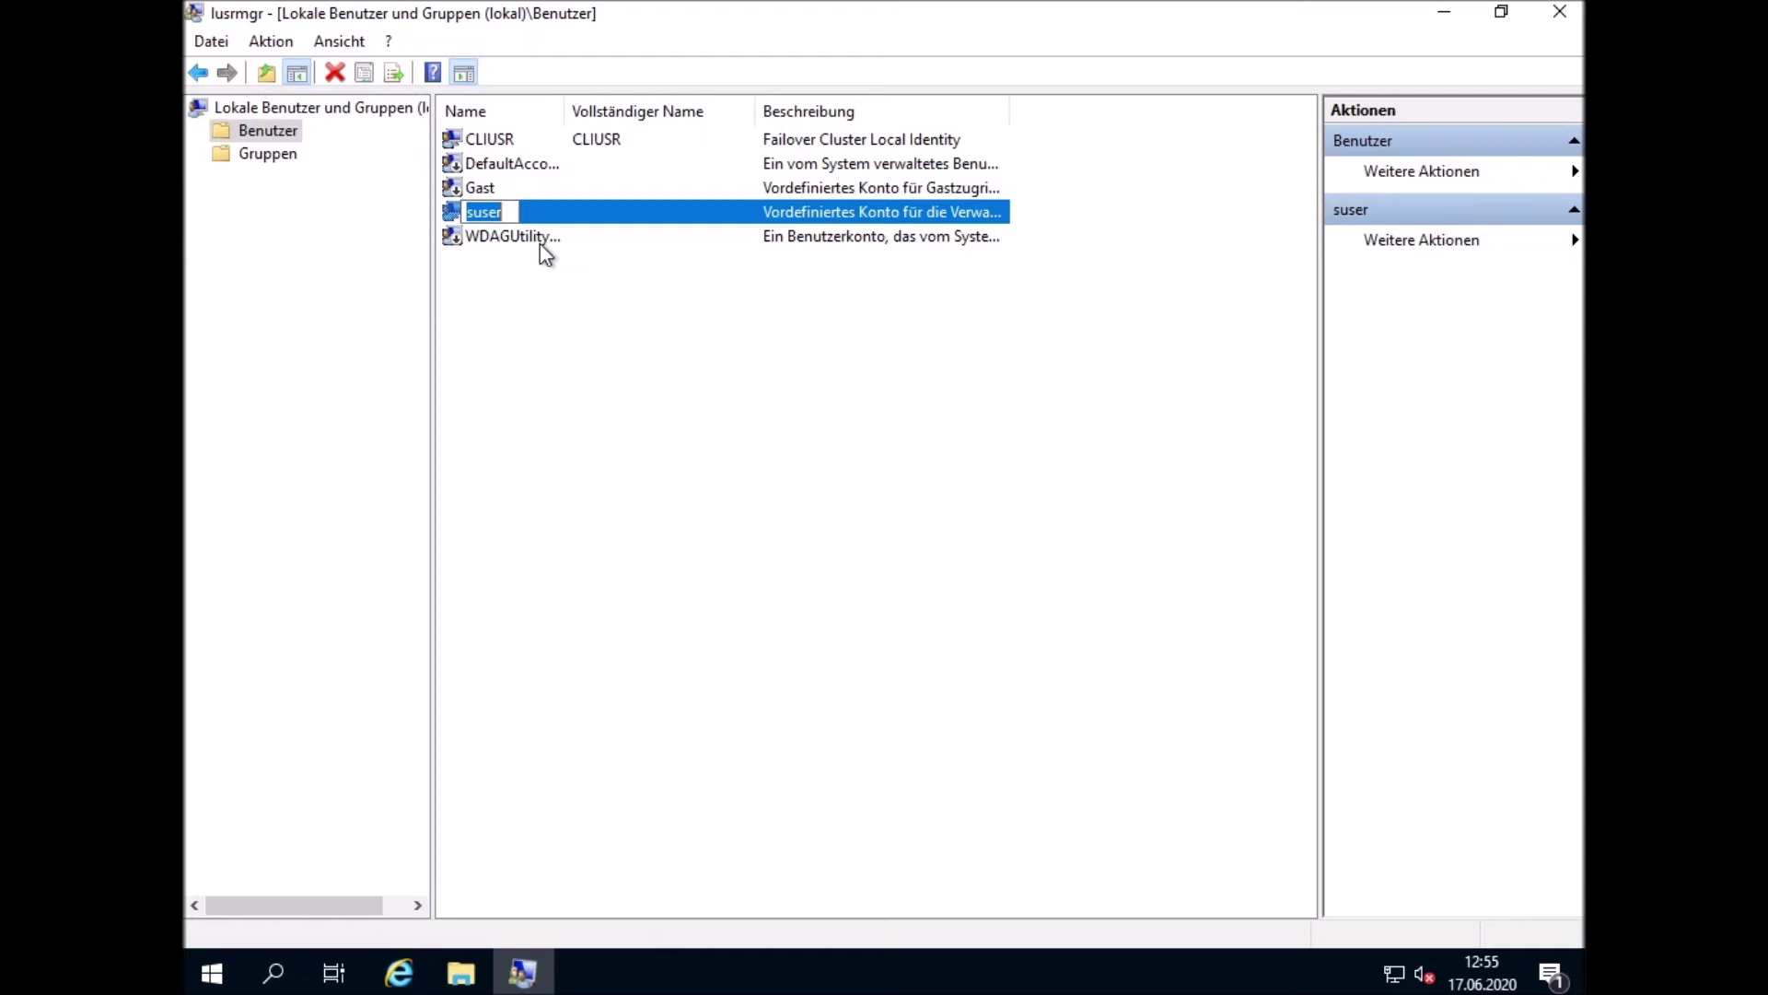
key(Return)
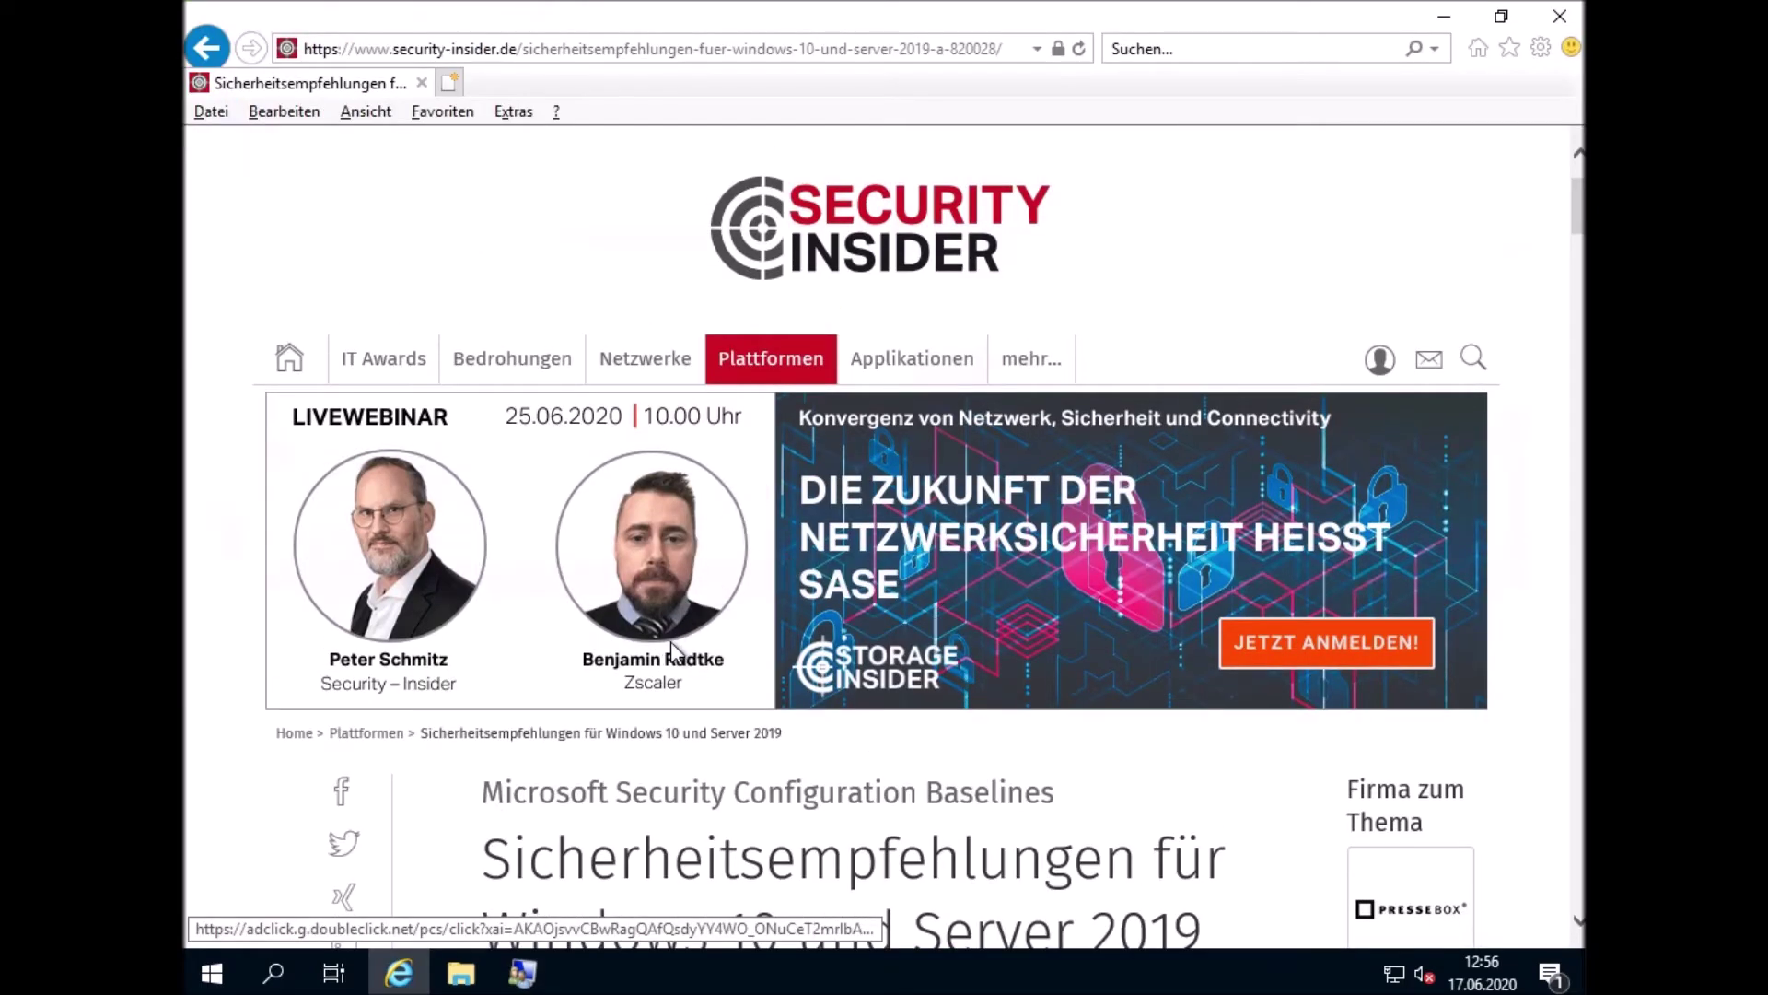
Skim the Security Insider article on Windows 10 and Server 2019 security recommendations, including its section on the Microsoft Security Compliance Toolkit
scroll(679, 651, down, 3)
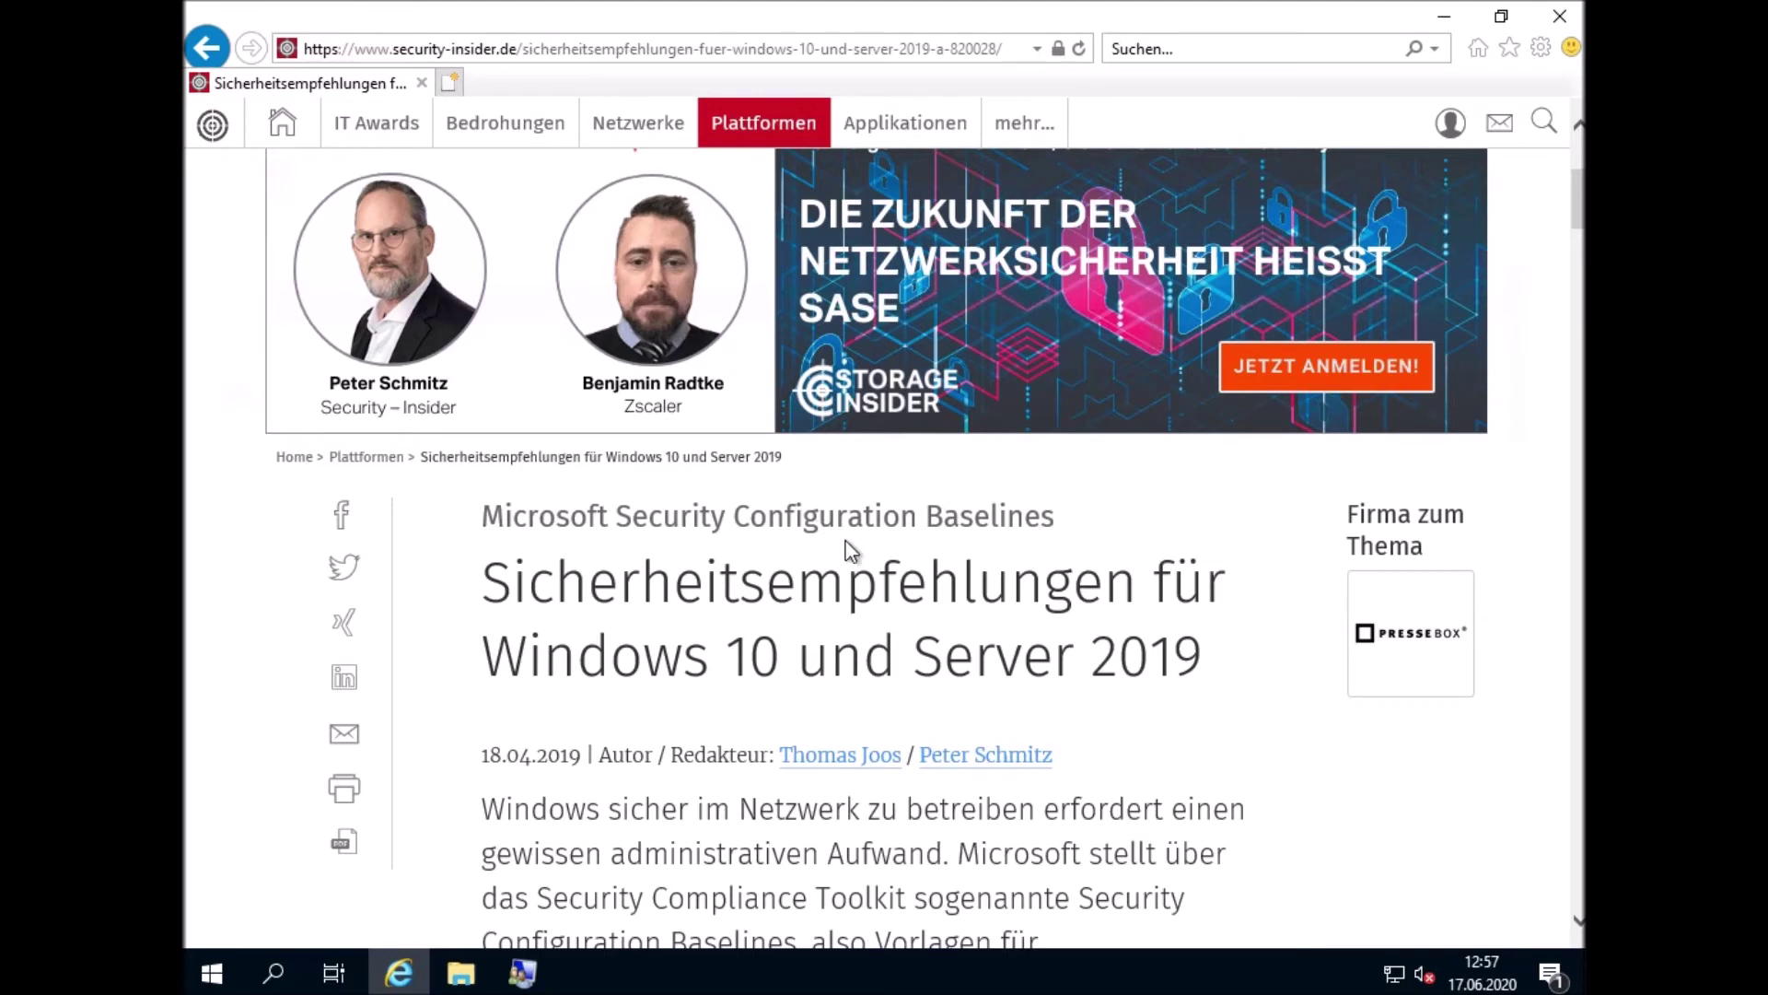
scroll(849, 551, down, 3)
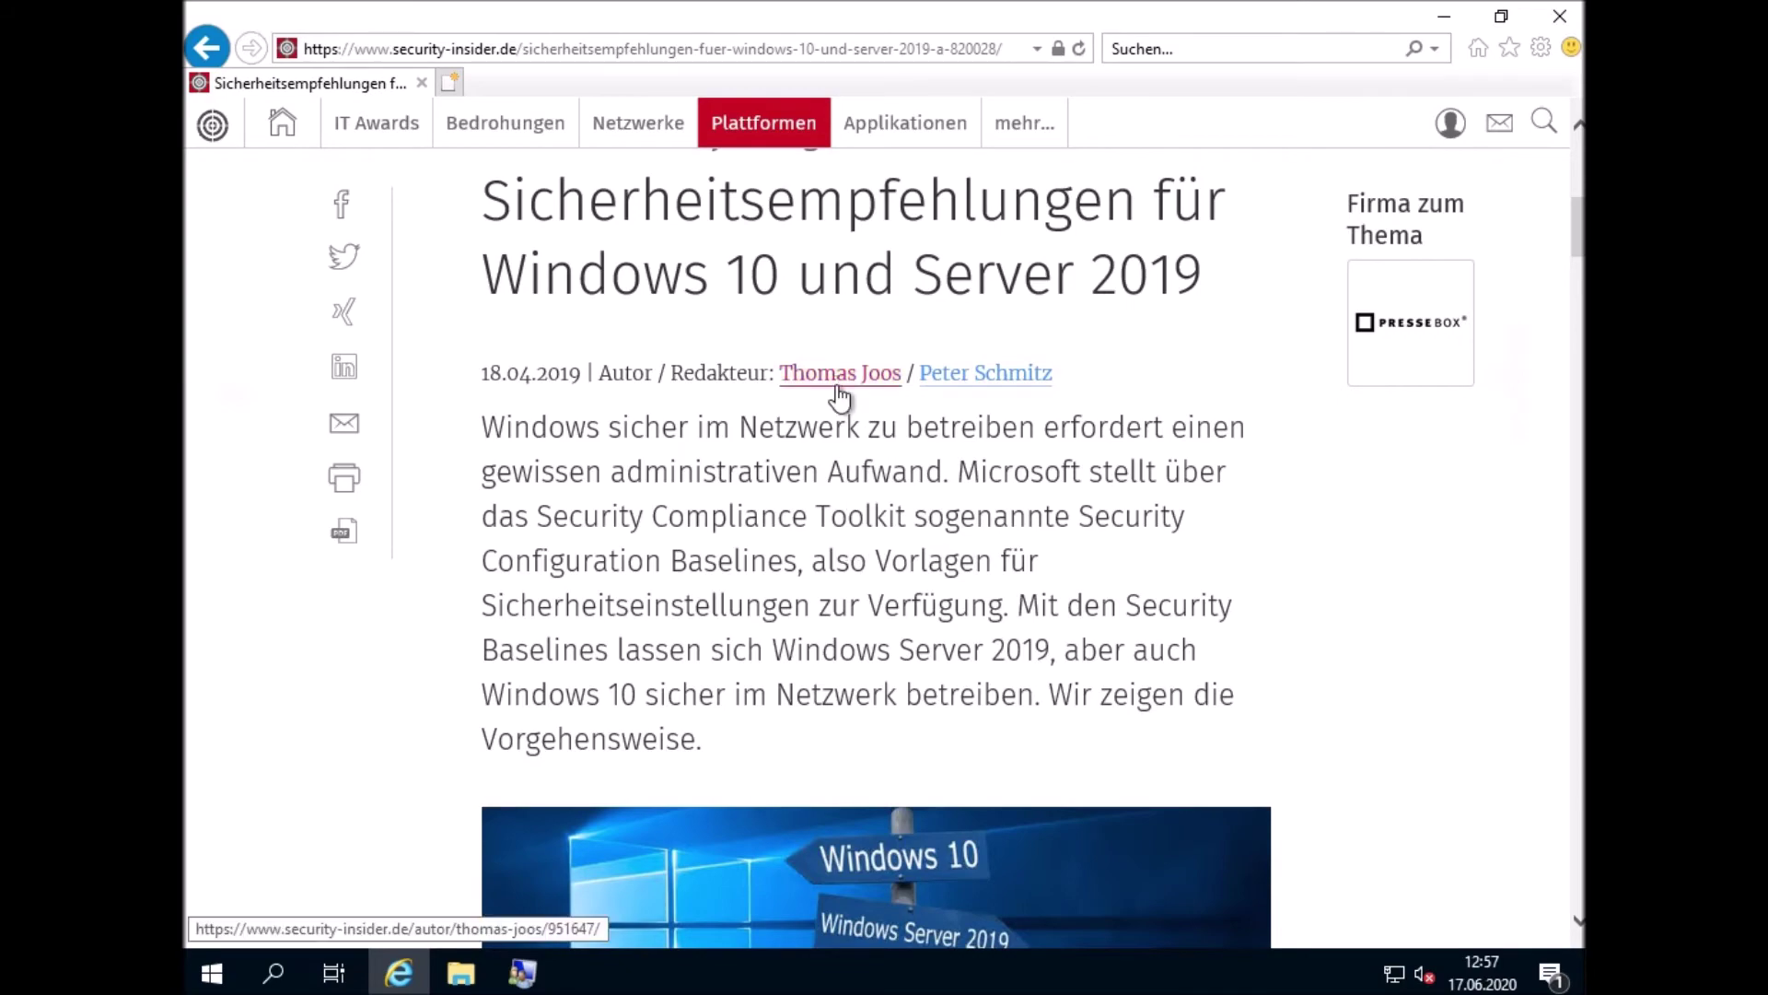
scroll(839, 391, down, 5)
scroll(839, 392, down, 10)
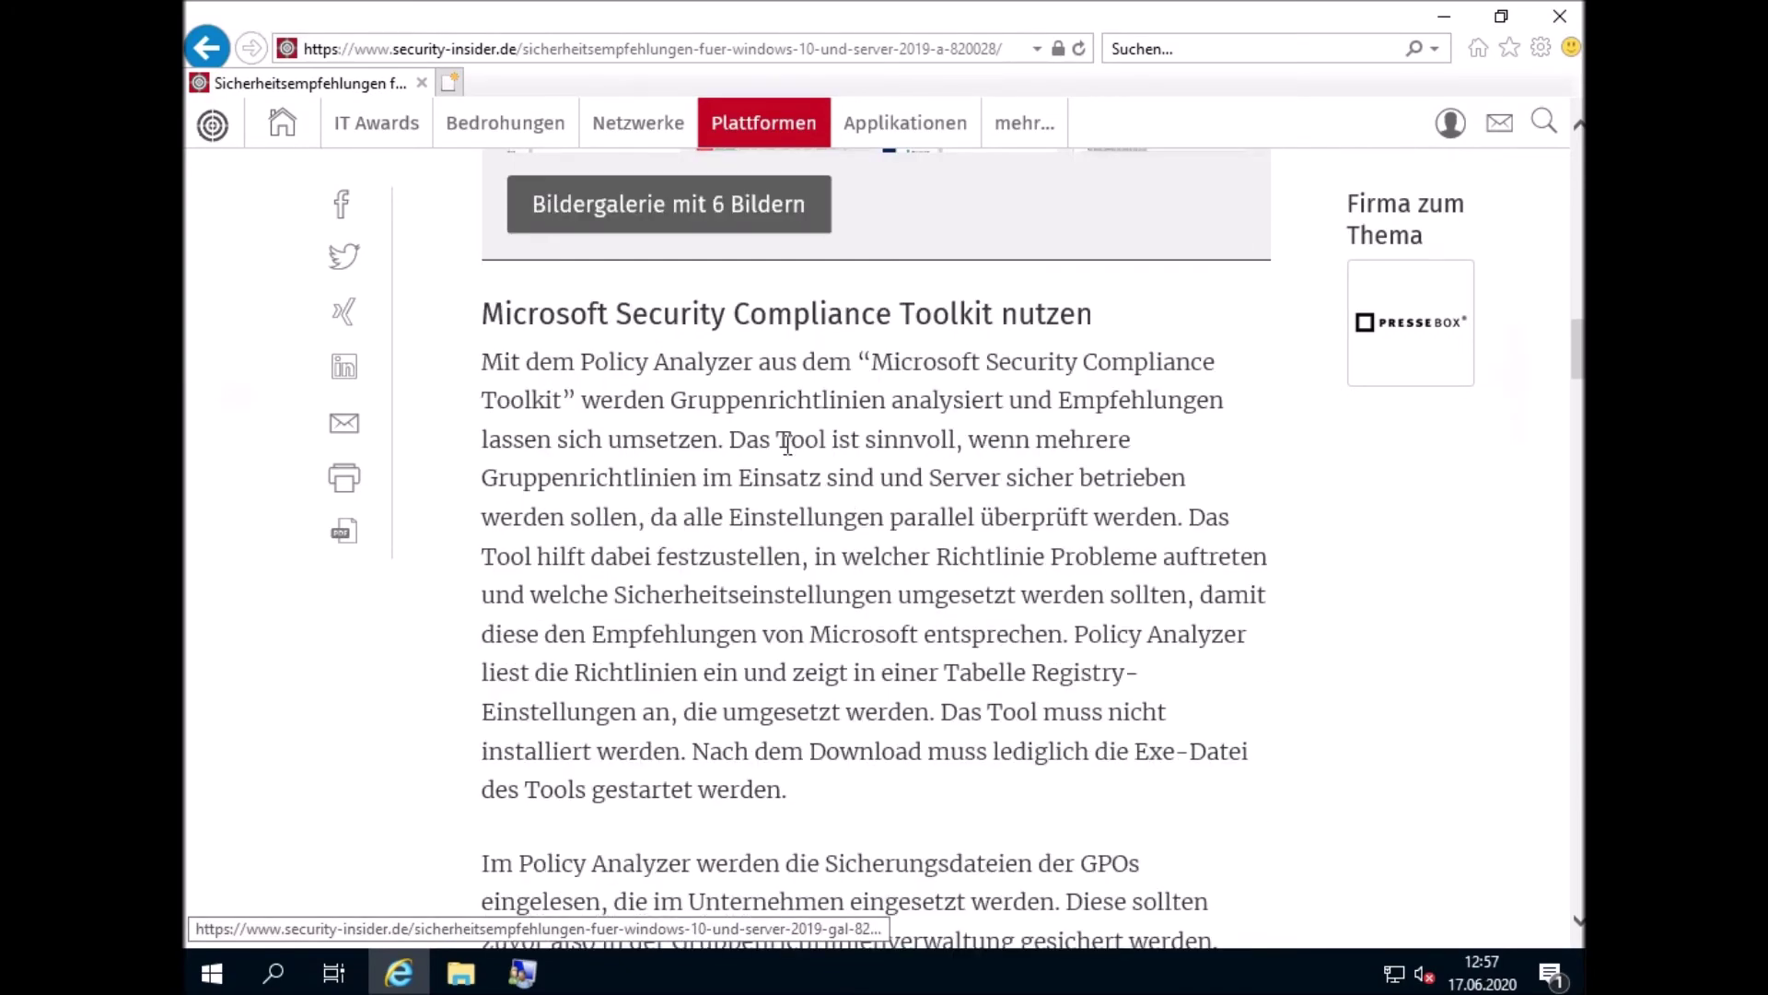
scroll(788, 447, up, 15)
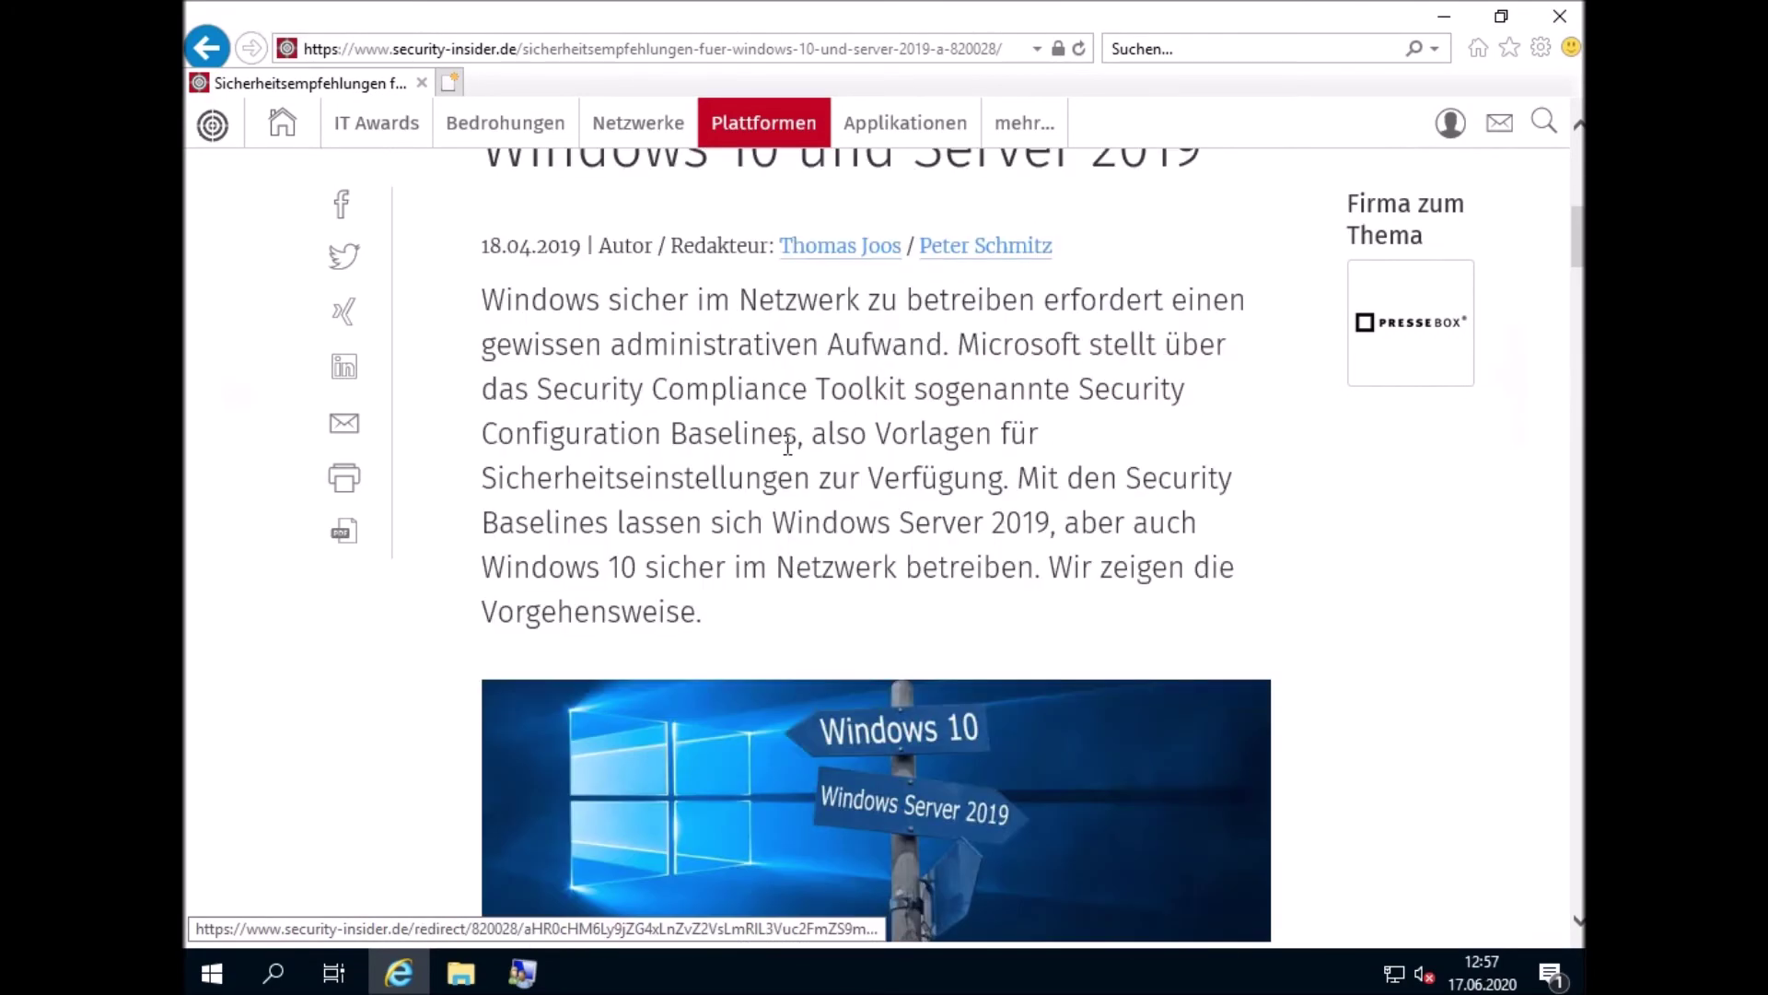
scroll(788, 458, up, 2)
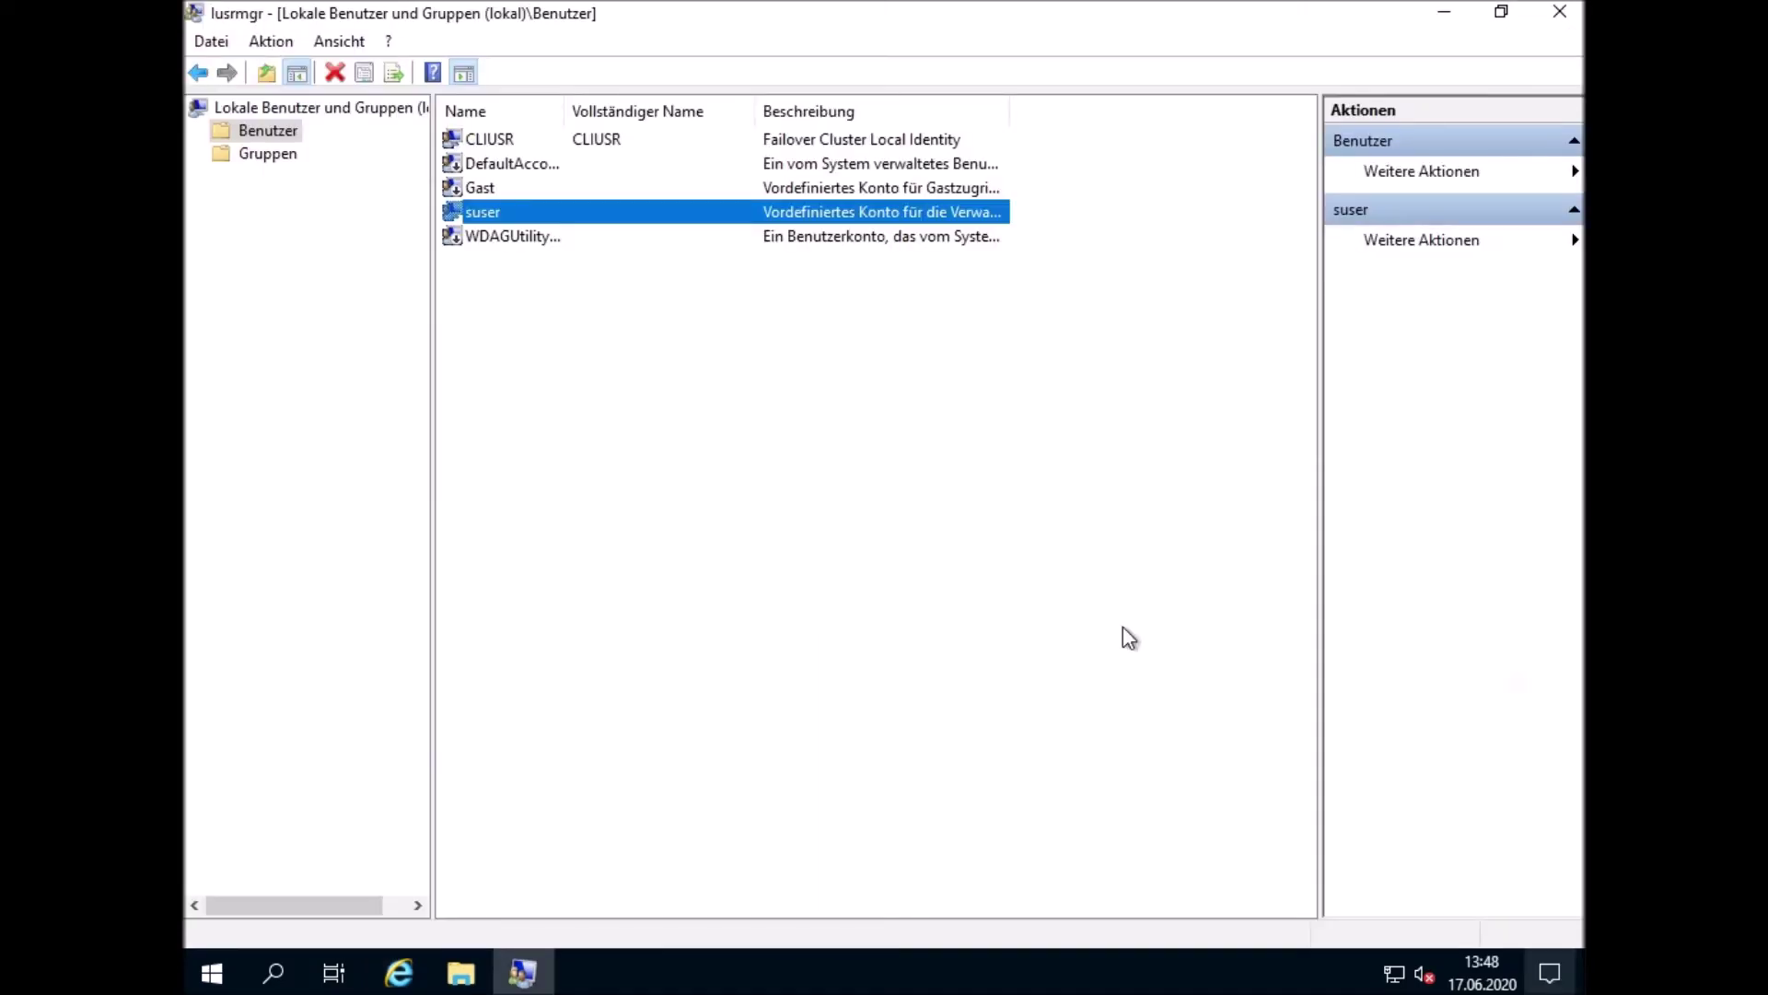
Launch sysdm.cpl from a command prompt, check the Remote Desktop settings in the system properties, and leave them without applying changes
click(204, 980)
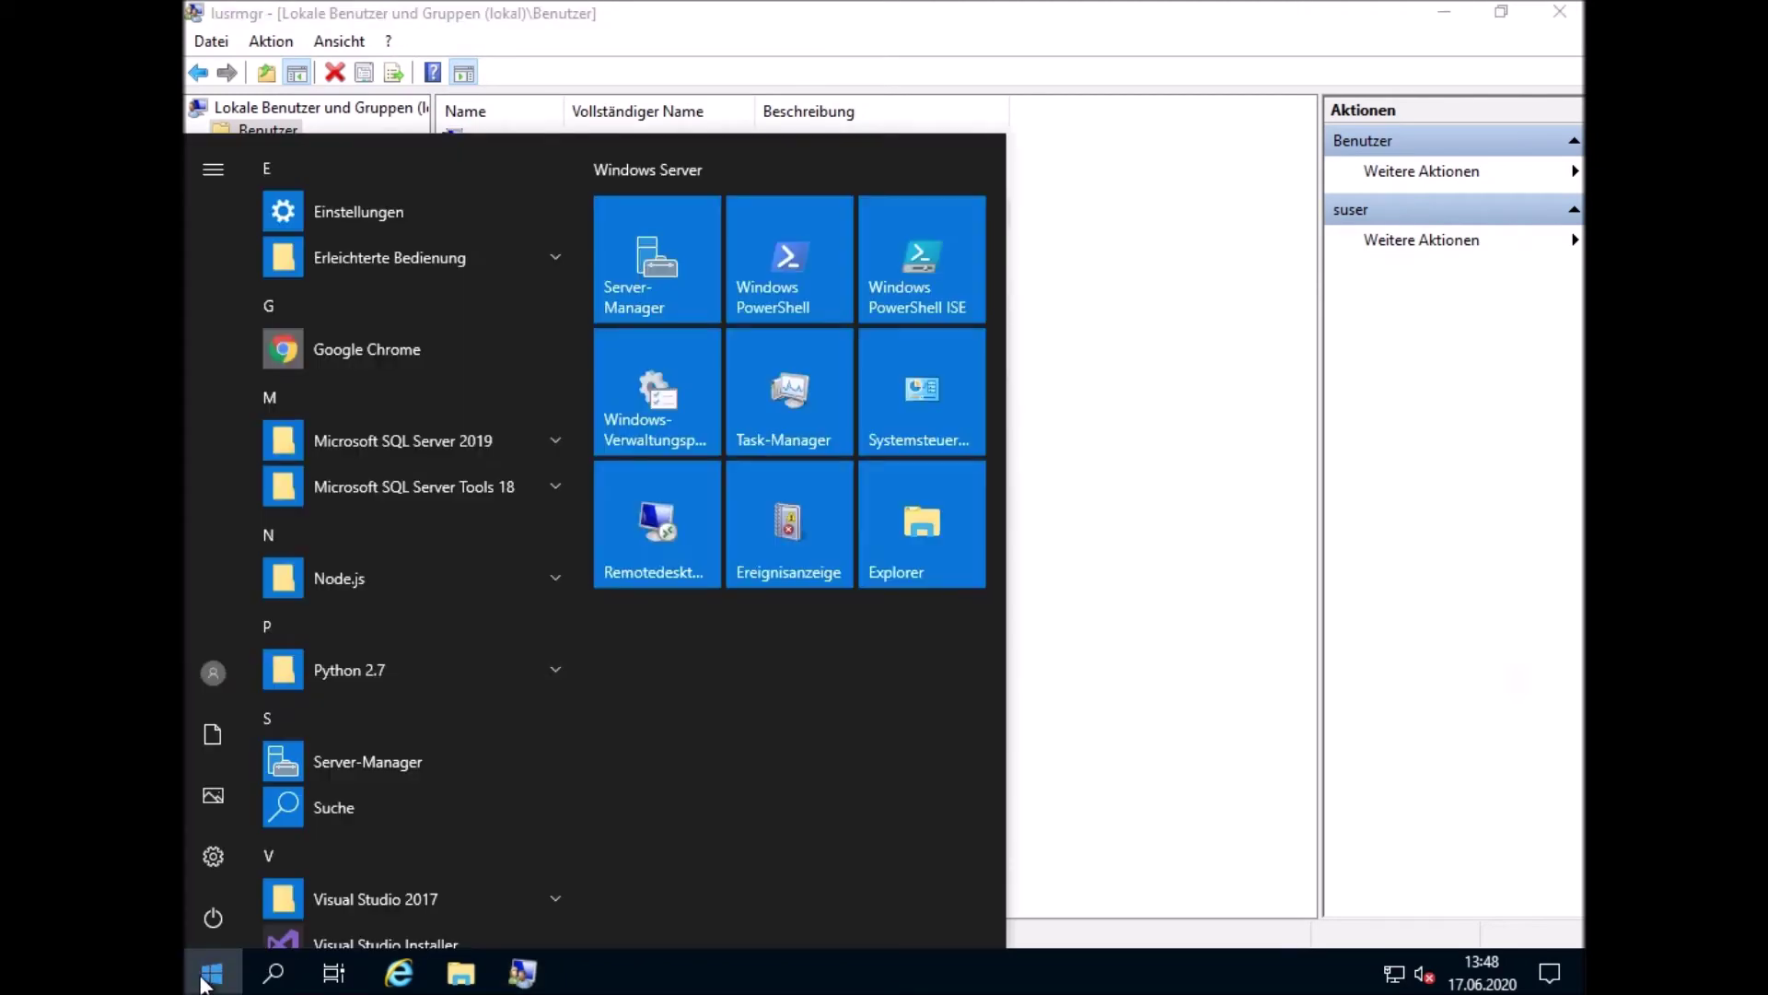
text(cmd)
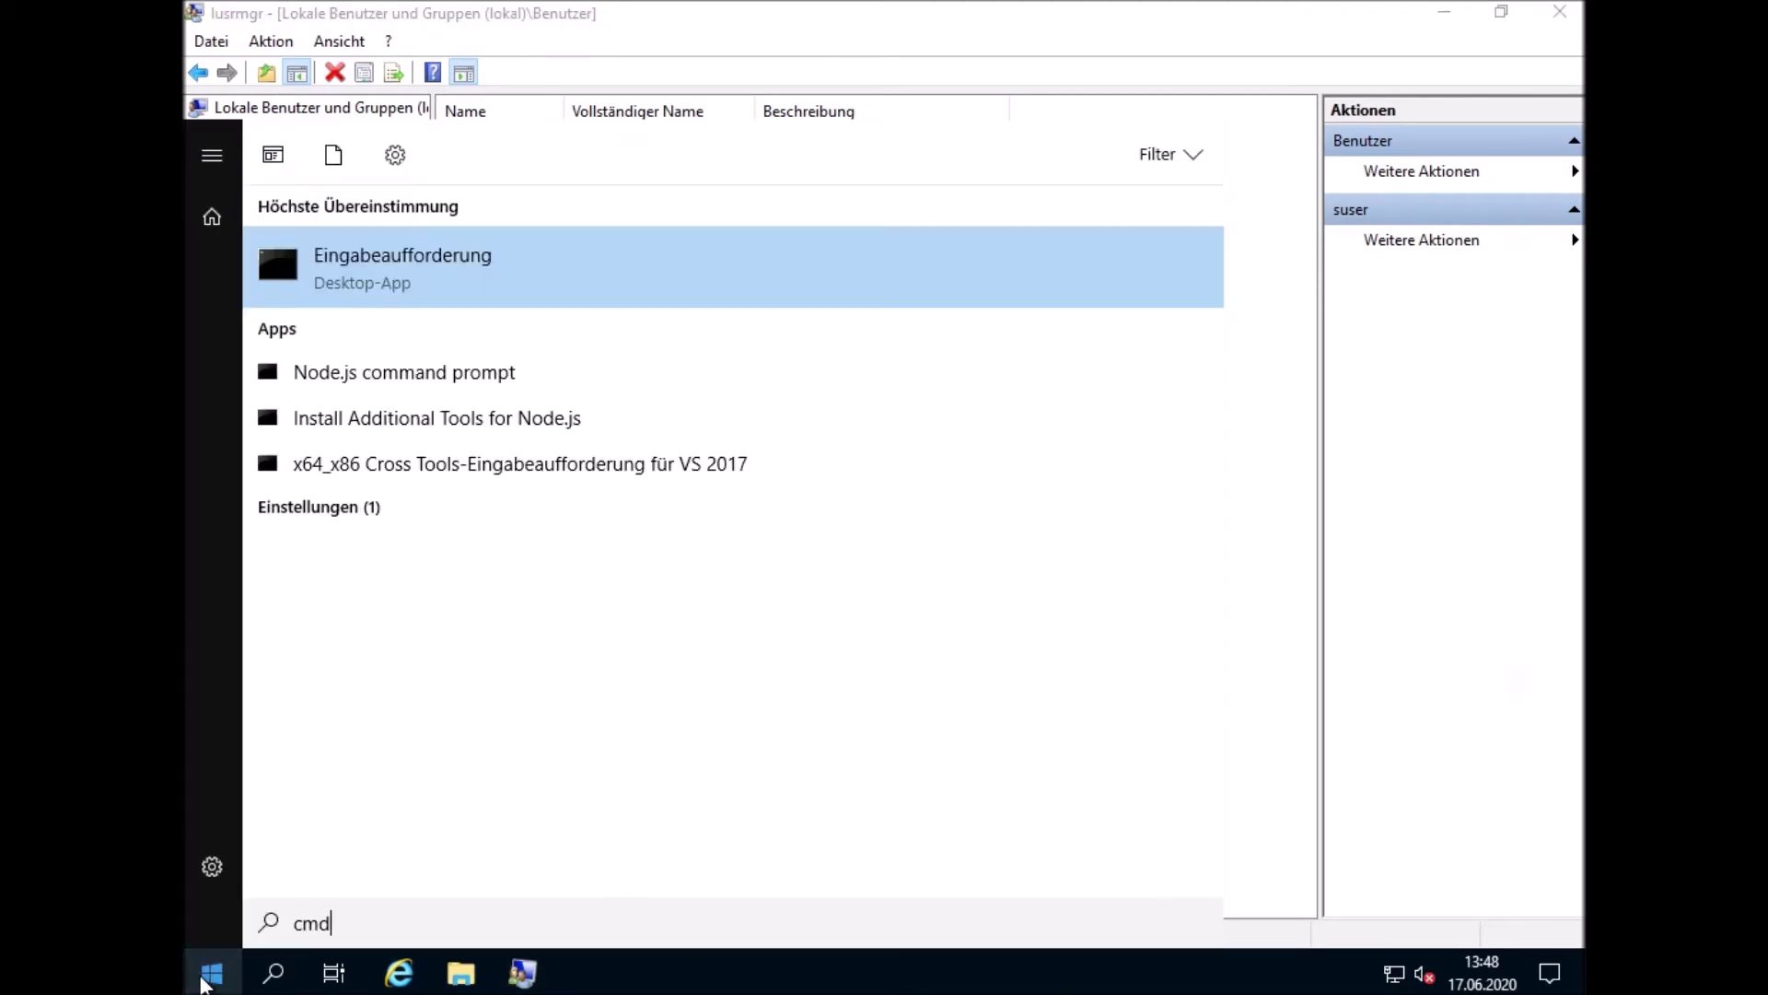
key(Return)
text(sys)
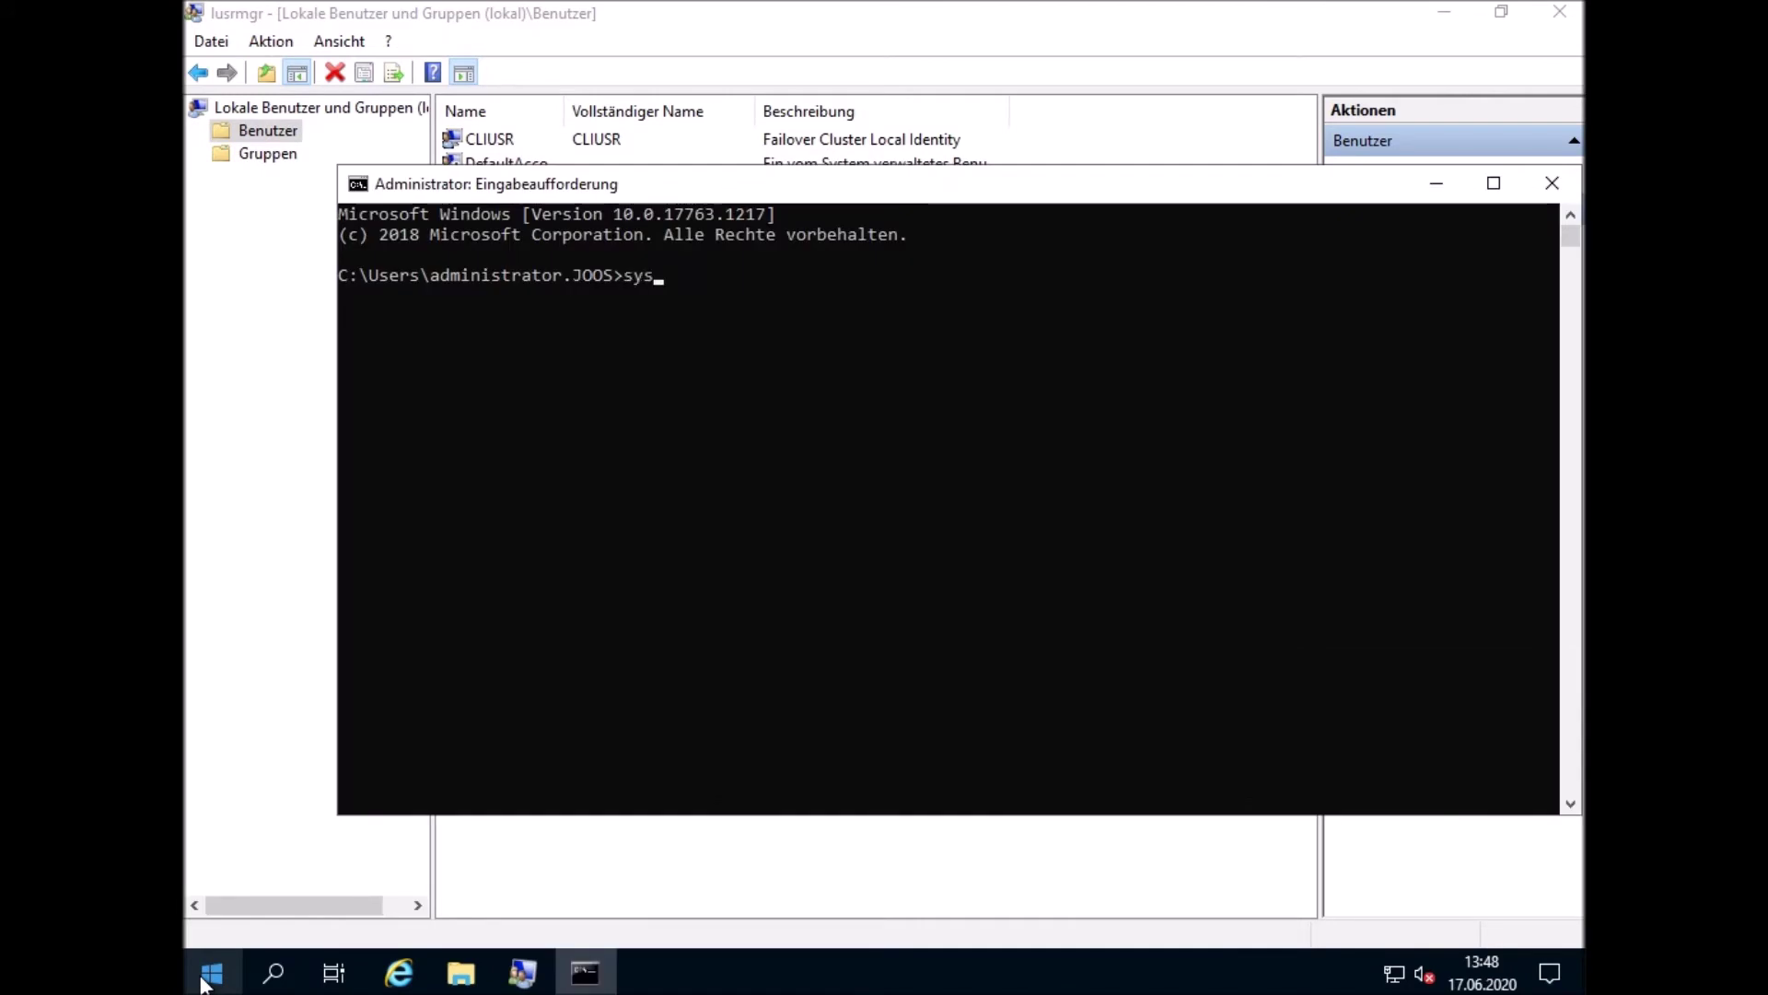
text(dm.cpl)
key(Return)
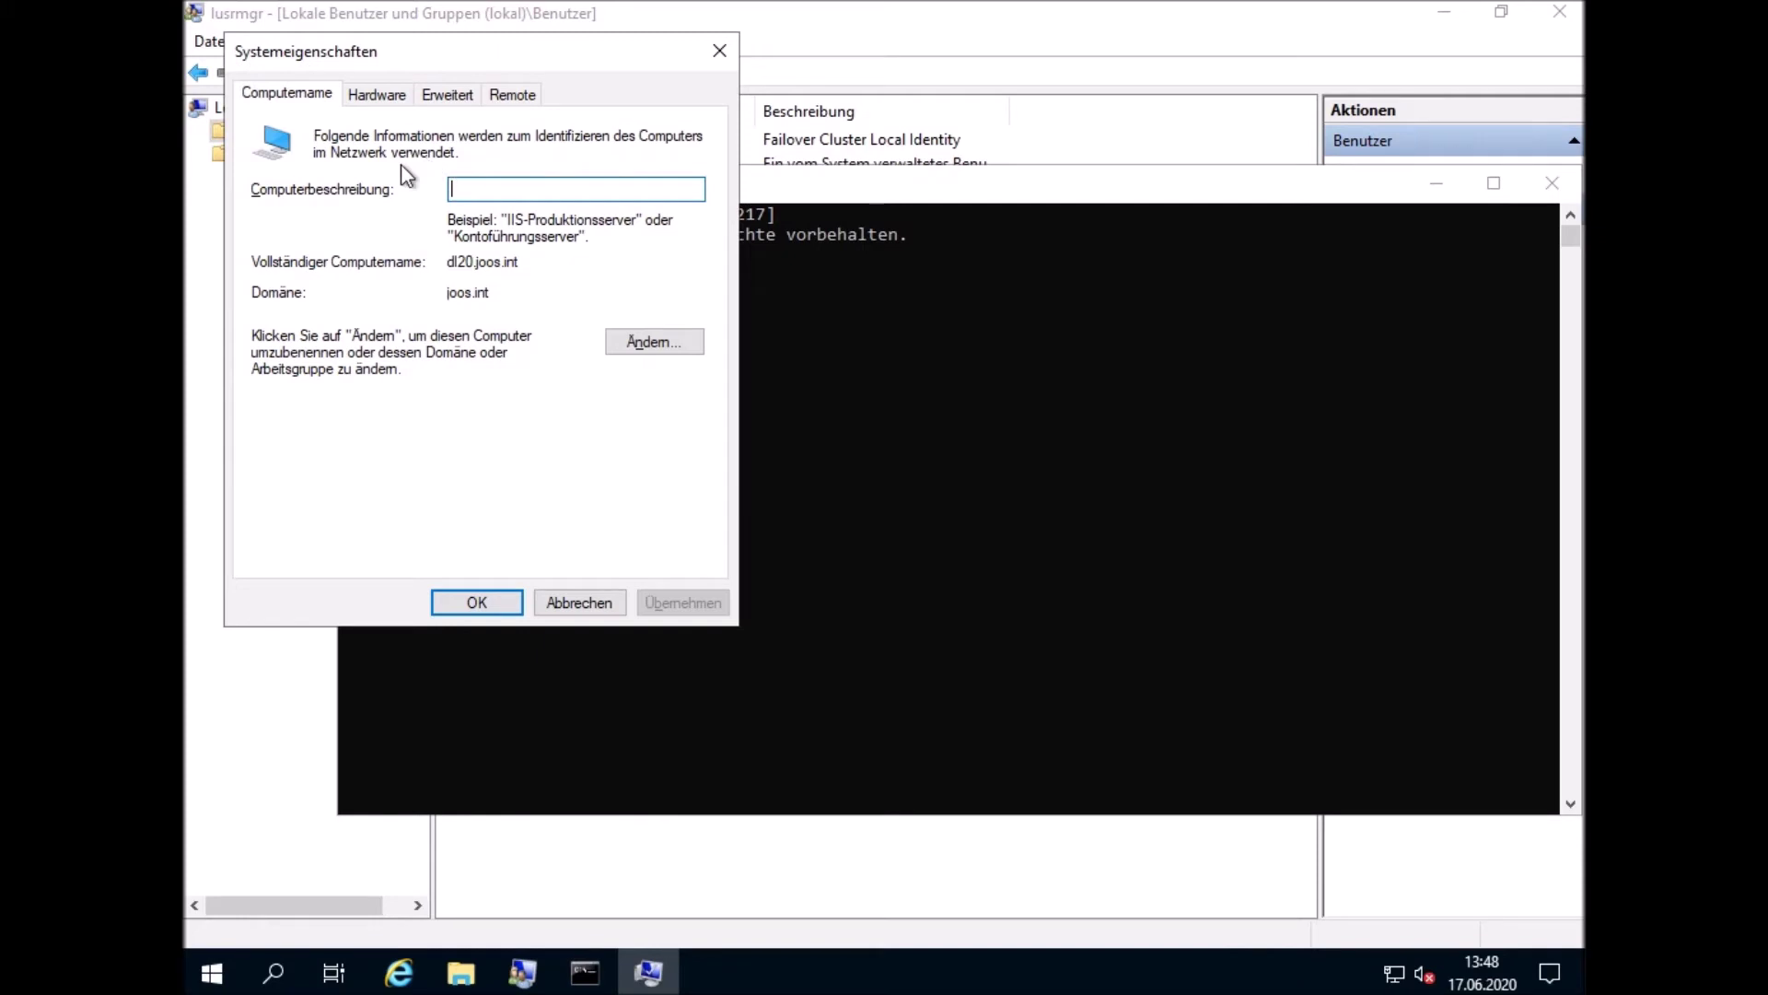
click(510, 95)
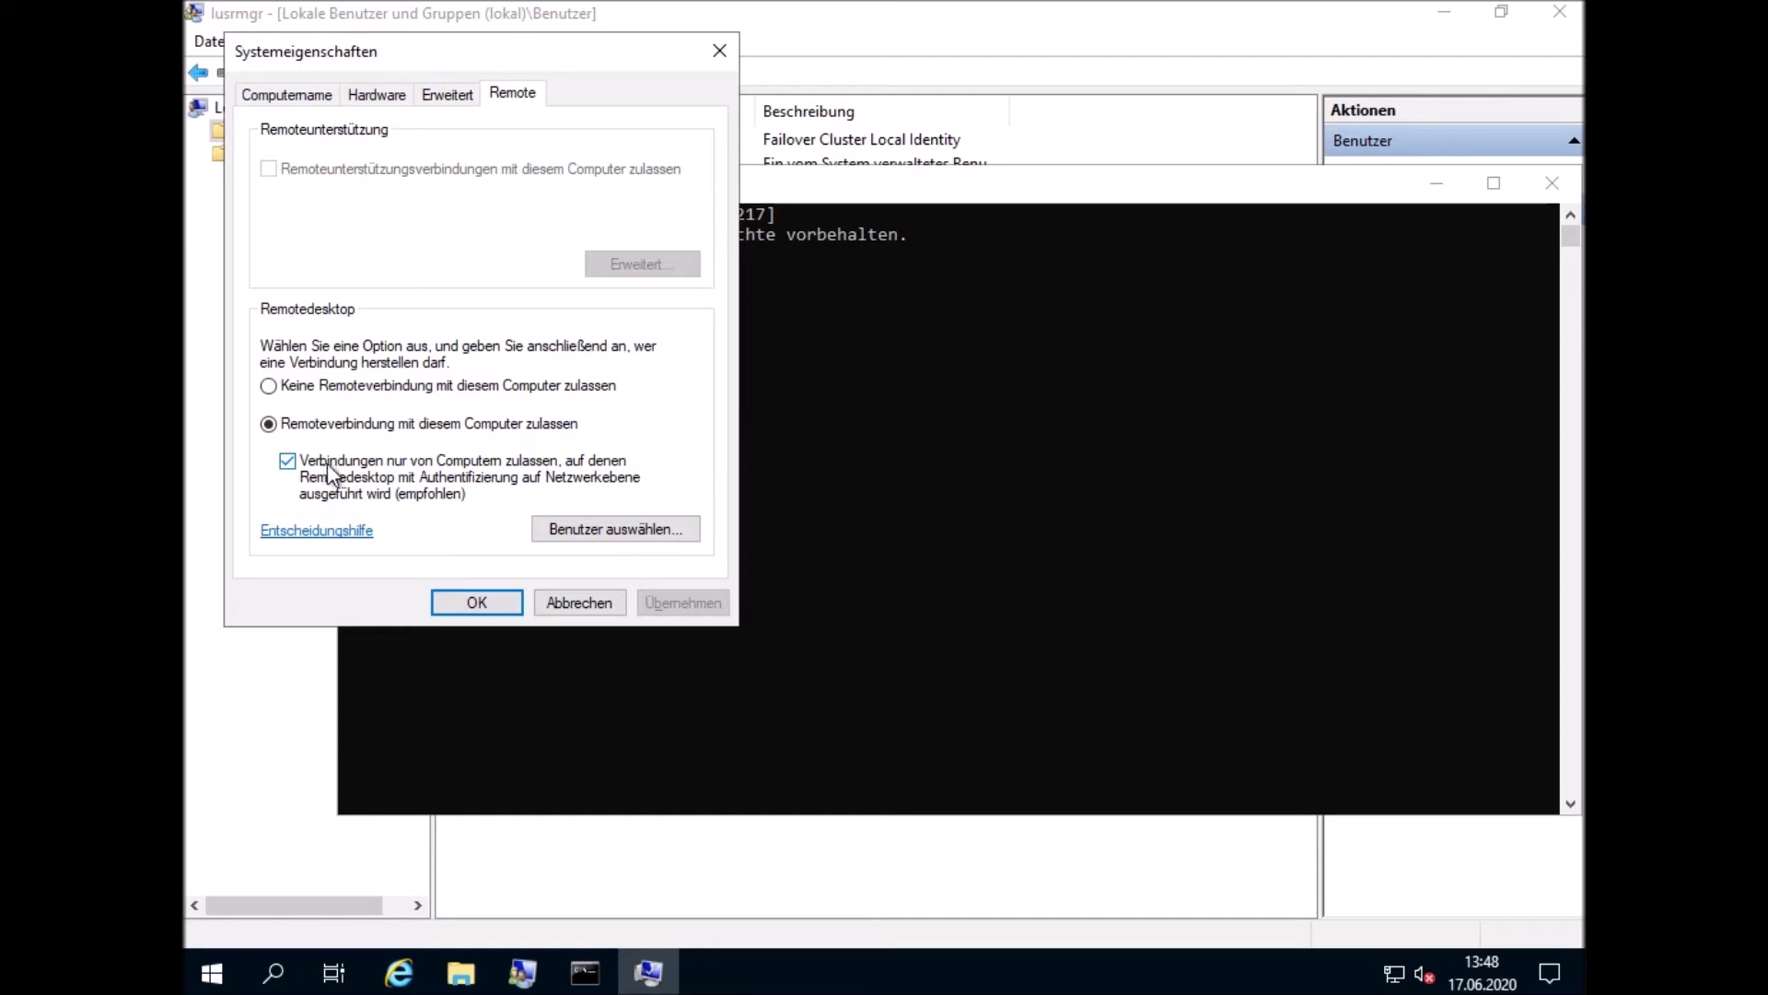
click(601, 597)
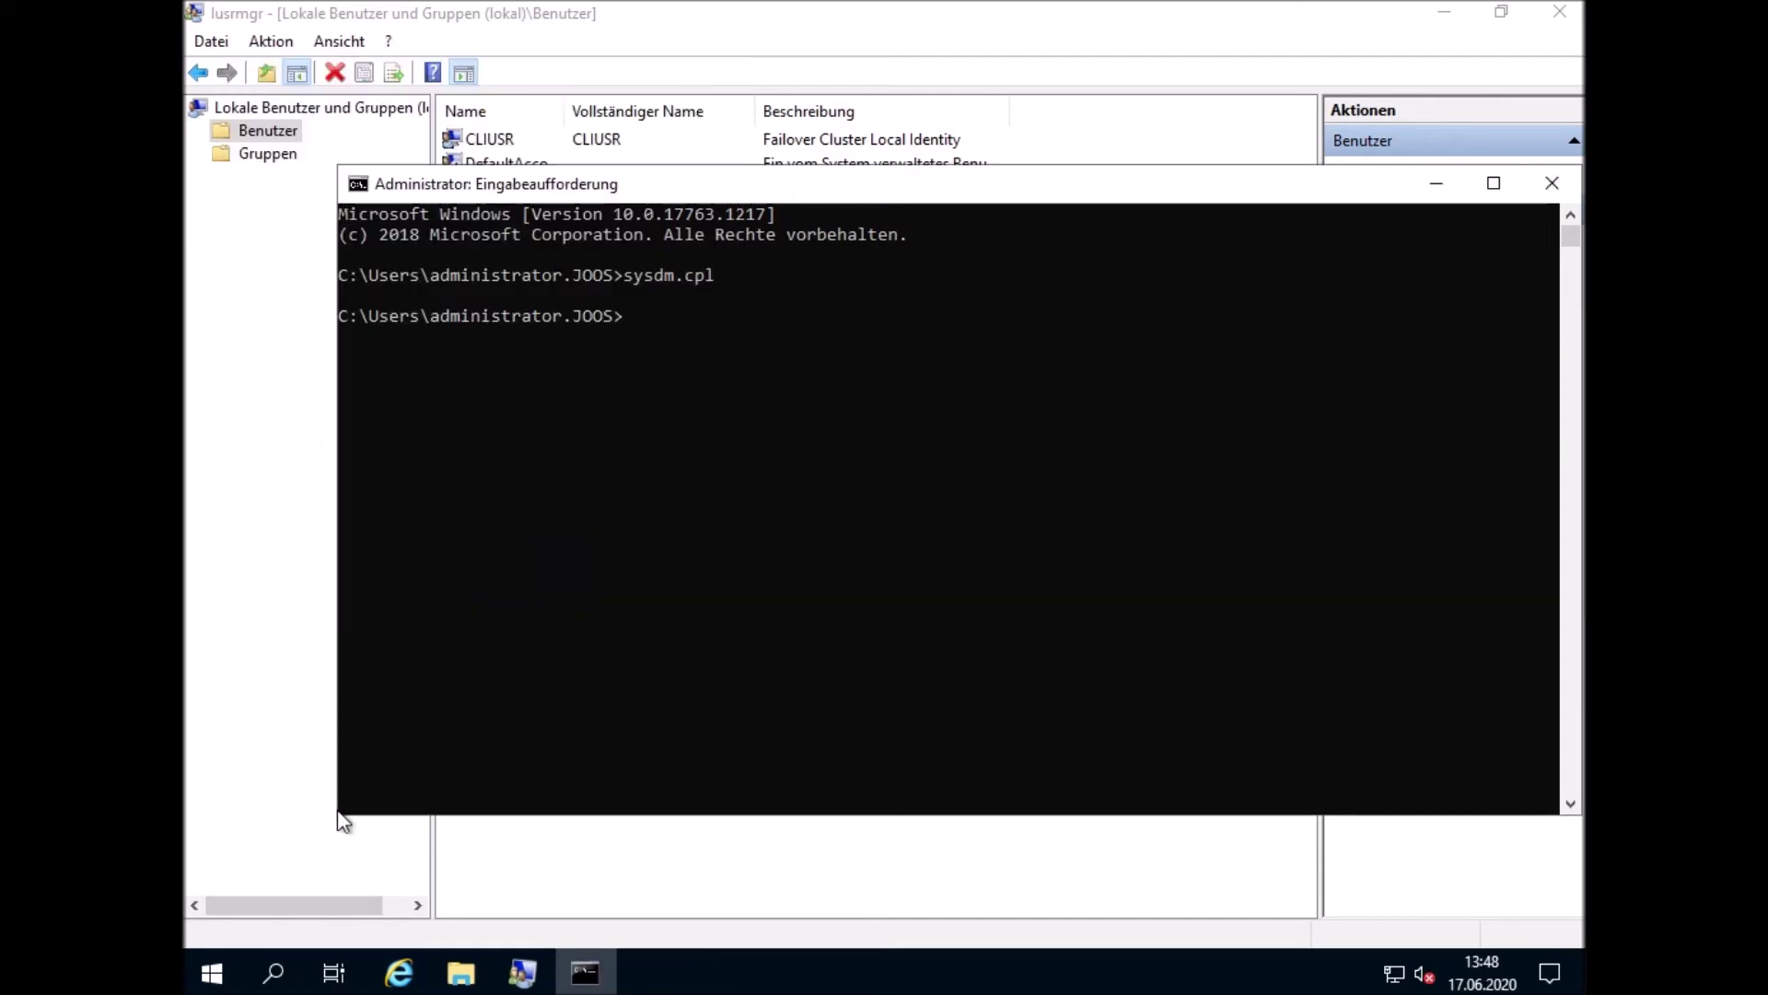
Launch regedit from the command prompt and inspect fDenyTSConnections under HKEY_LOCAL_MACHINE\SYSTEM\CurrentControlSet\Control\Terminal Server, with the value names fully readable
text(regedit)
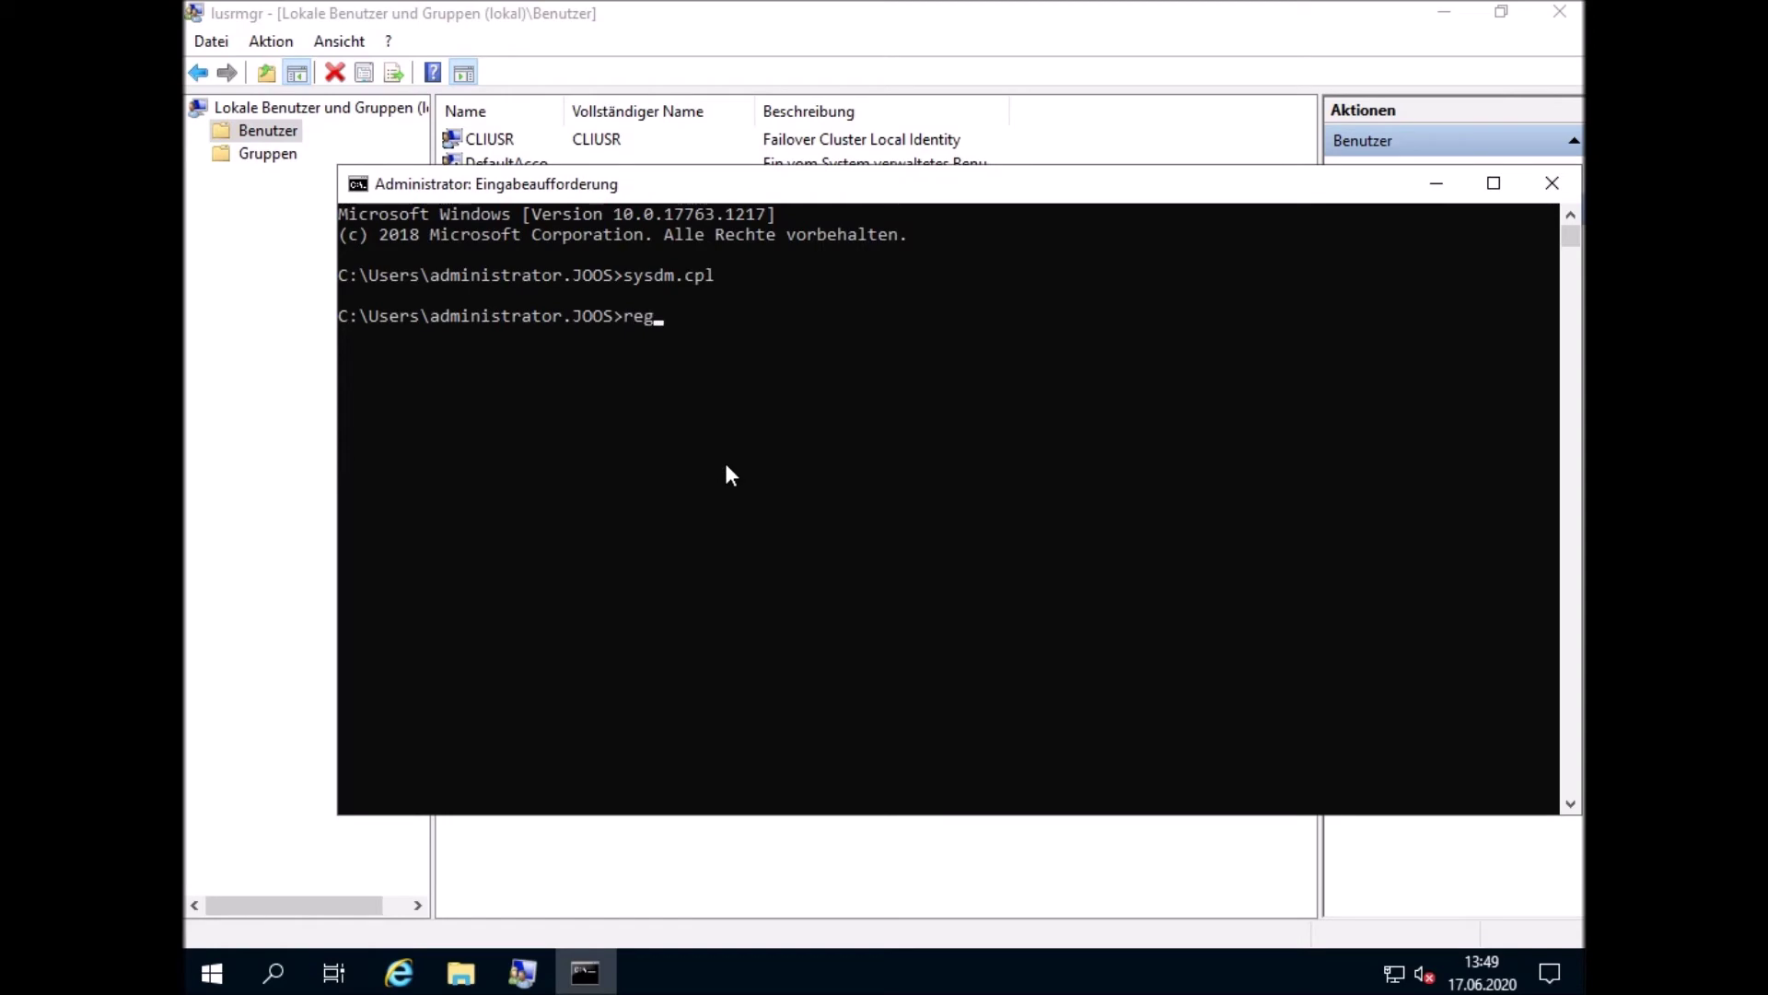
key(Return)
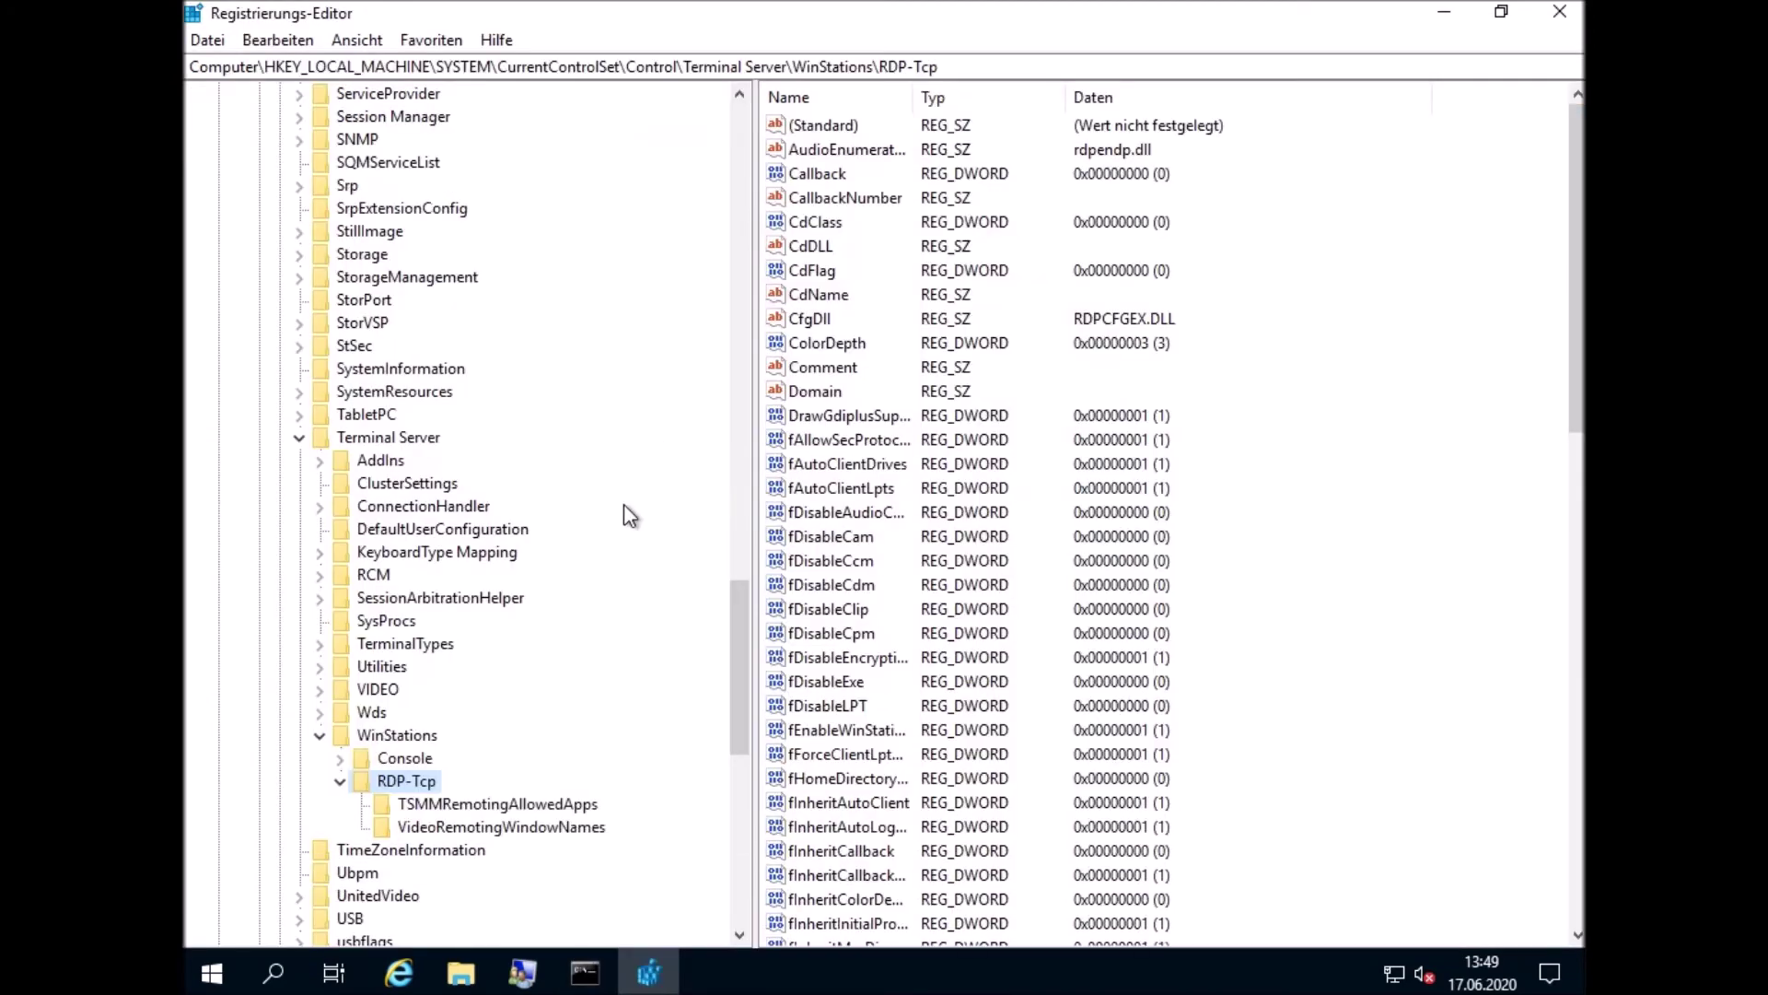
click(354, 440)
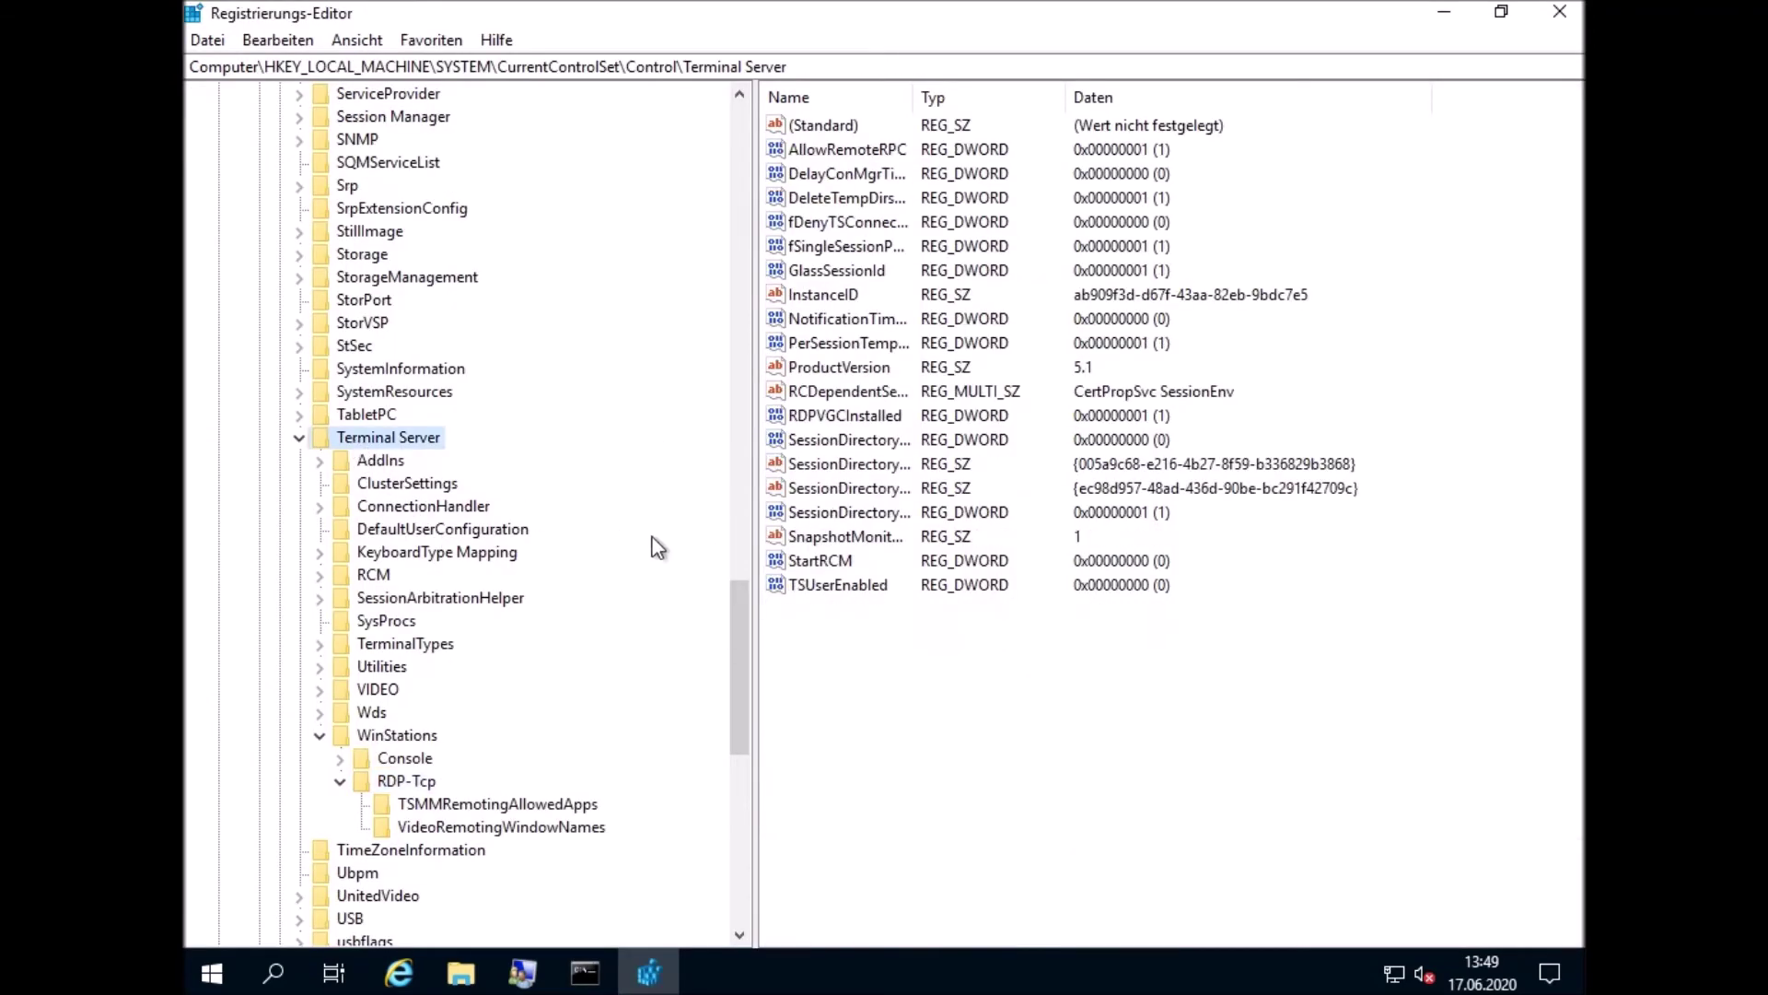
drag(737, 605, 776, 138)
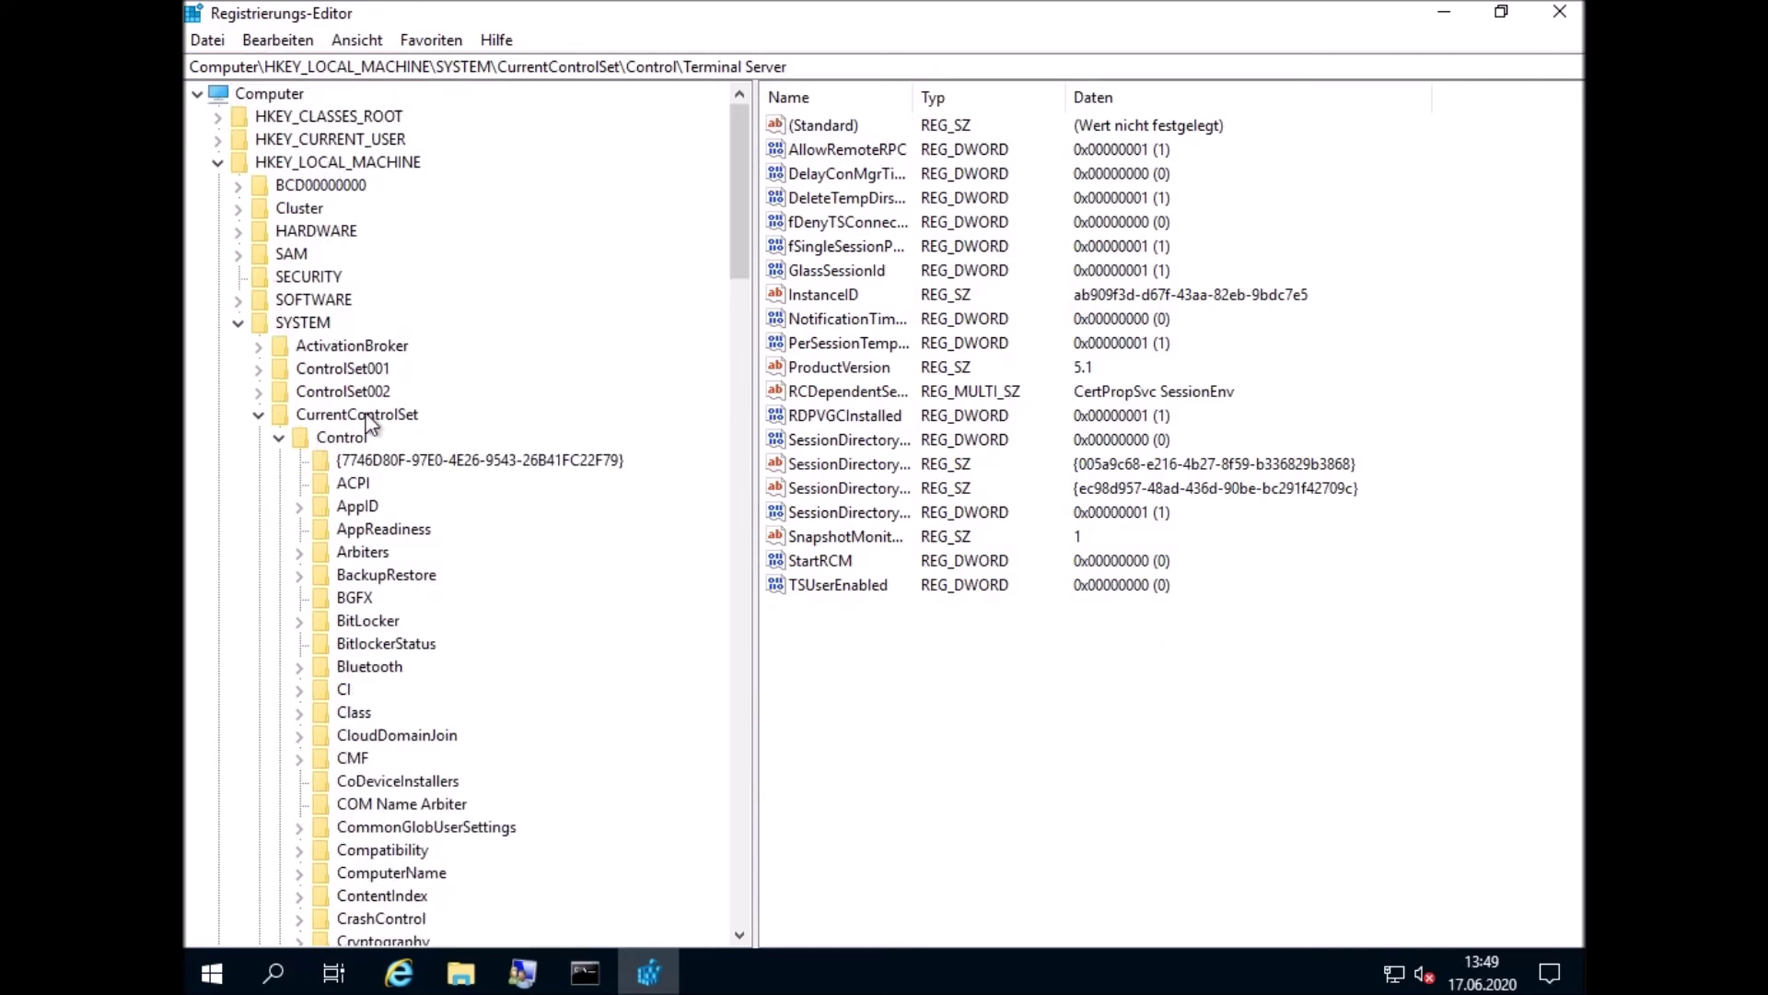
drag(740, 234, 734, 728)
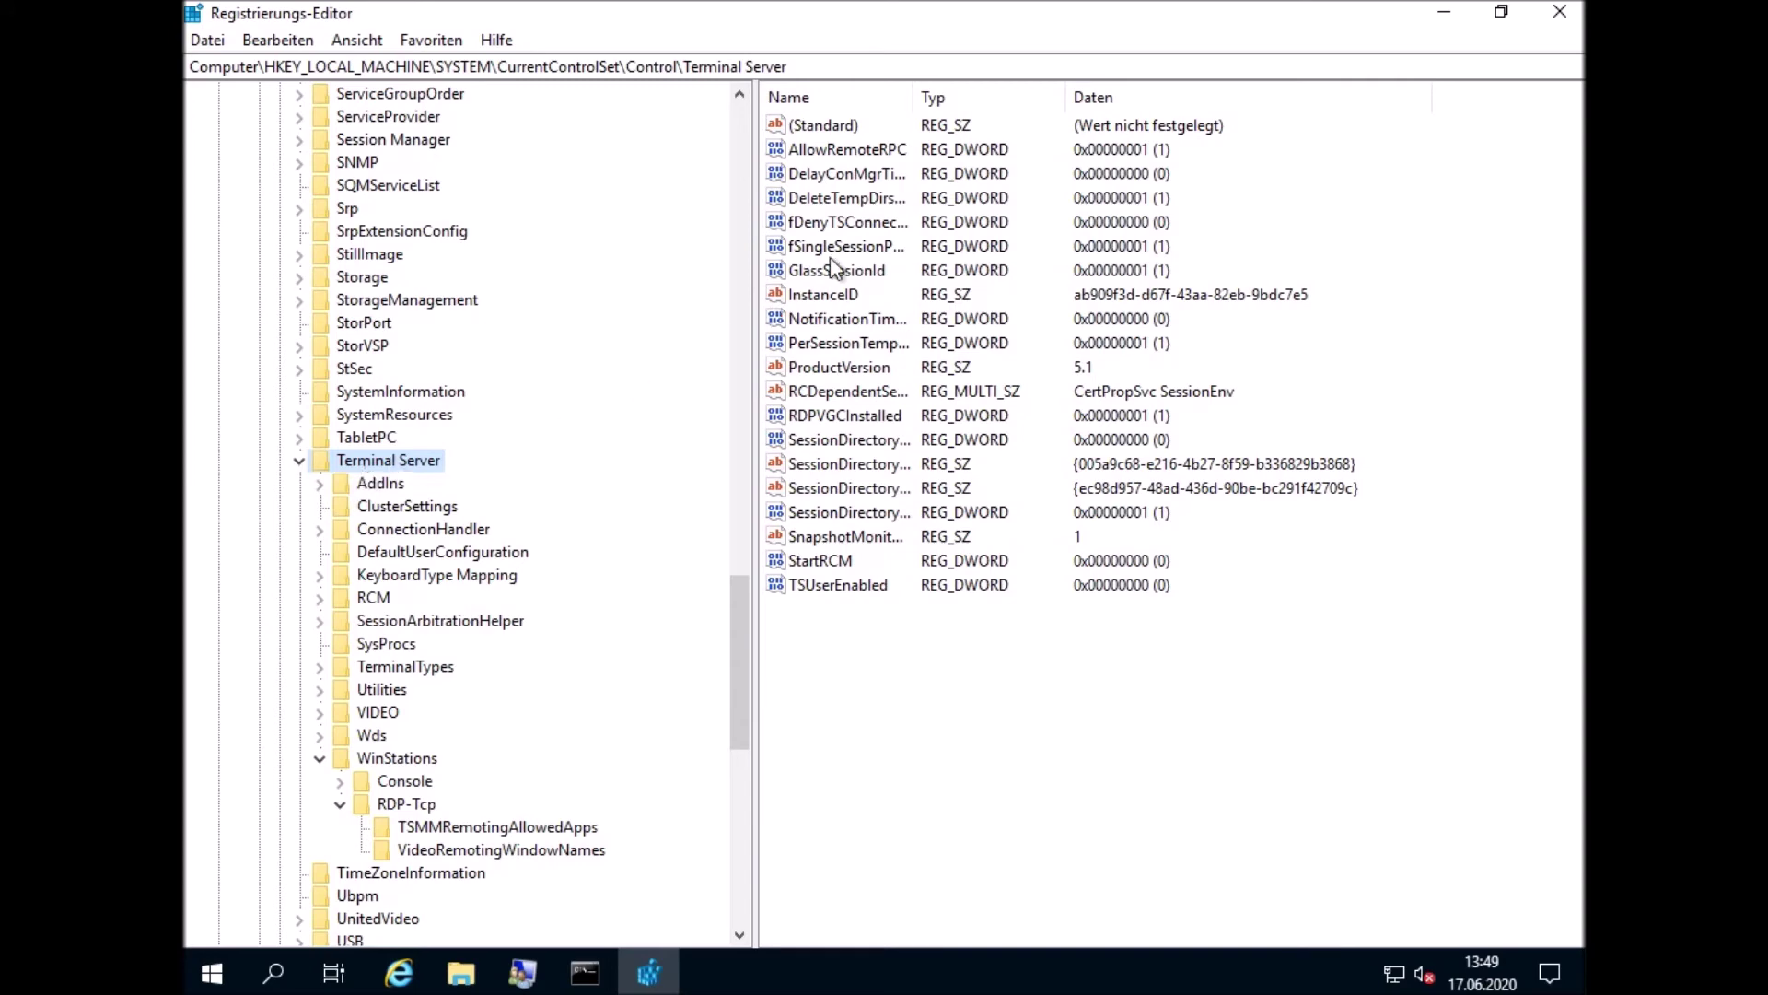
click(806, 222)
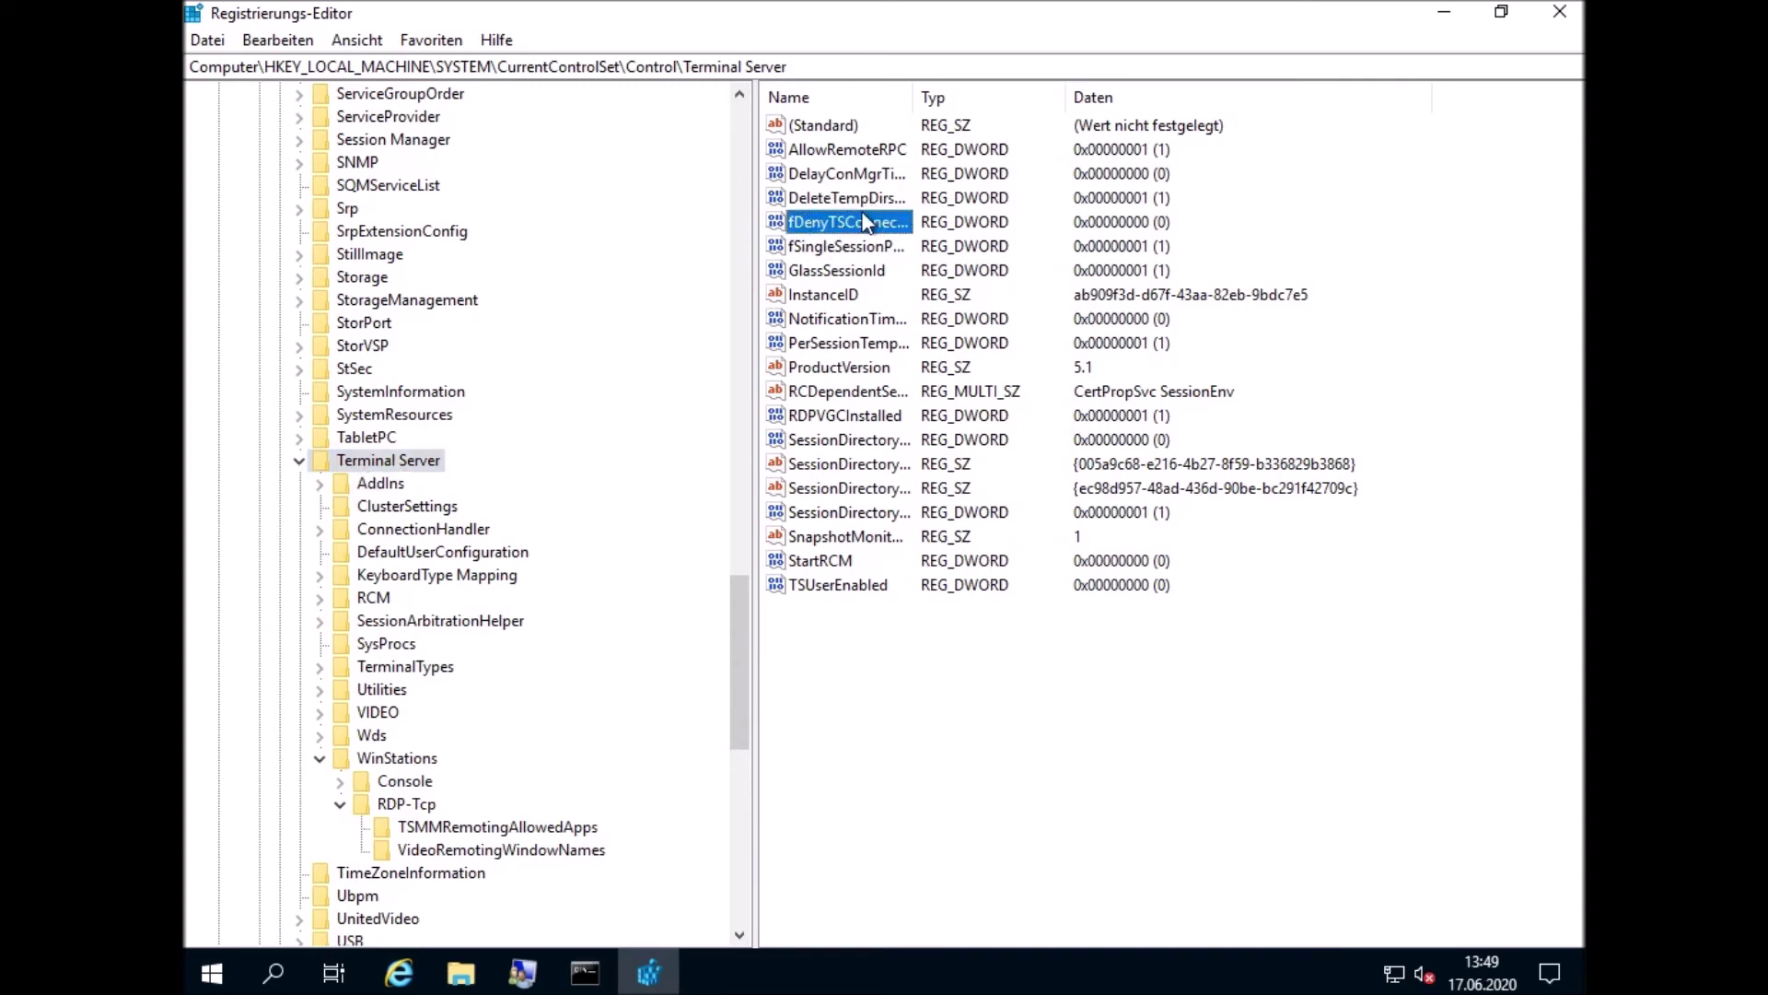
drag(913, 98, 975, 103)
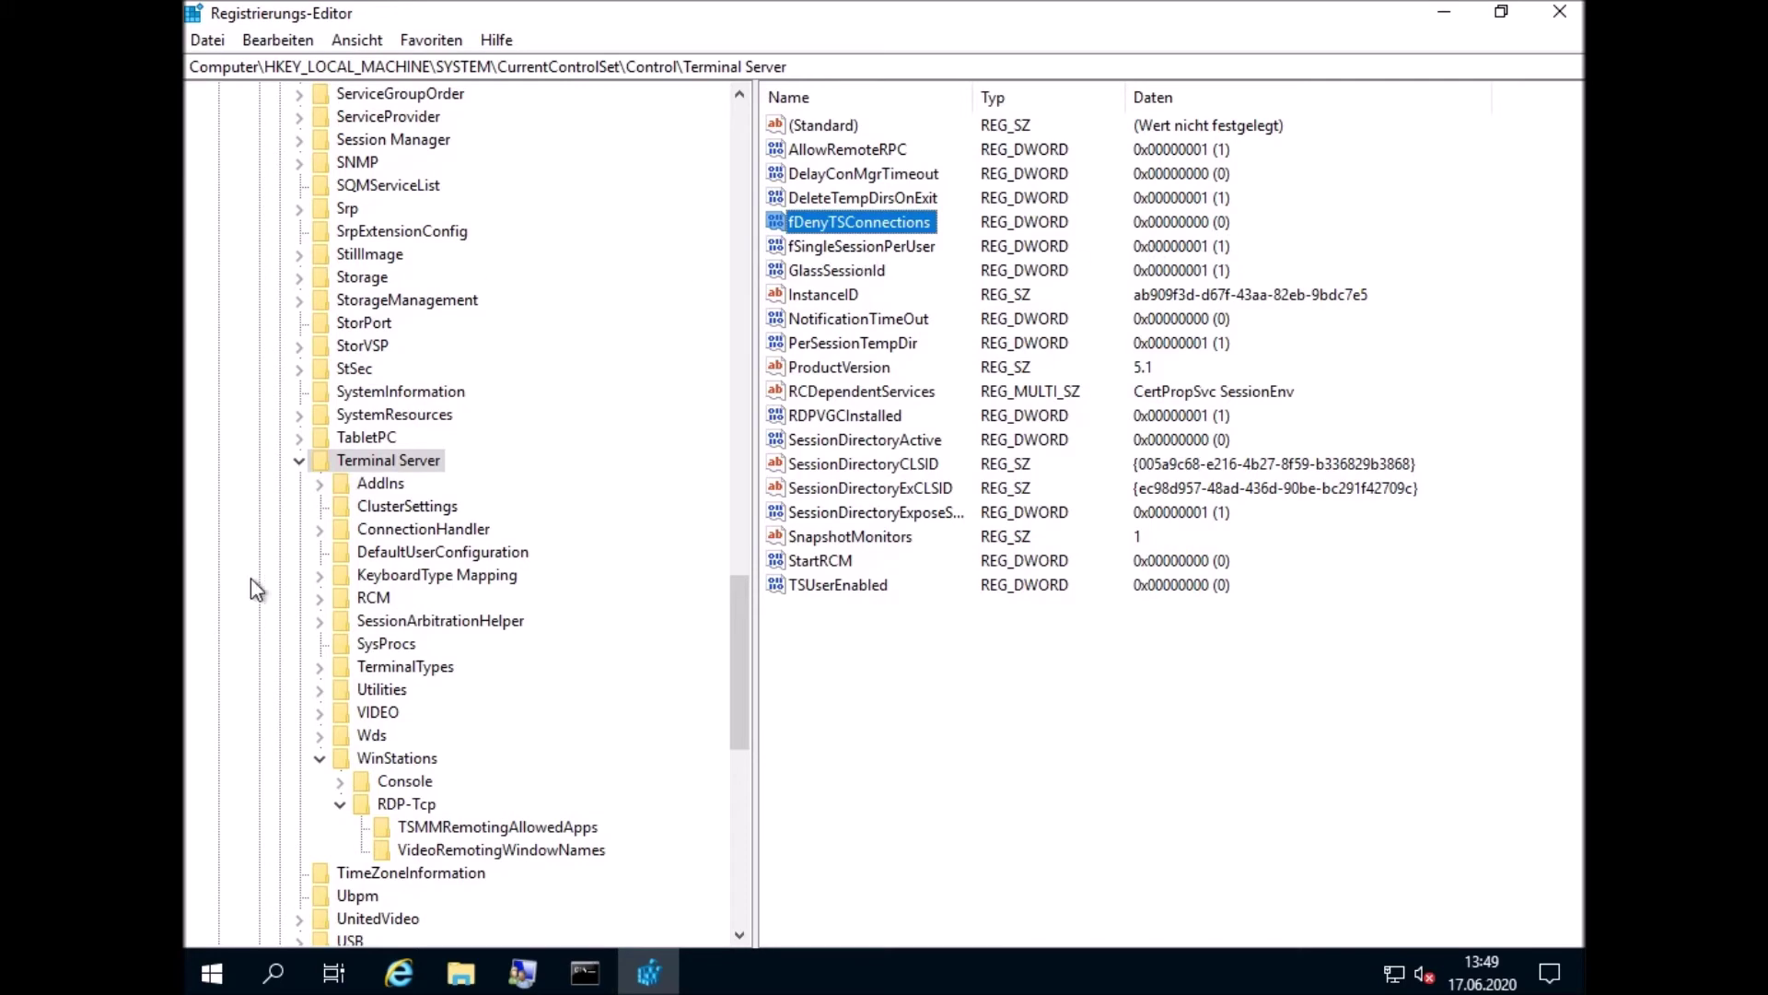
List the server's sessions by running qwinsta in a new command prompt, and close that prompt after reading the list
click(237, 973)
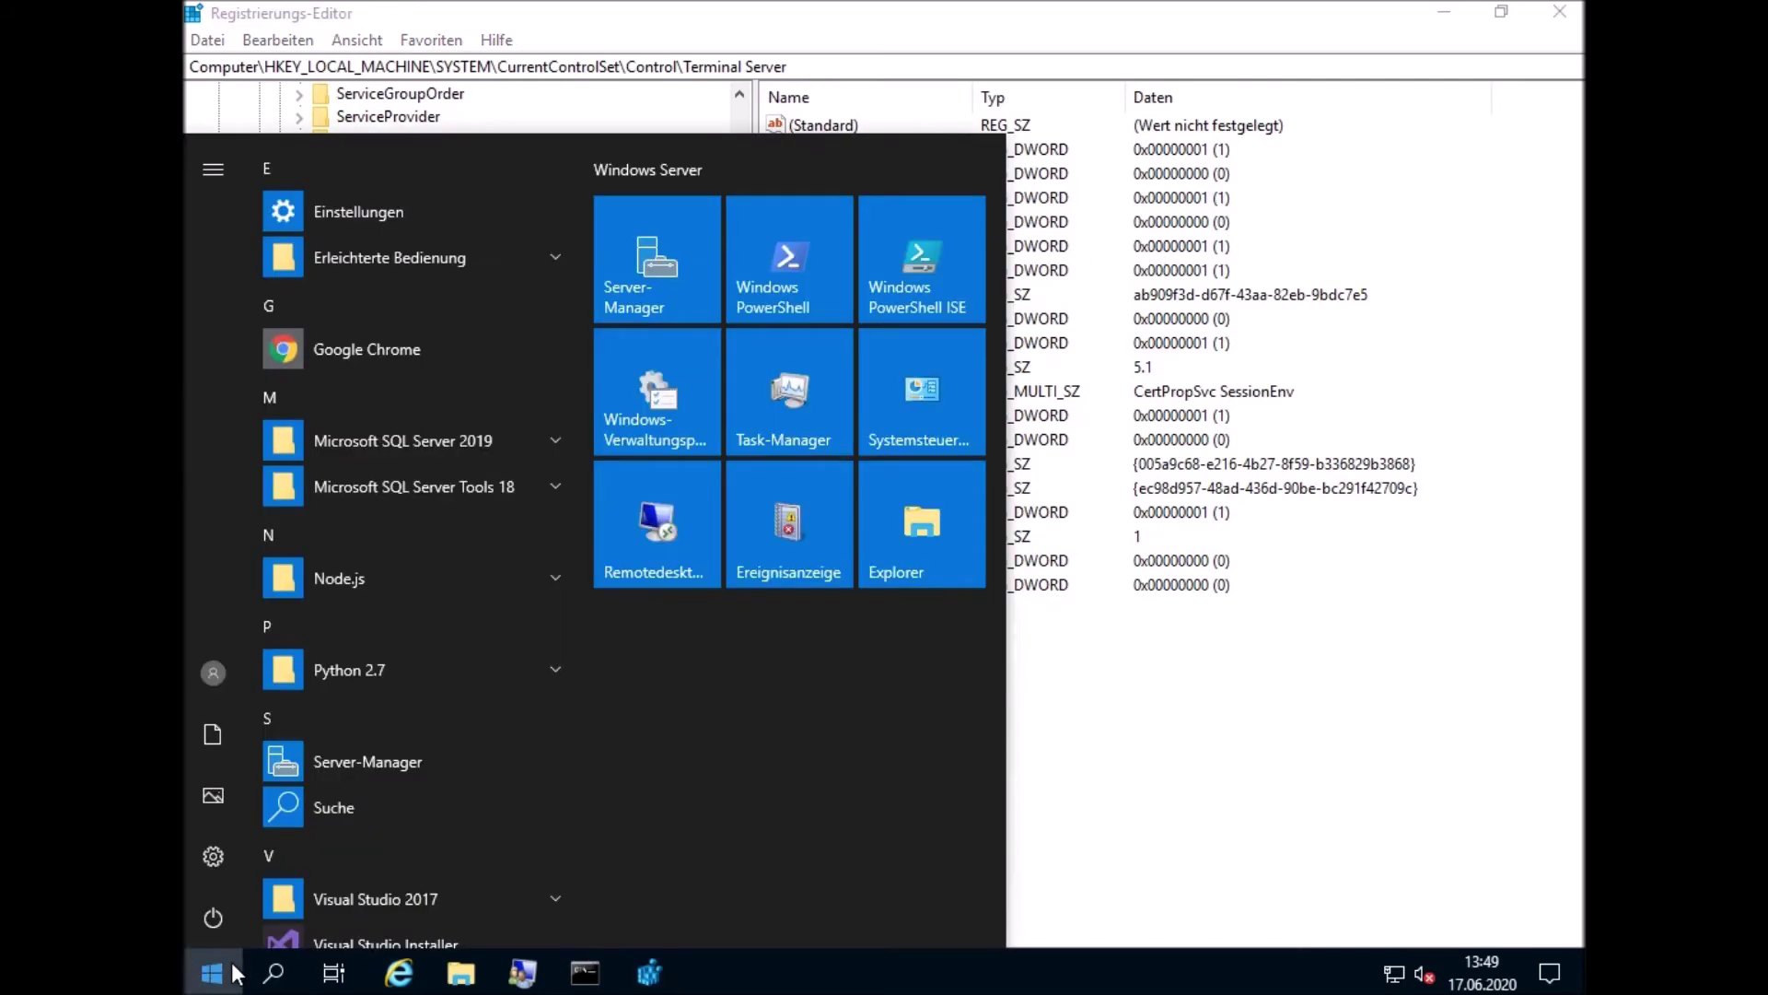
text(cmd)
key(Return)
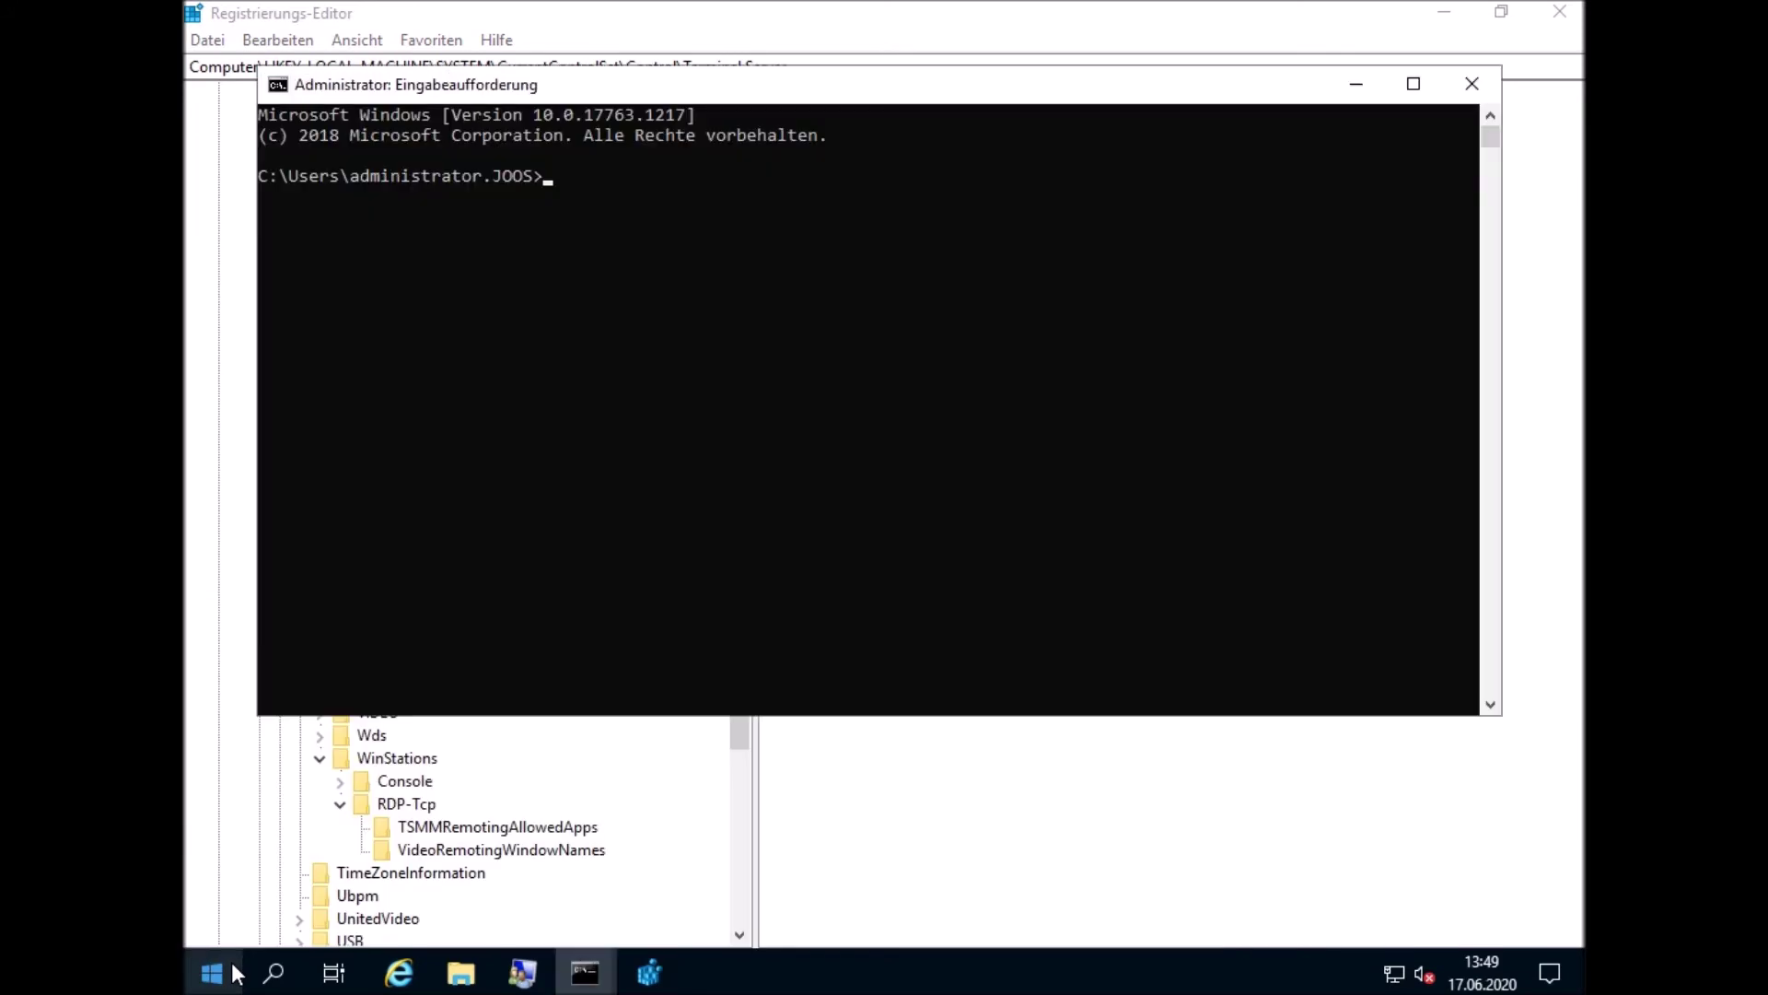
text(qwinsta)
key(Return)
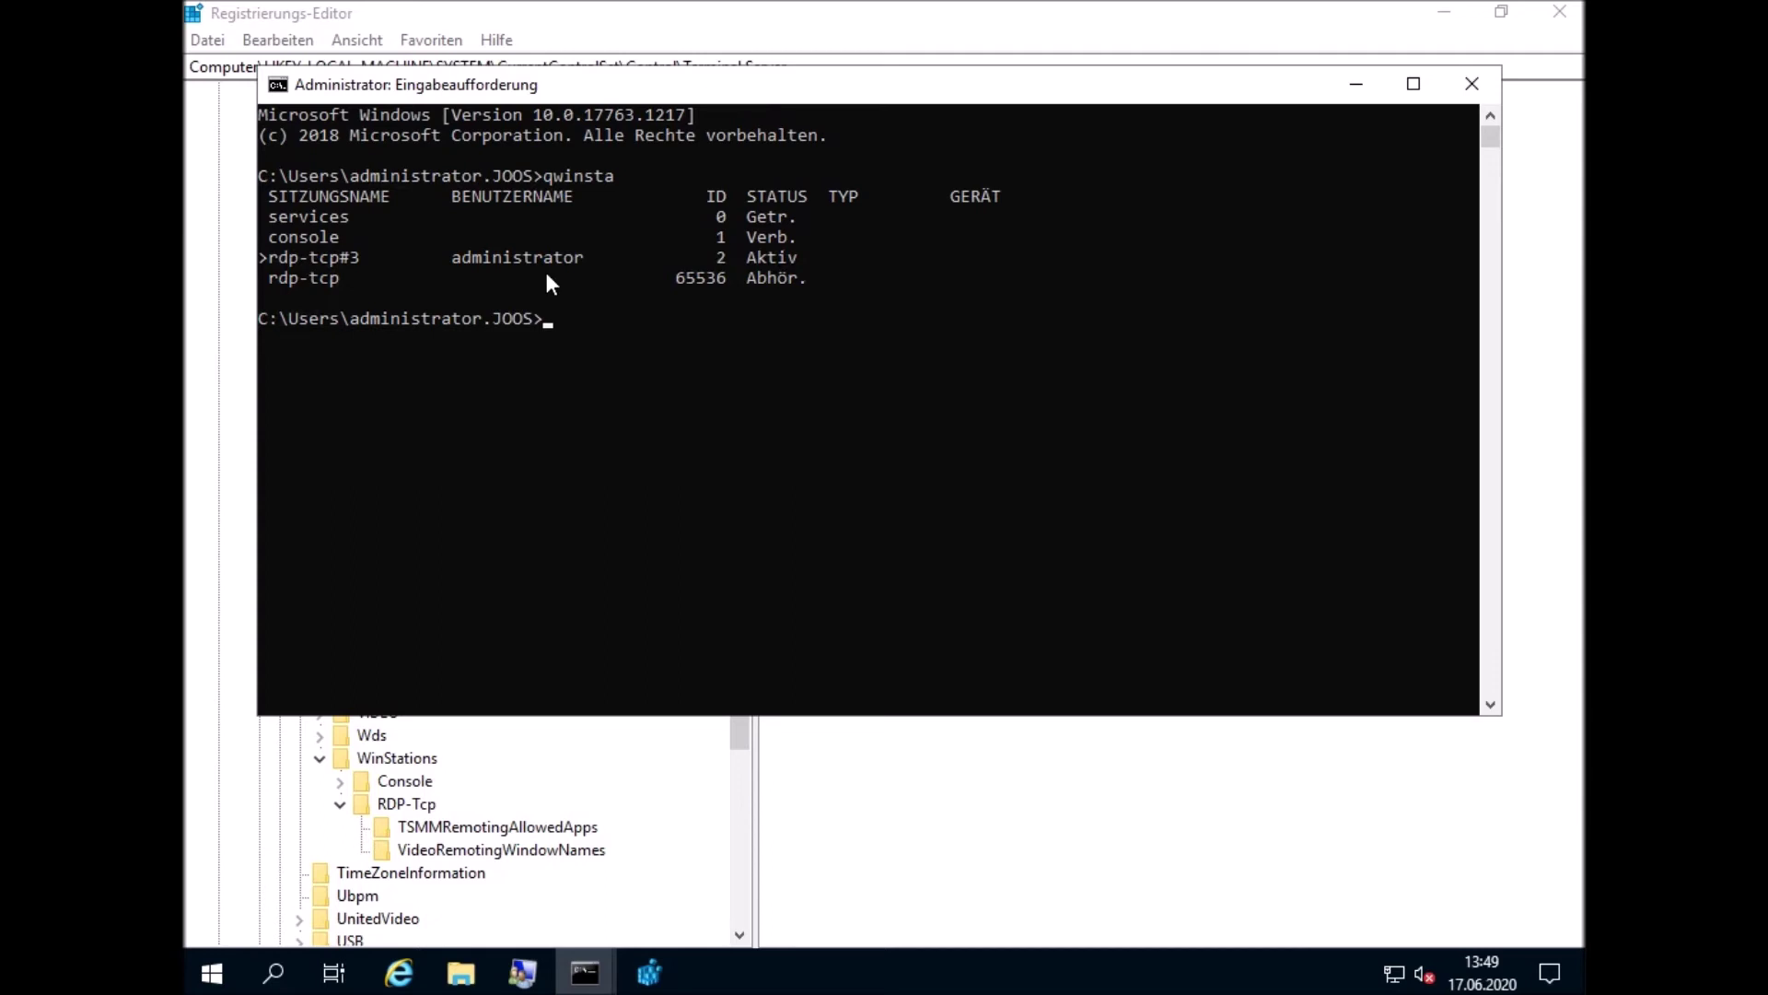
click(1472, 84)
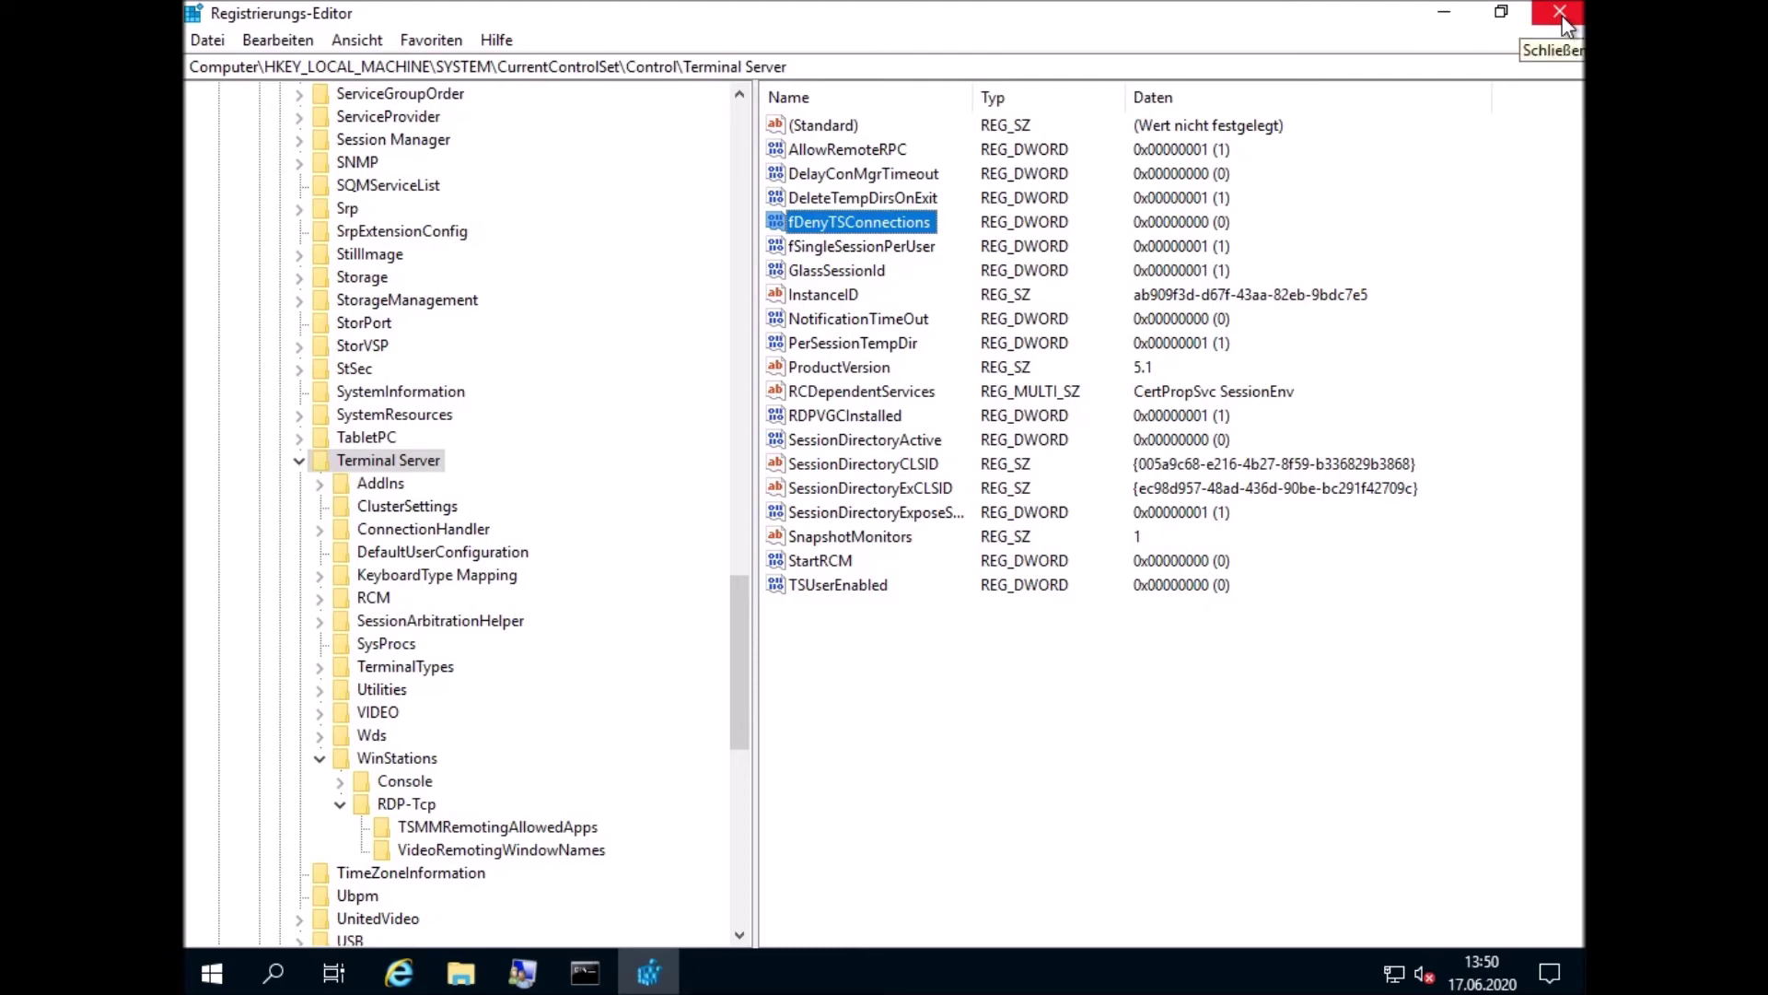
Close the Registry Editor, the remaining command prompt and the Local Users and Groups console
click(1562, 14)
click(1553, 183)
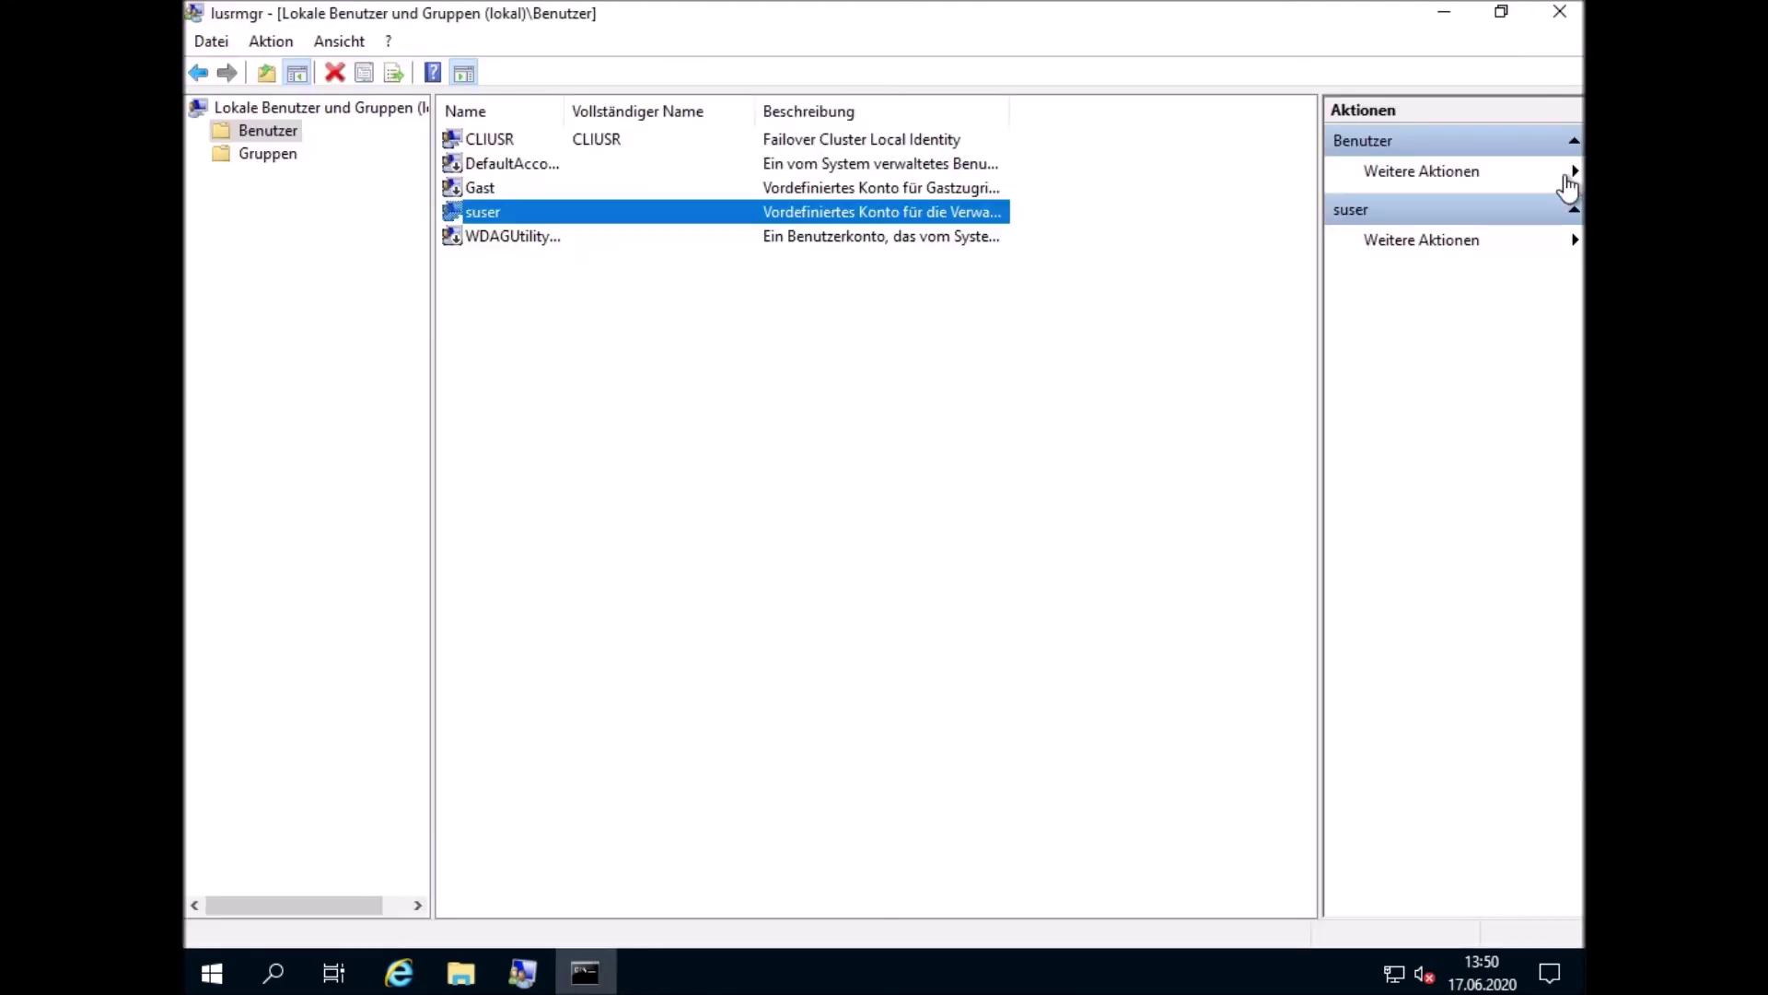
click(1560, 12)
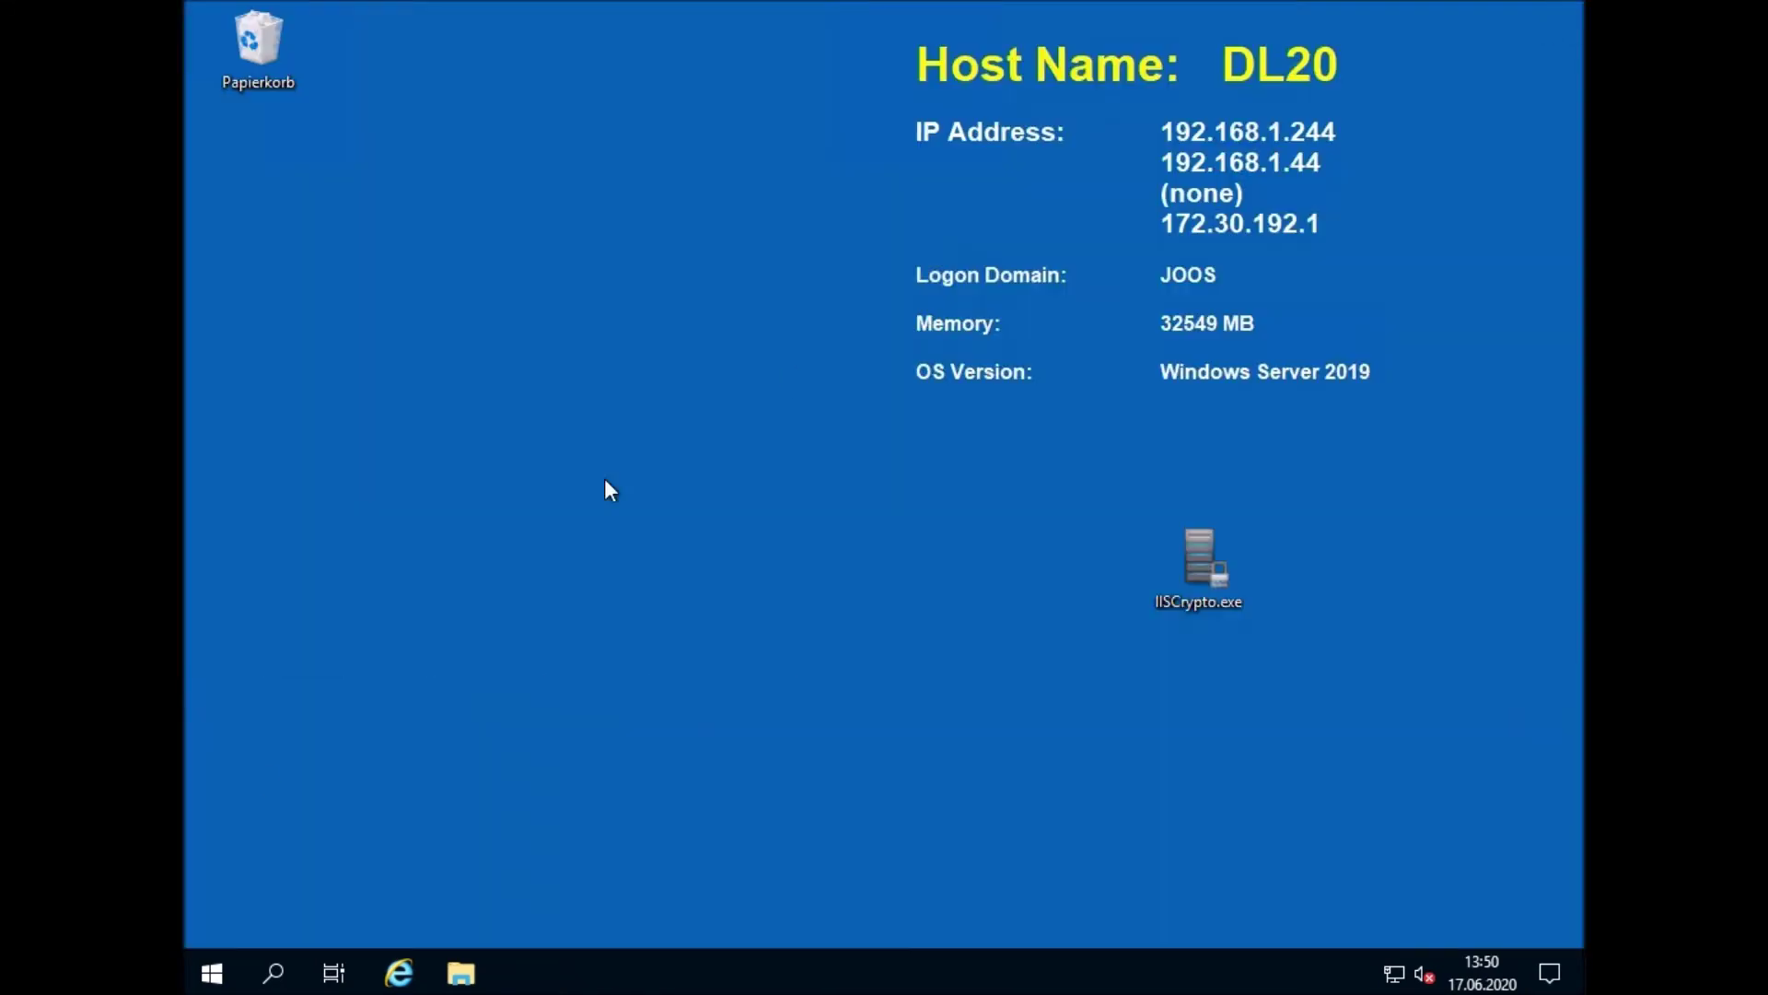
Launch gpedit.msc from a new command prompt
click(212, 976)
text(go)
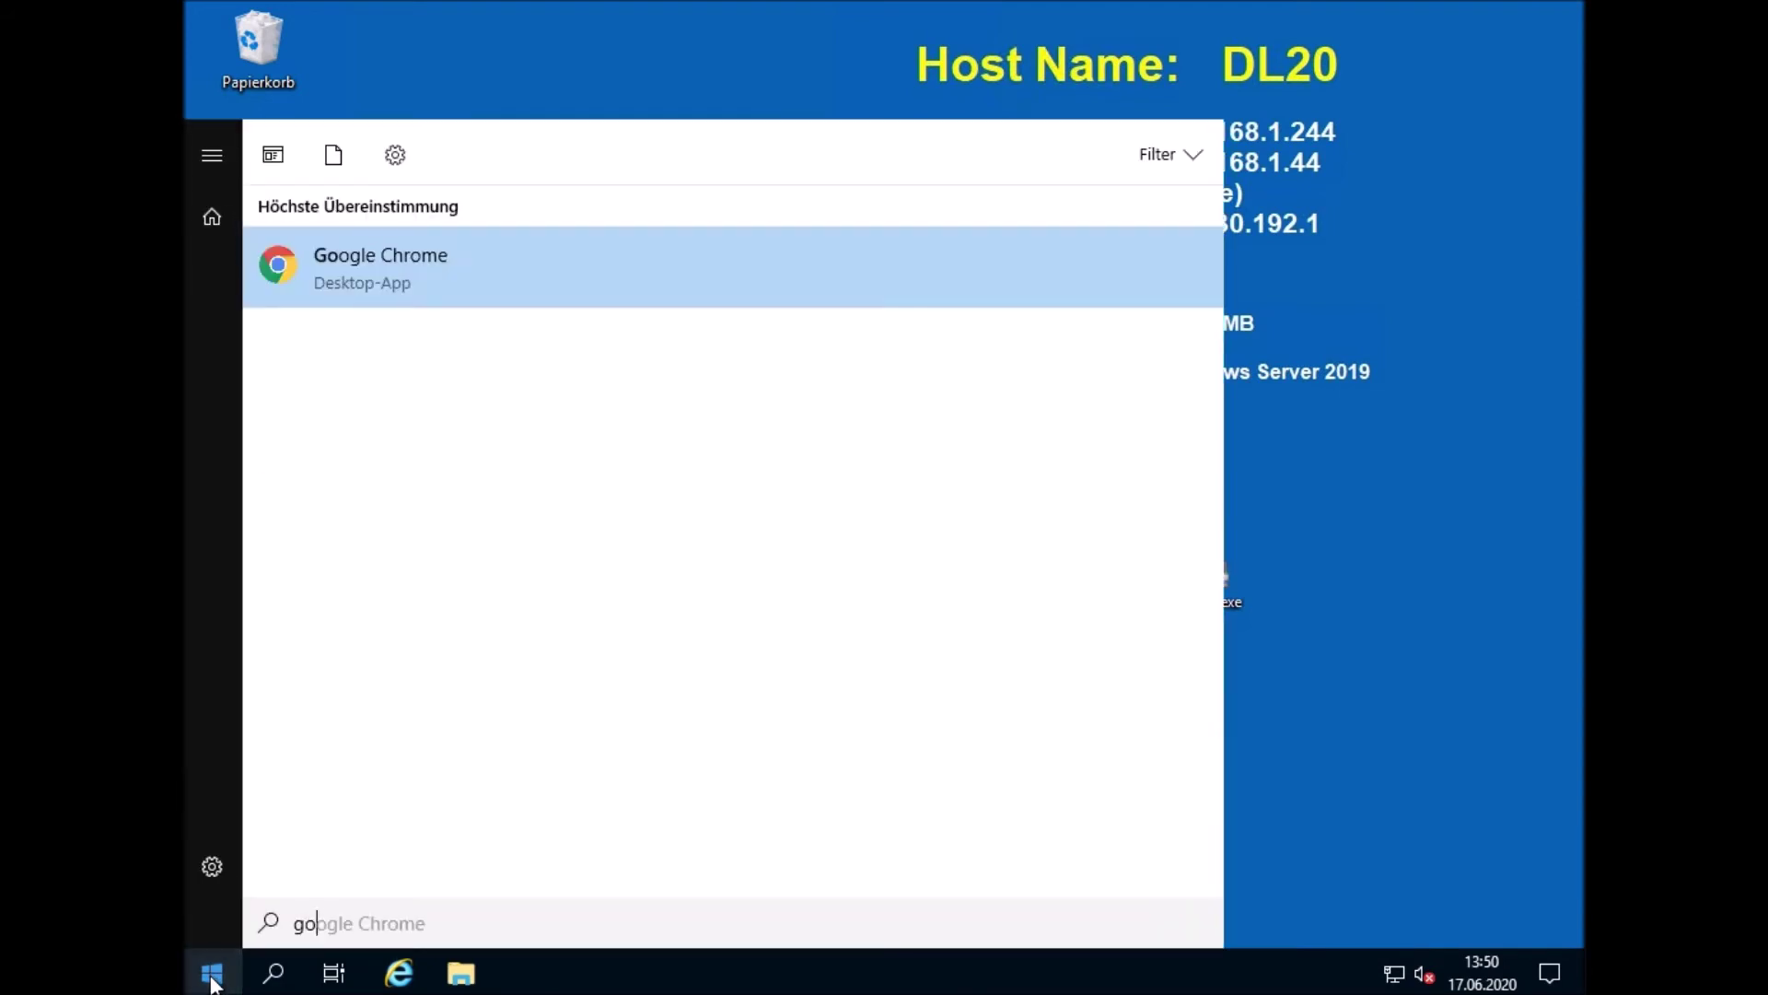
key(BackSpace)
key(BackSpace)
text(cmd)
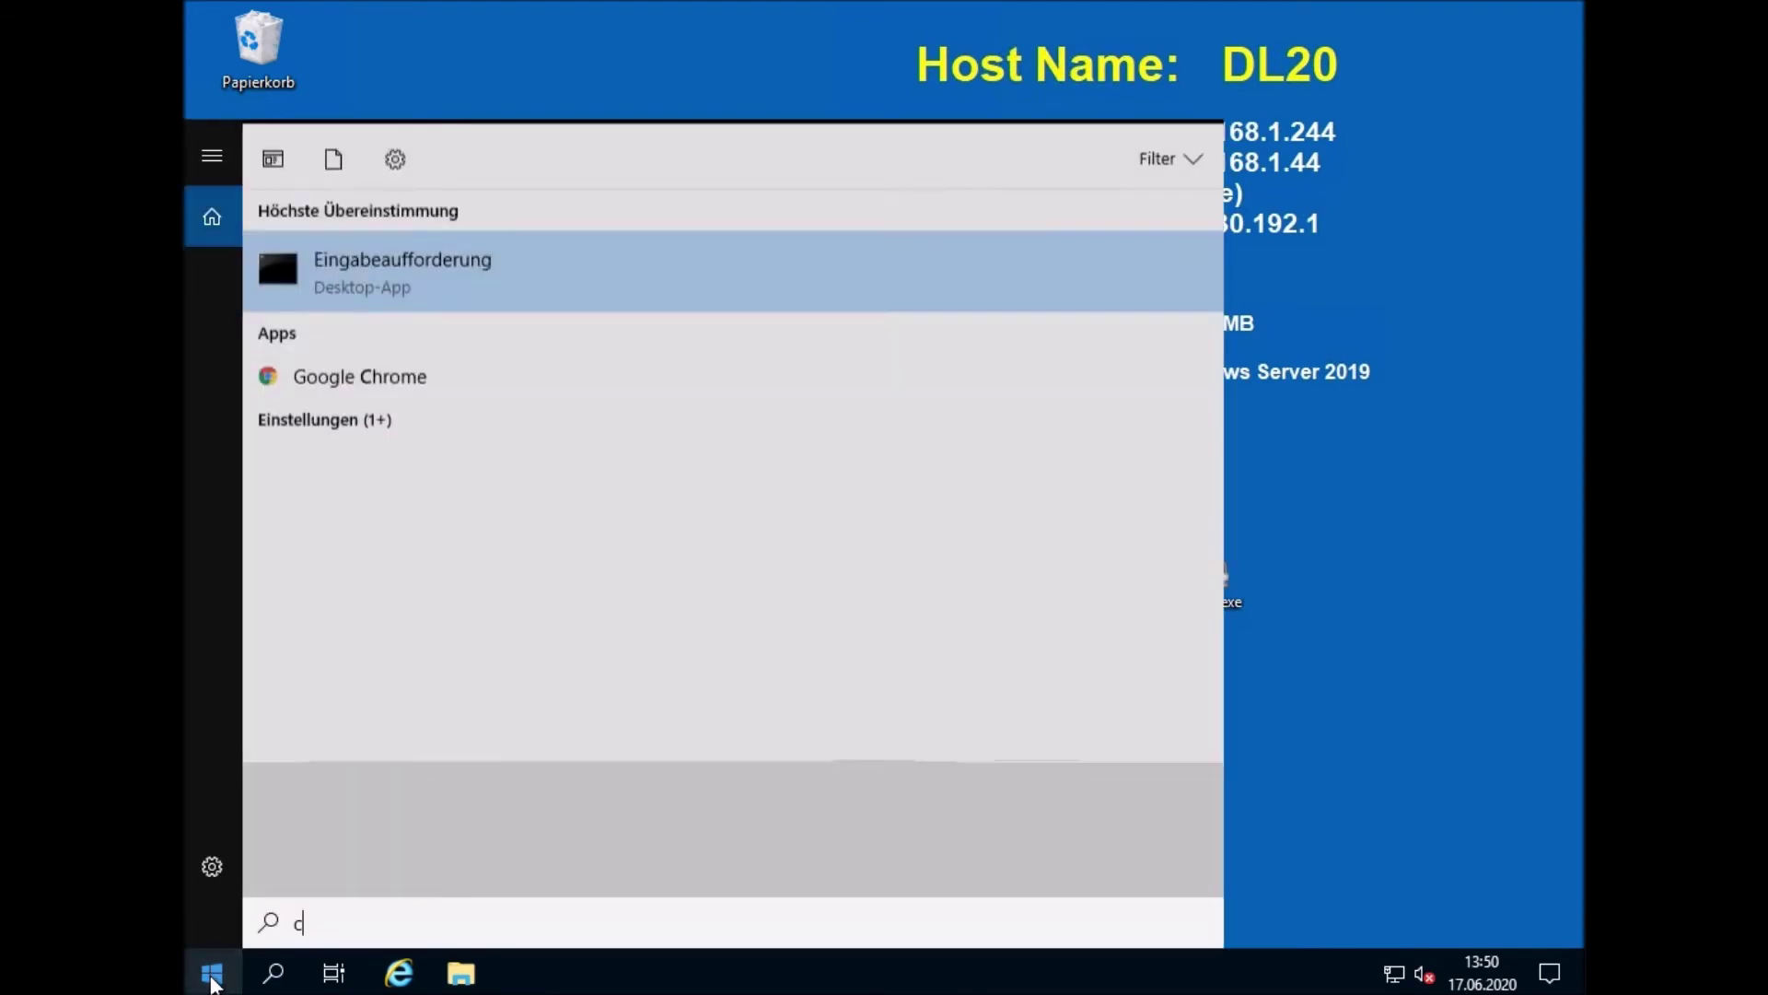
key(Return)
text(d)
key(BackSpace)
text(gpedit.msc)
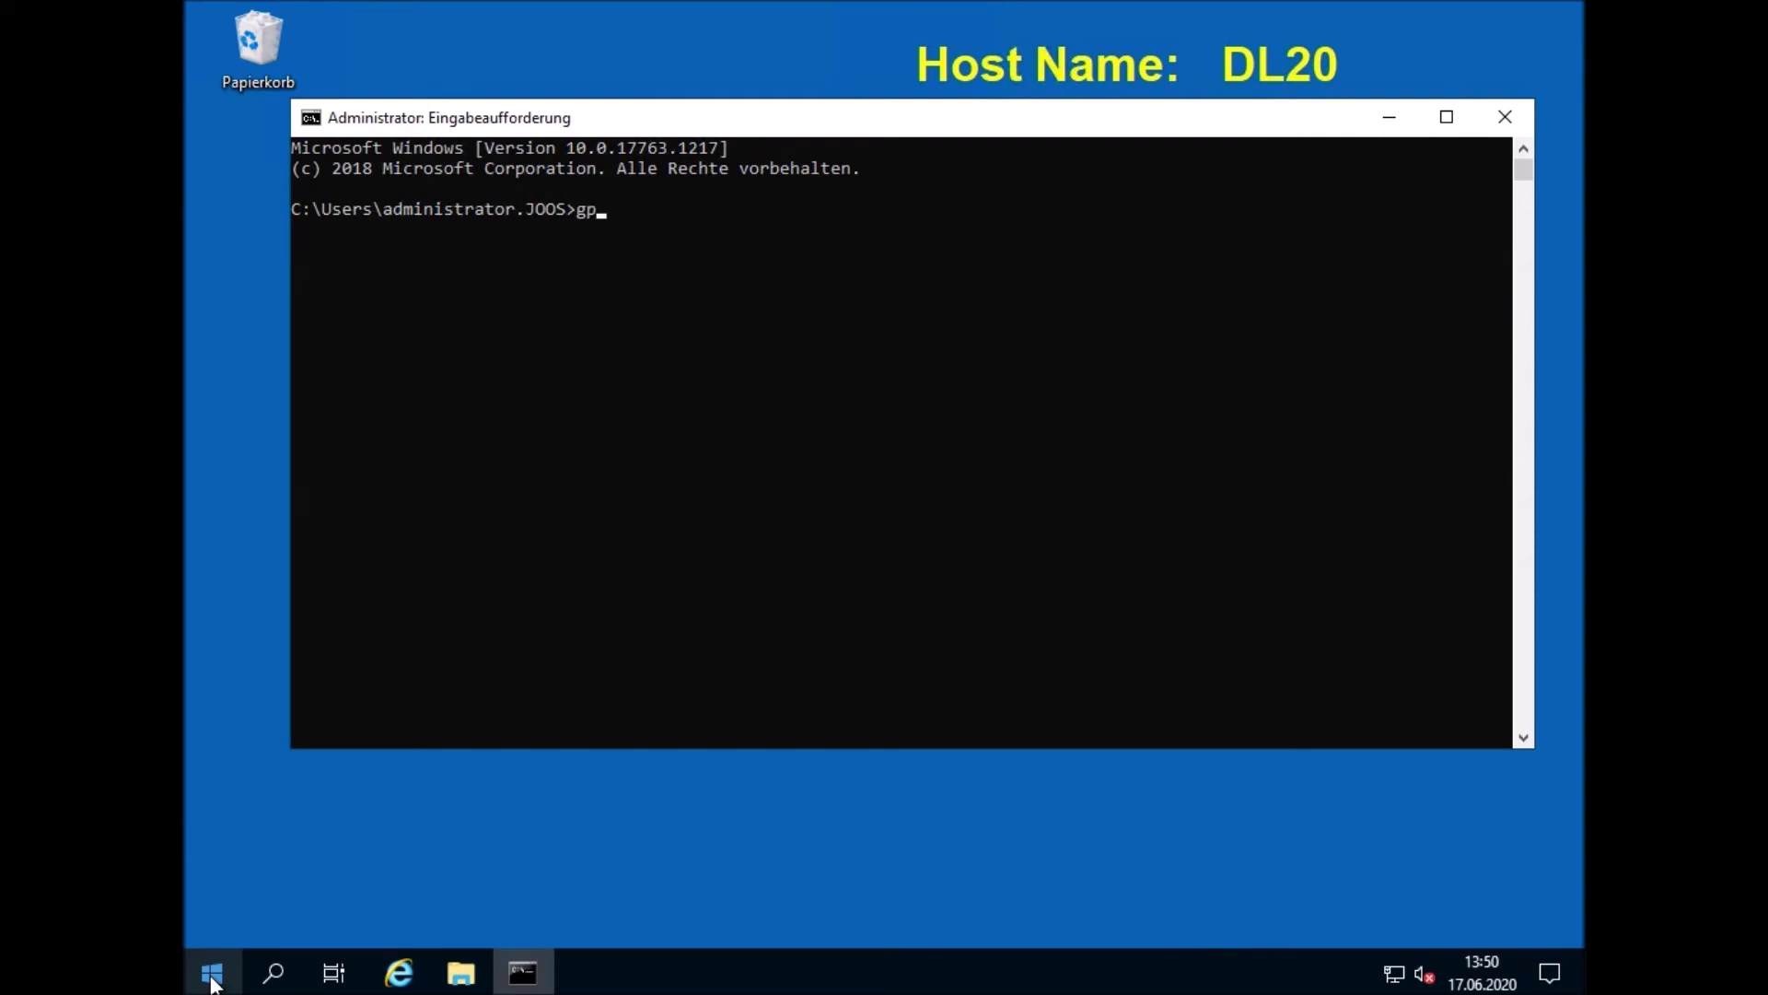
key(Return)
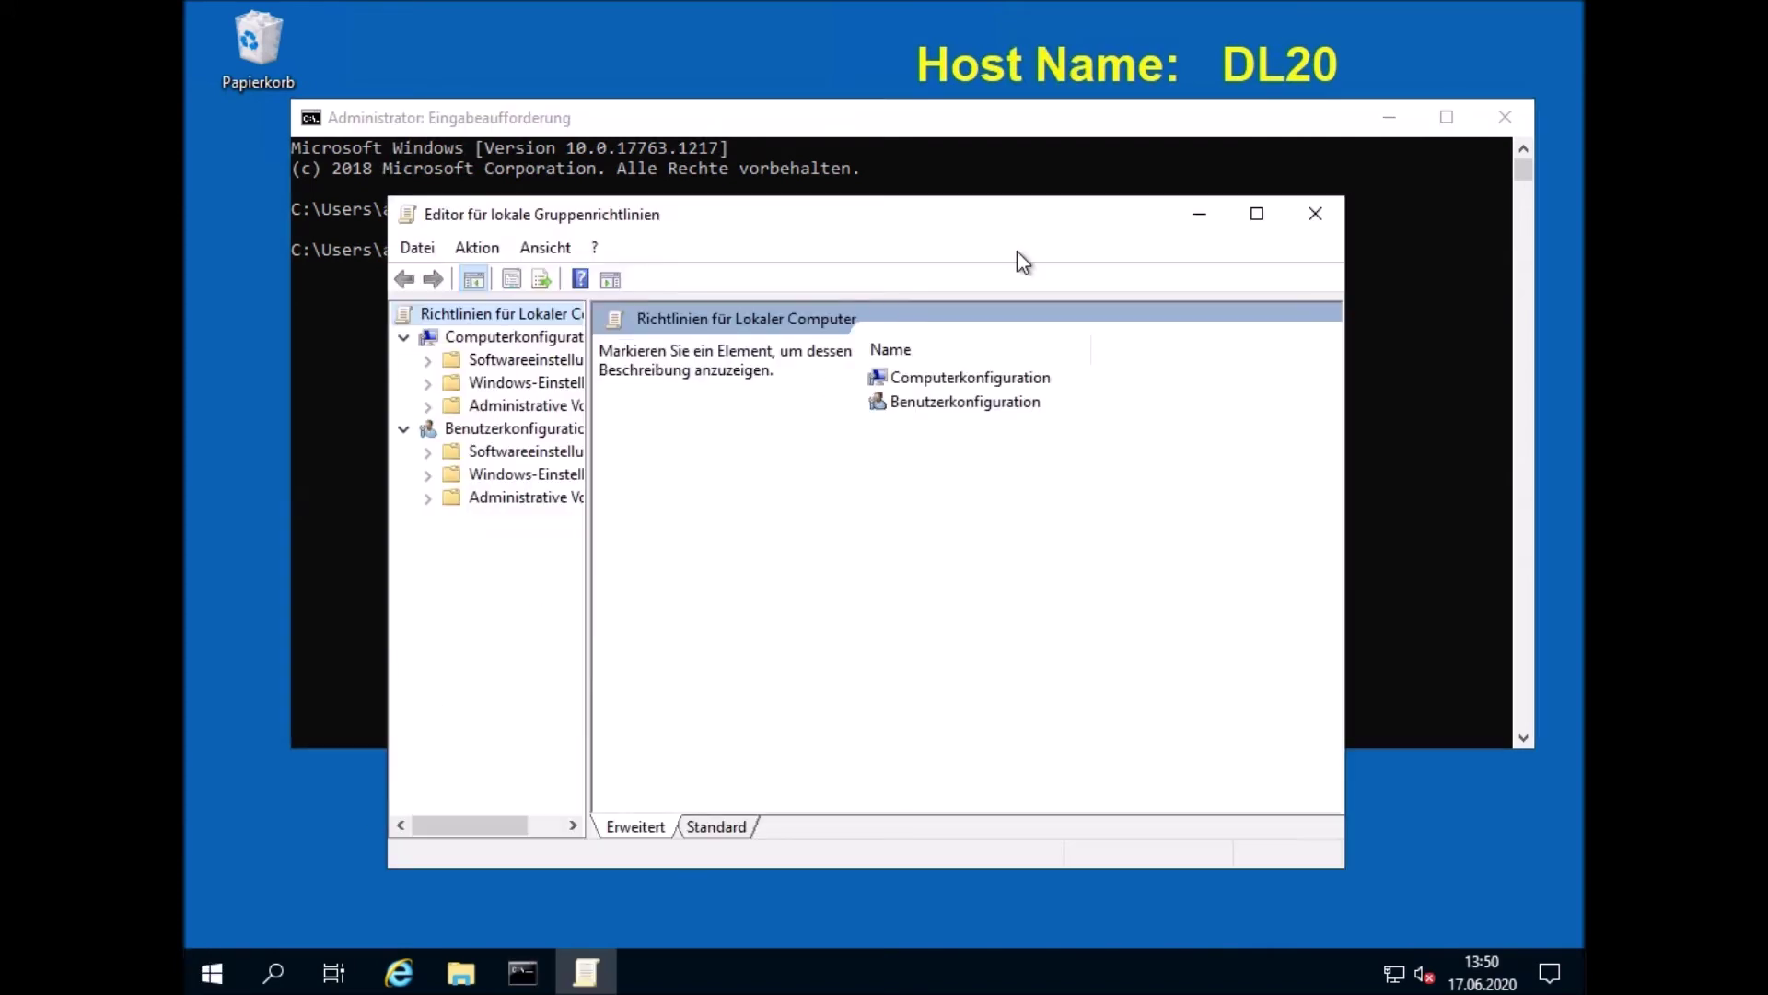
Maximize the policy editor, widen its tree and open Zuweisen von Benutzerrechten under Computerkonfiguration > Windows-Einstellungen > Sicherheitseinstellungen > Lokale Richtlinien
click(1254, 215)
drag(381, 209, 597, 203)
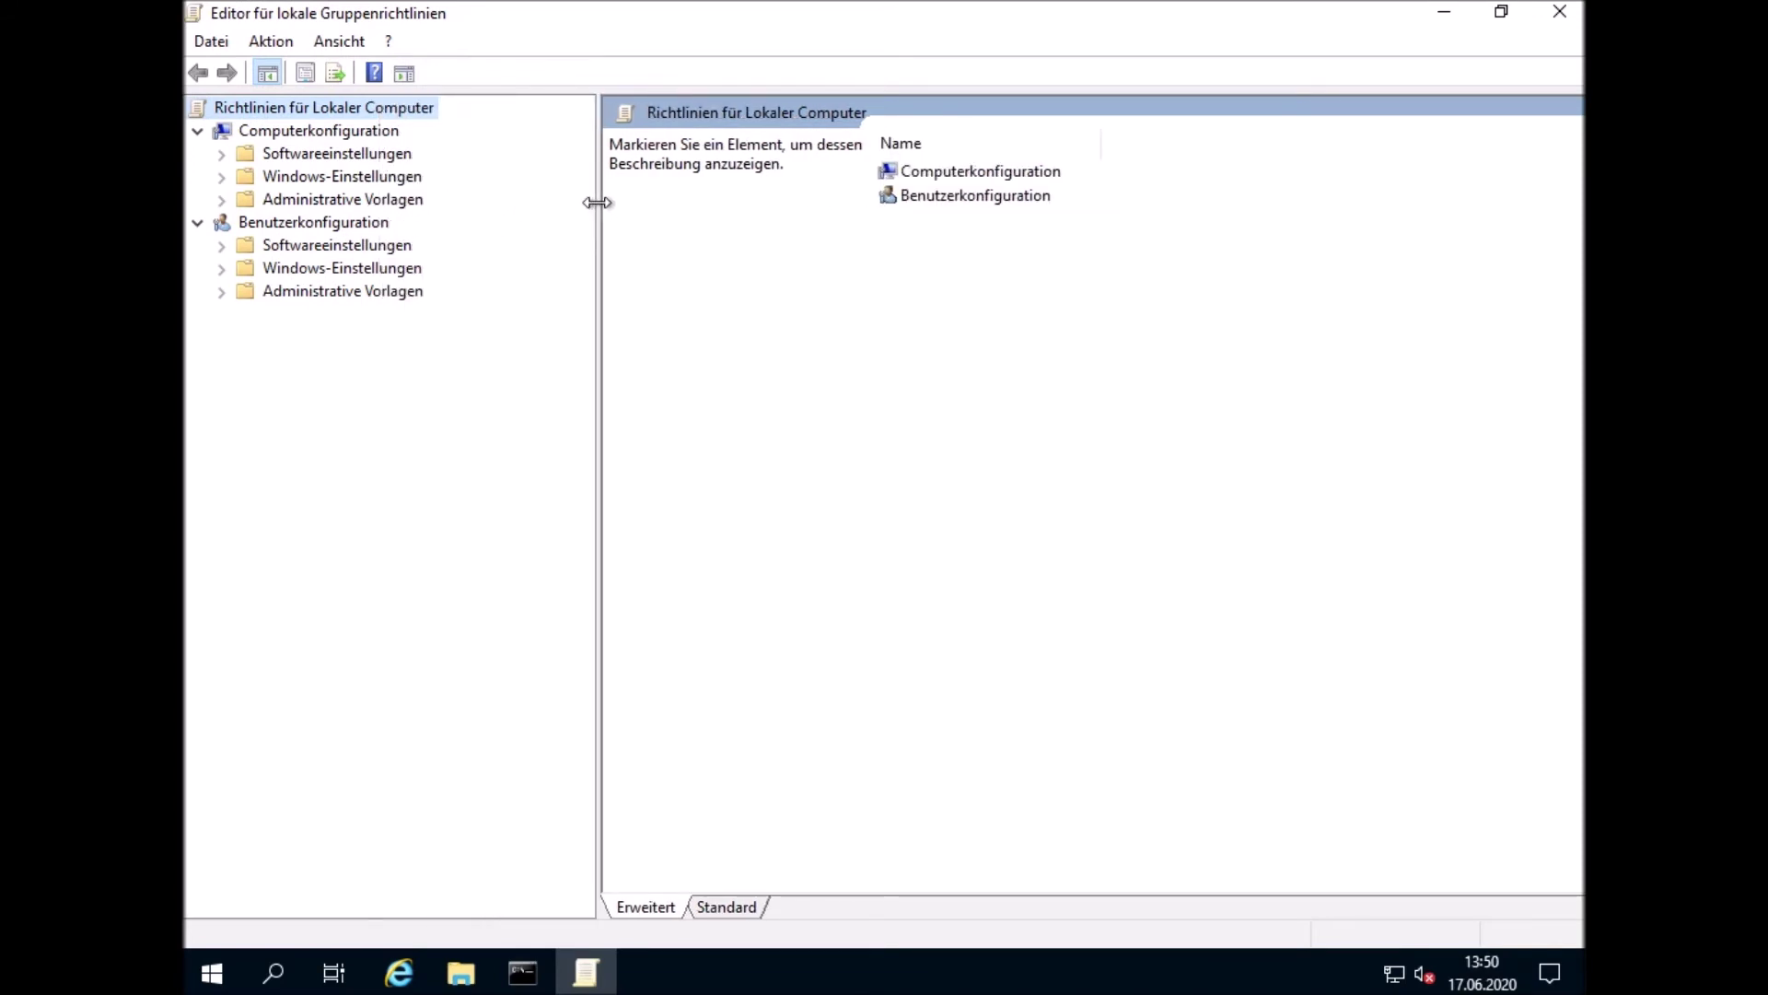
click(222, 177)
click(246, 272)
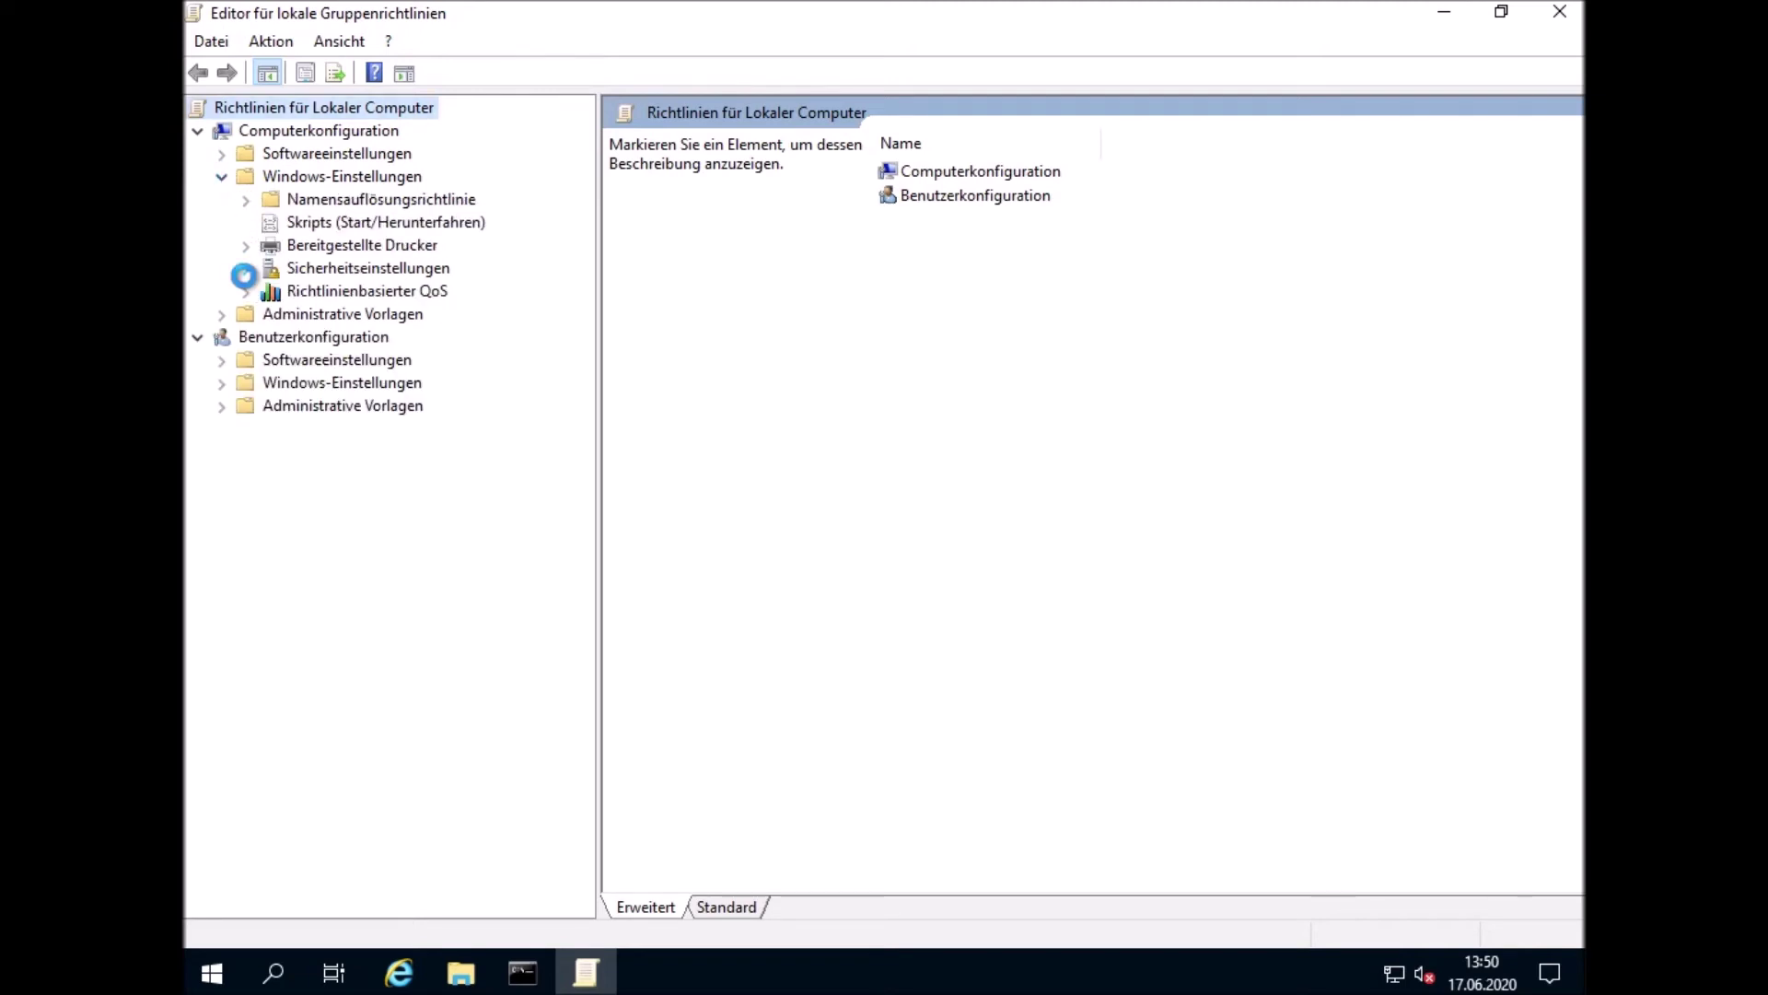
click(269, 314)
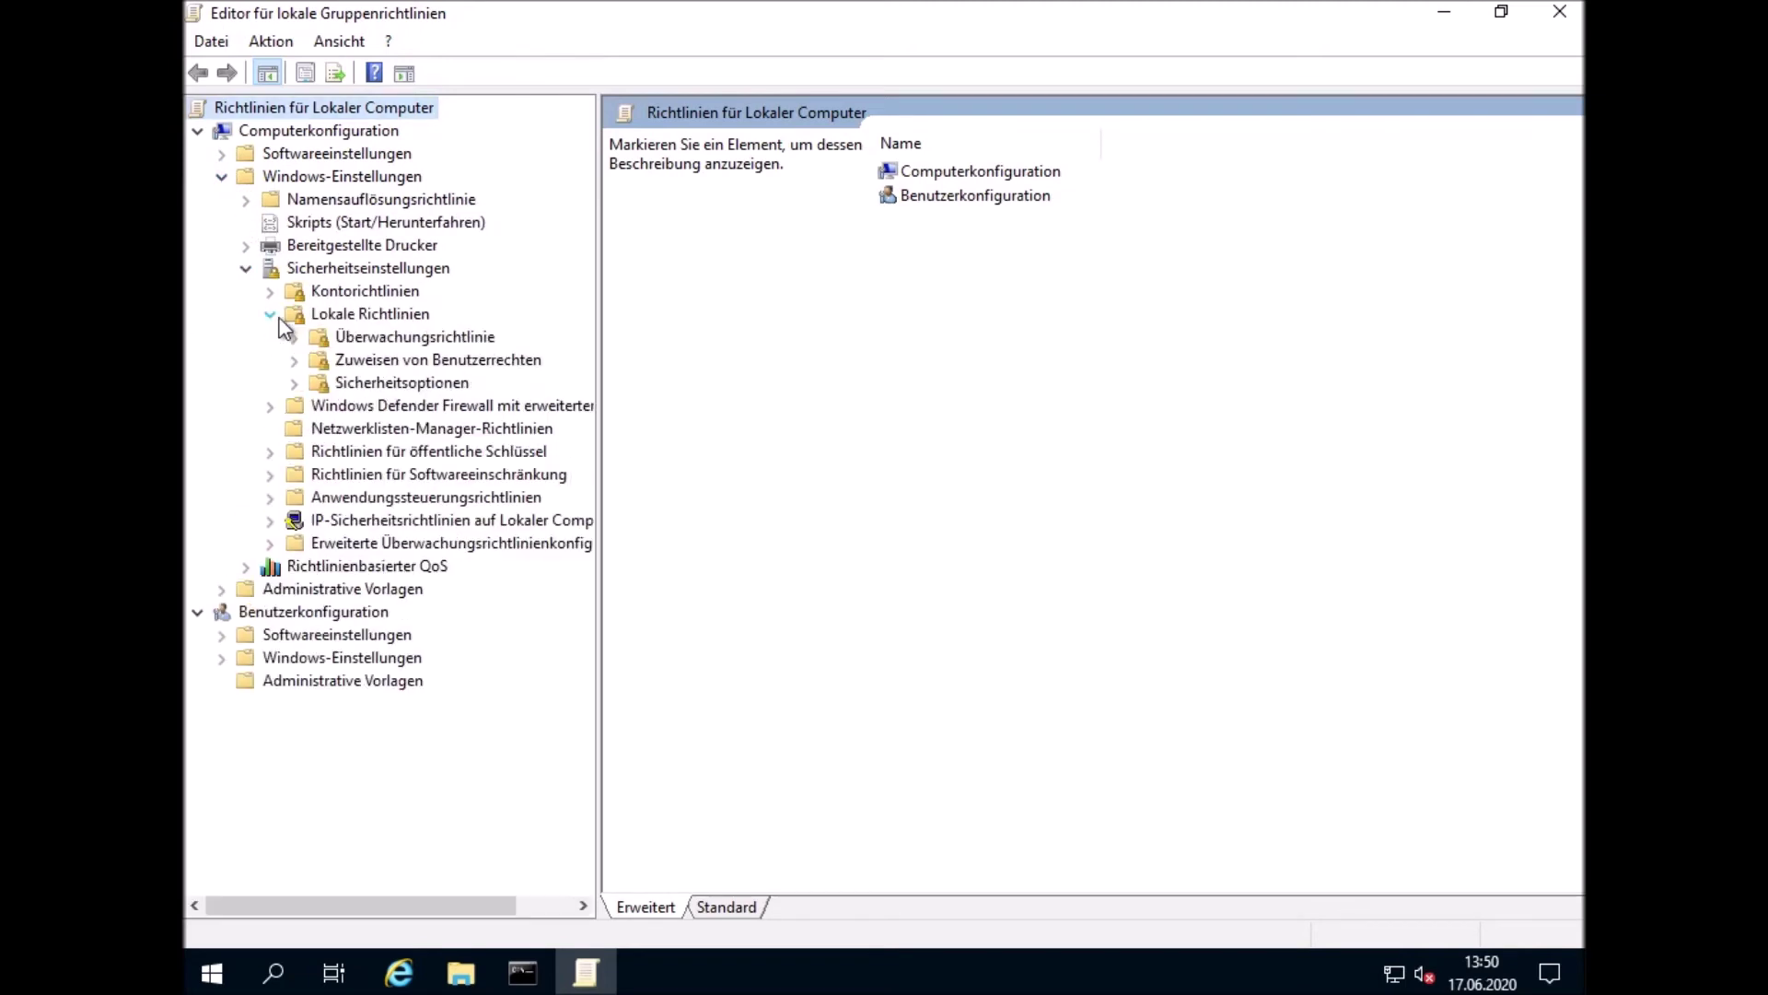
click(351, 318)
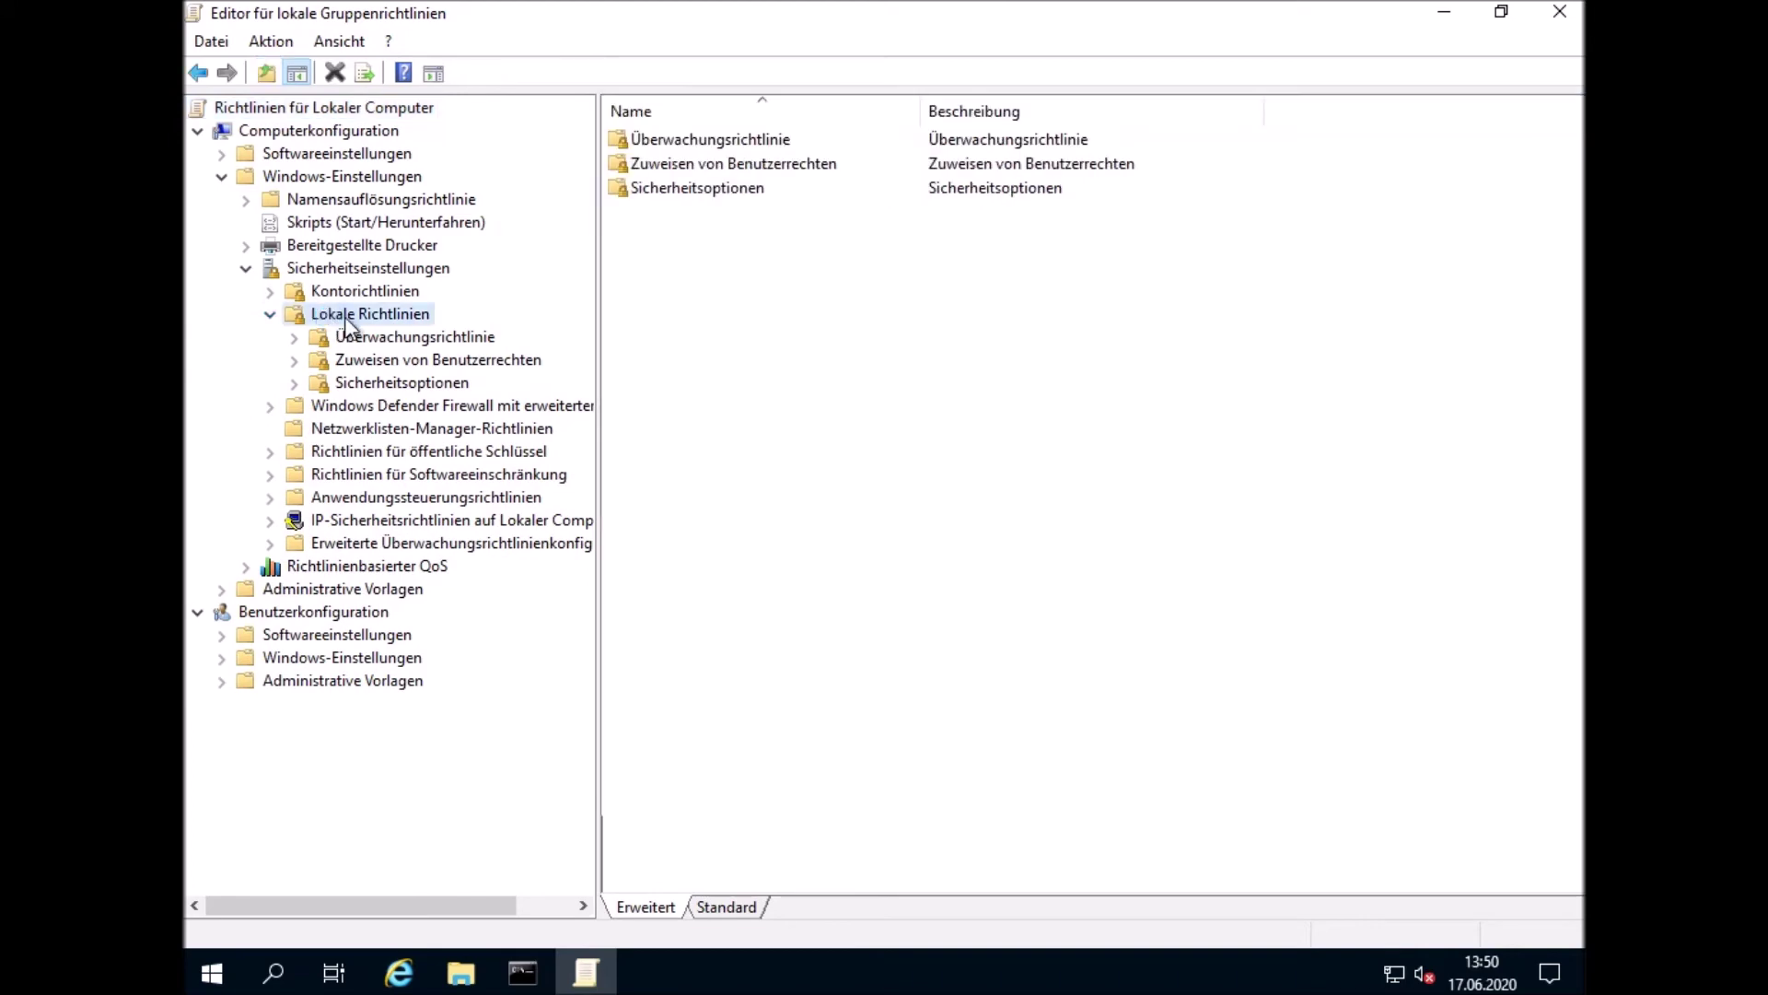
click(369, 362)
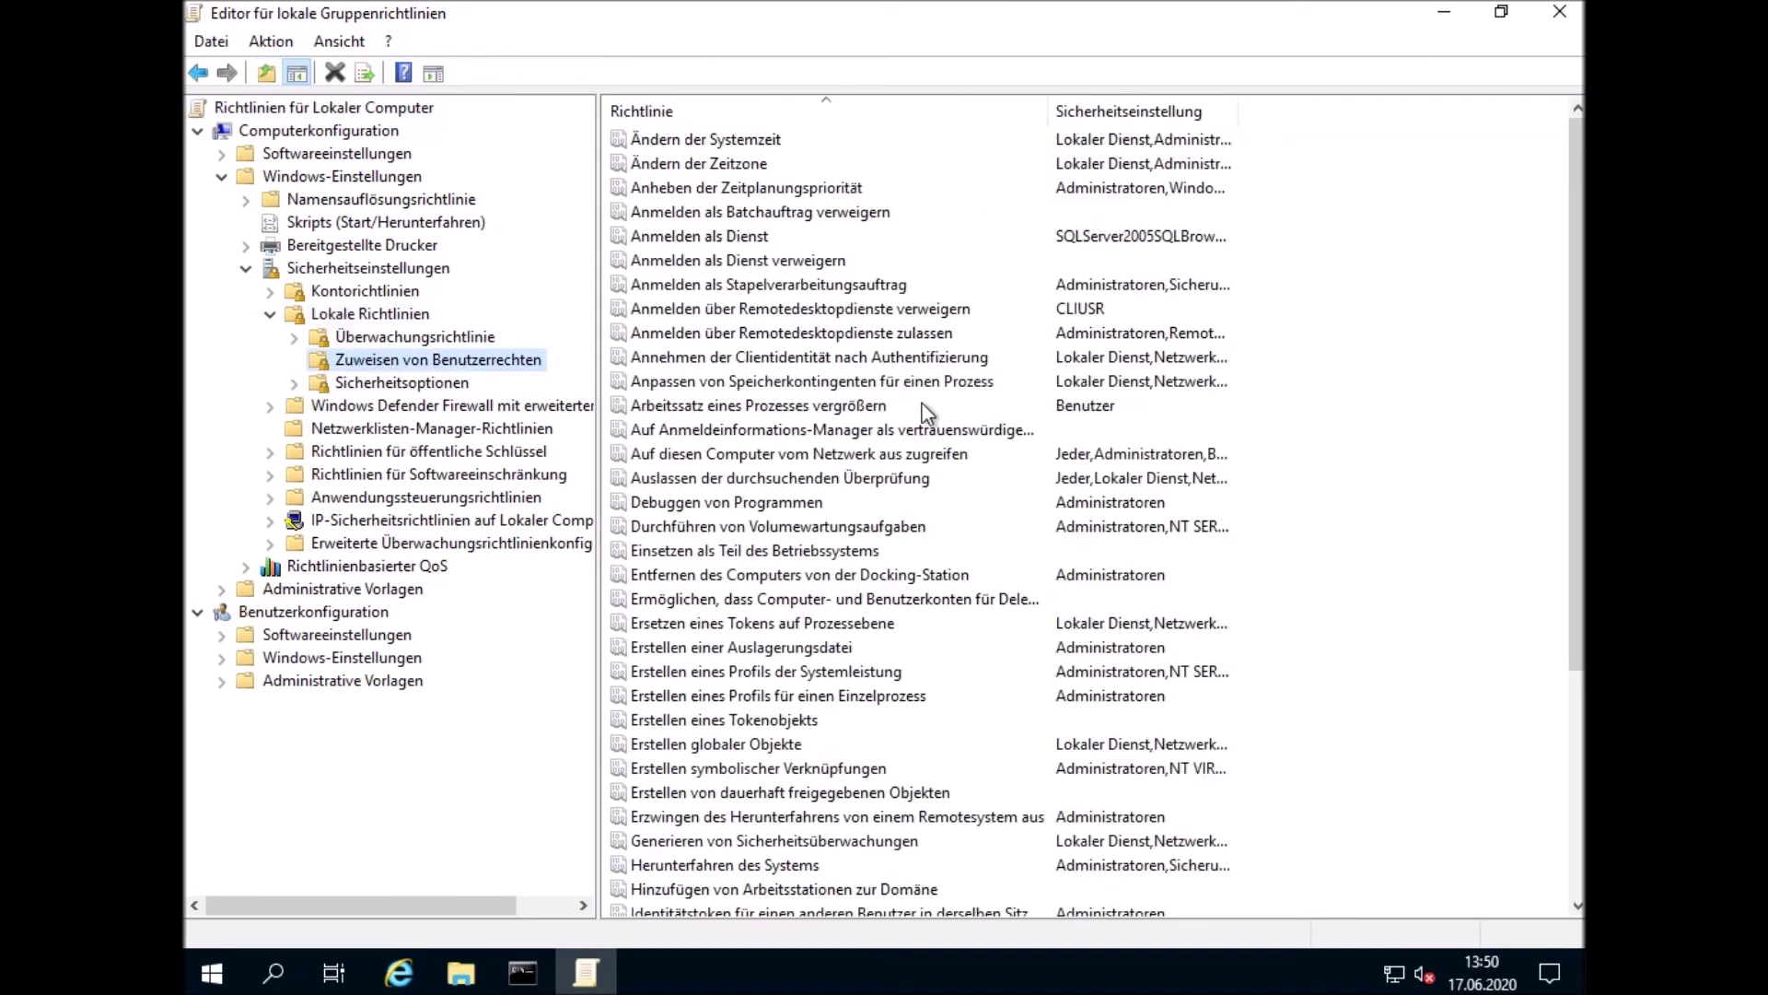
Review the user rights for Remote Desktop and local logon, including Anmelden über Remotedesktopdienste verweigern, Lokal anmelden verweigern and Lokal anmelden zulassen
scroll(926, 413, down, 3)
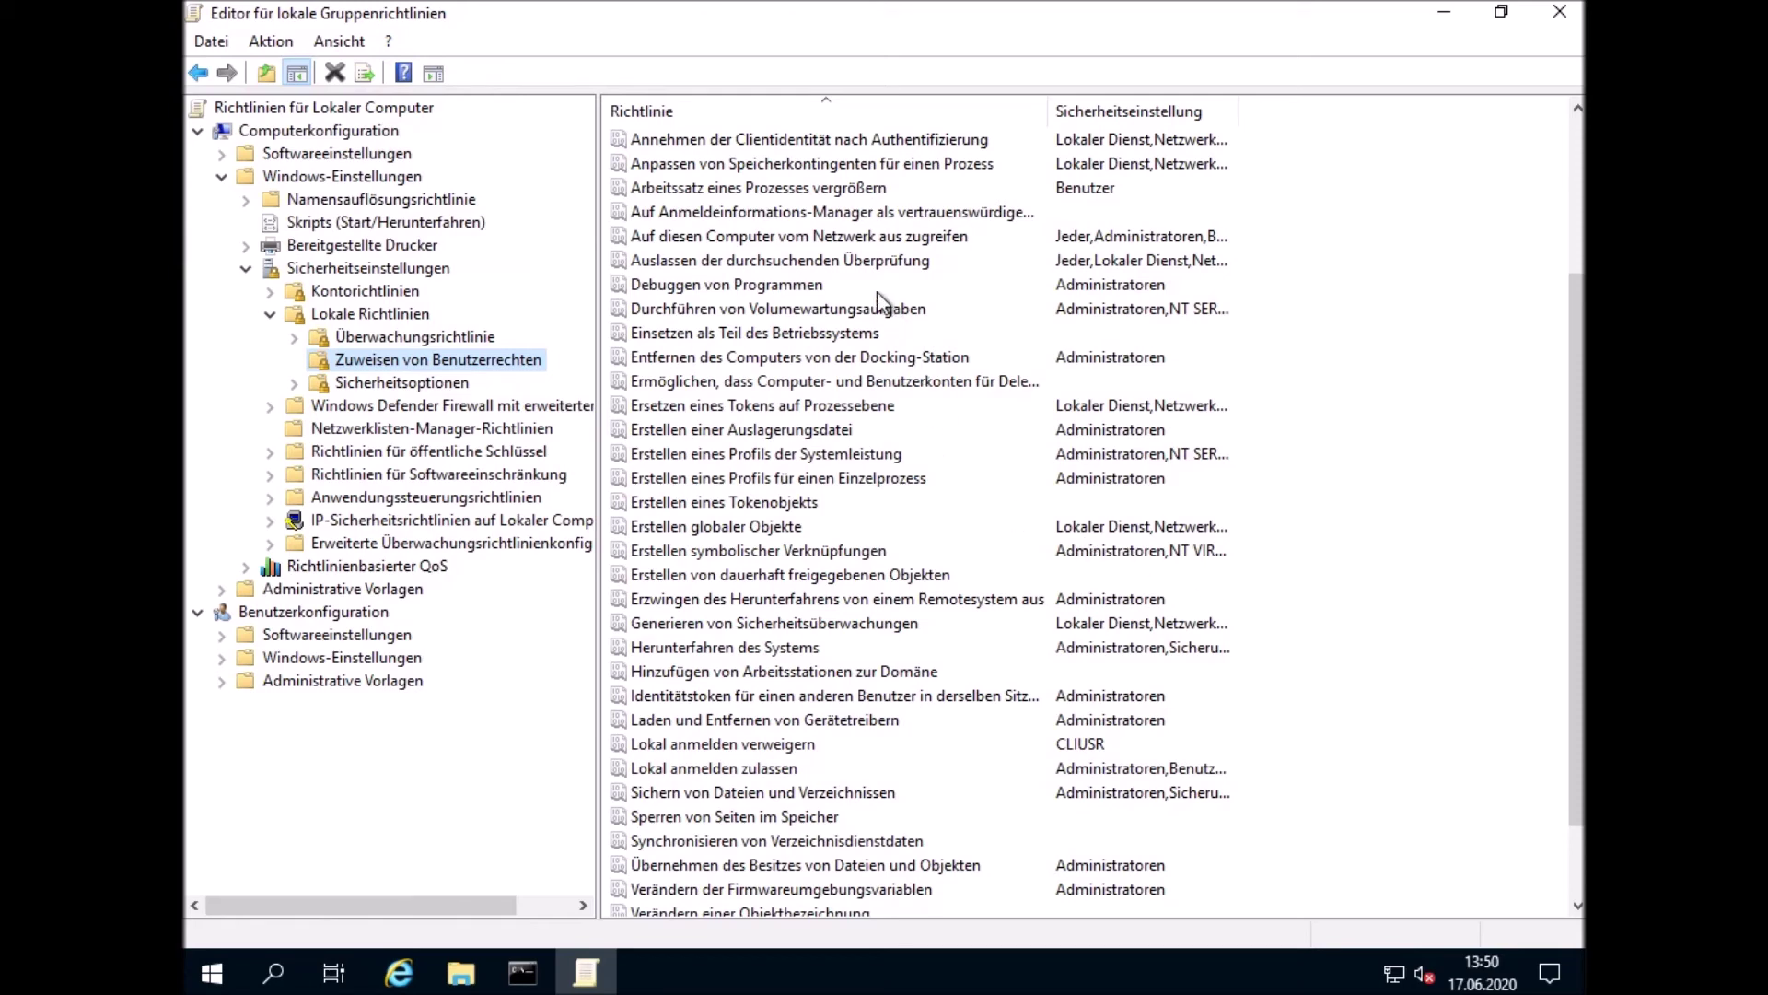
scroll(737, 309, up, 3)
click(737, 308)
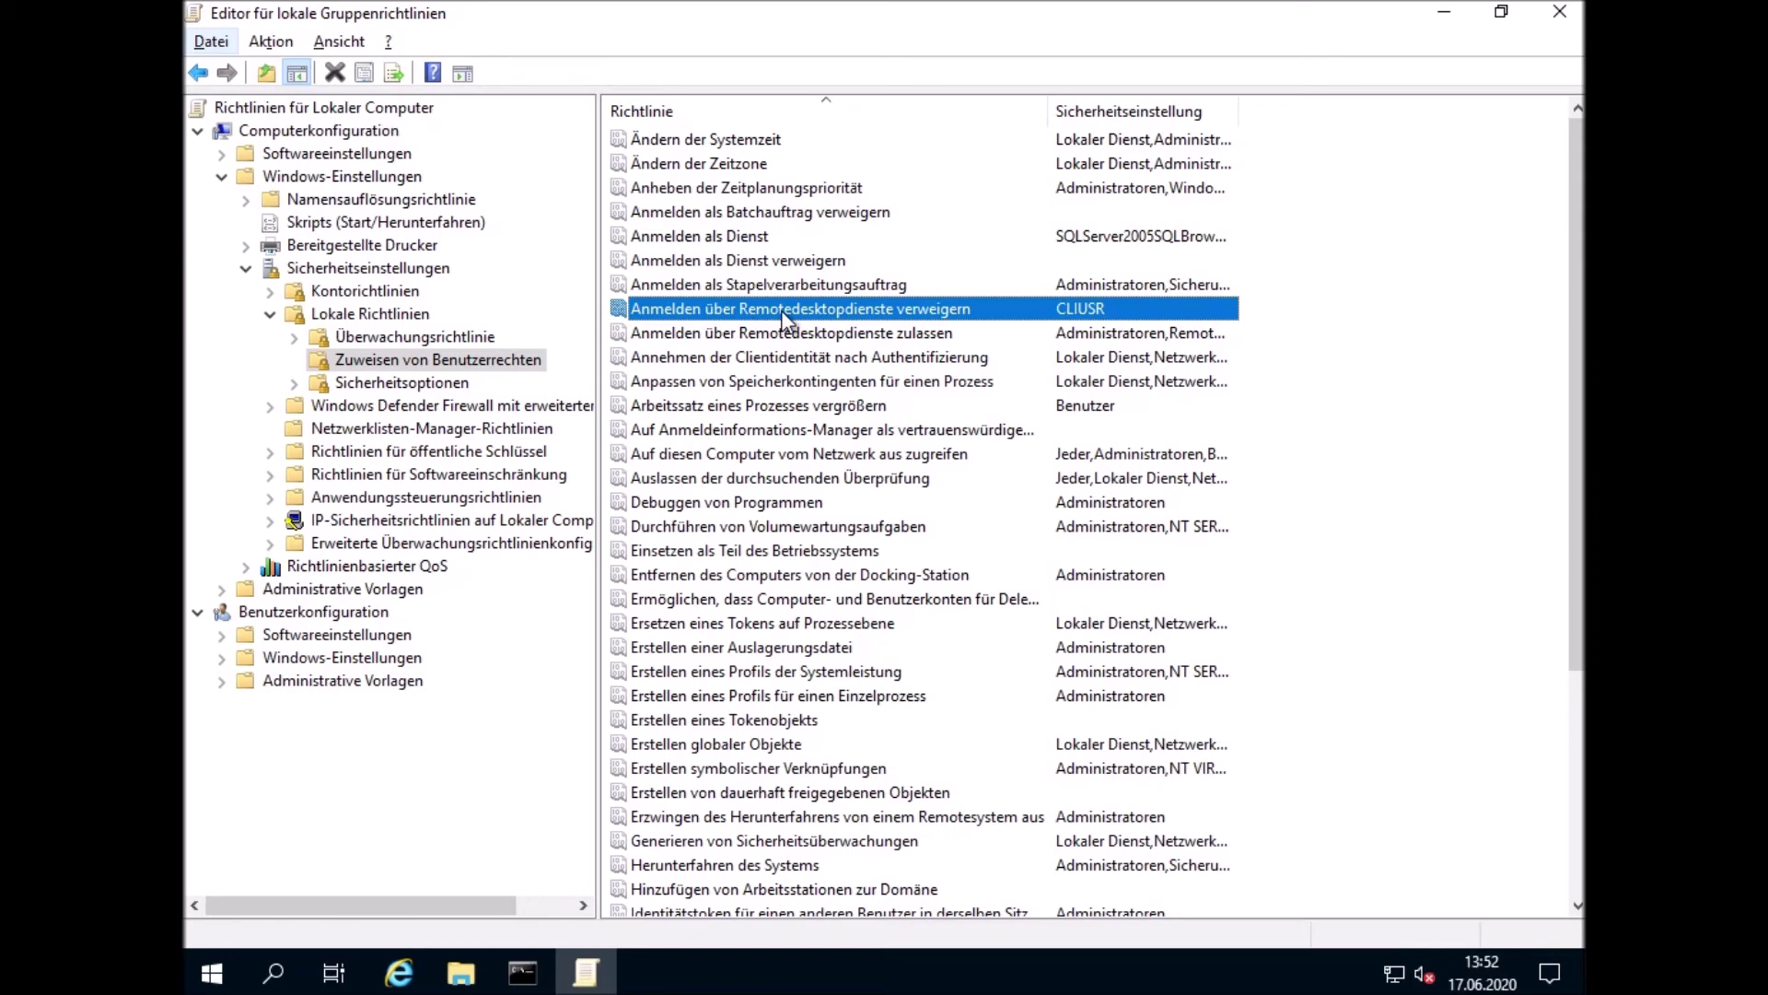
scroll(785, 320, down, 4)
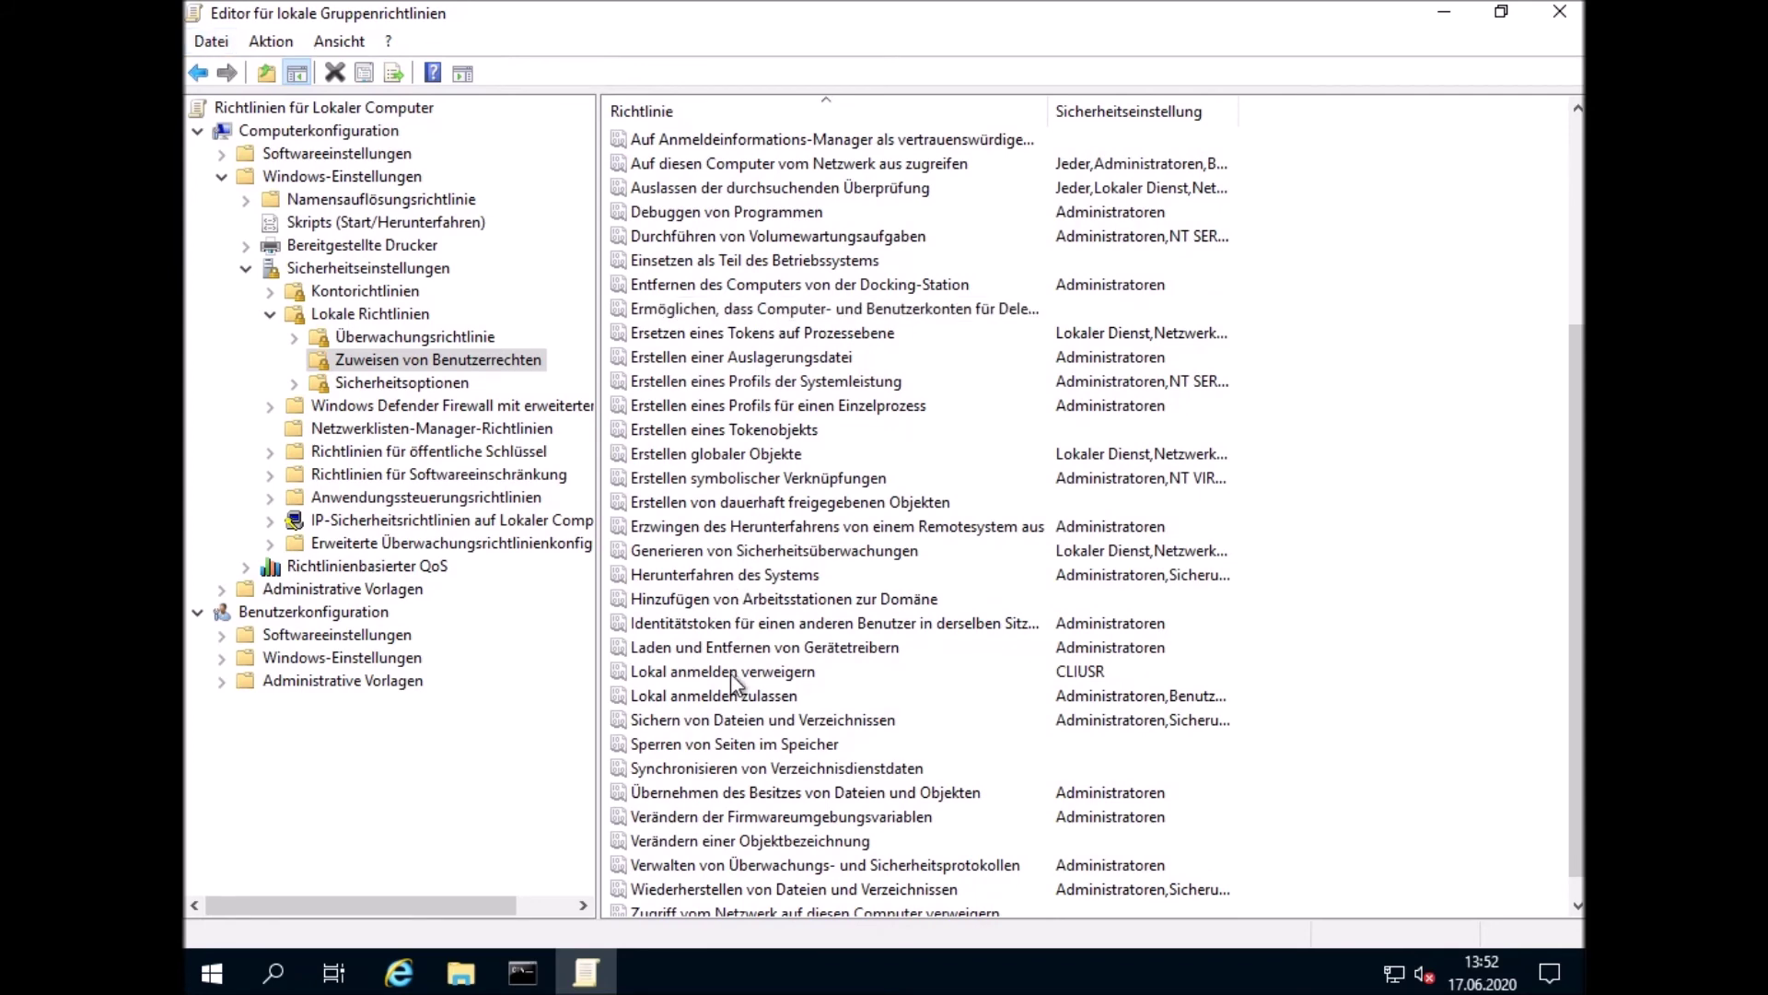
click(734, 676)
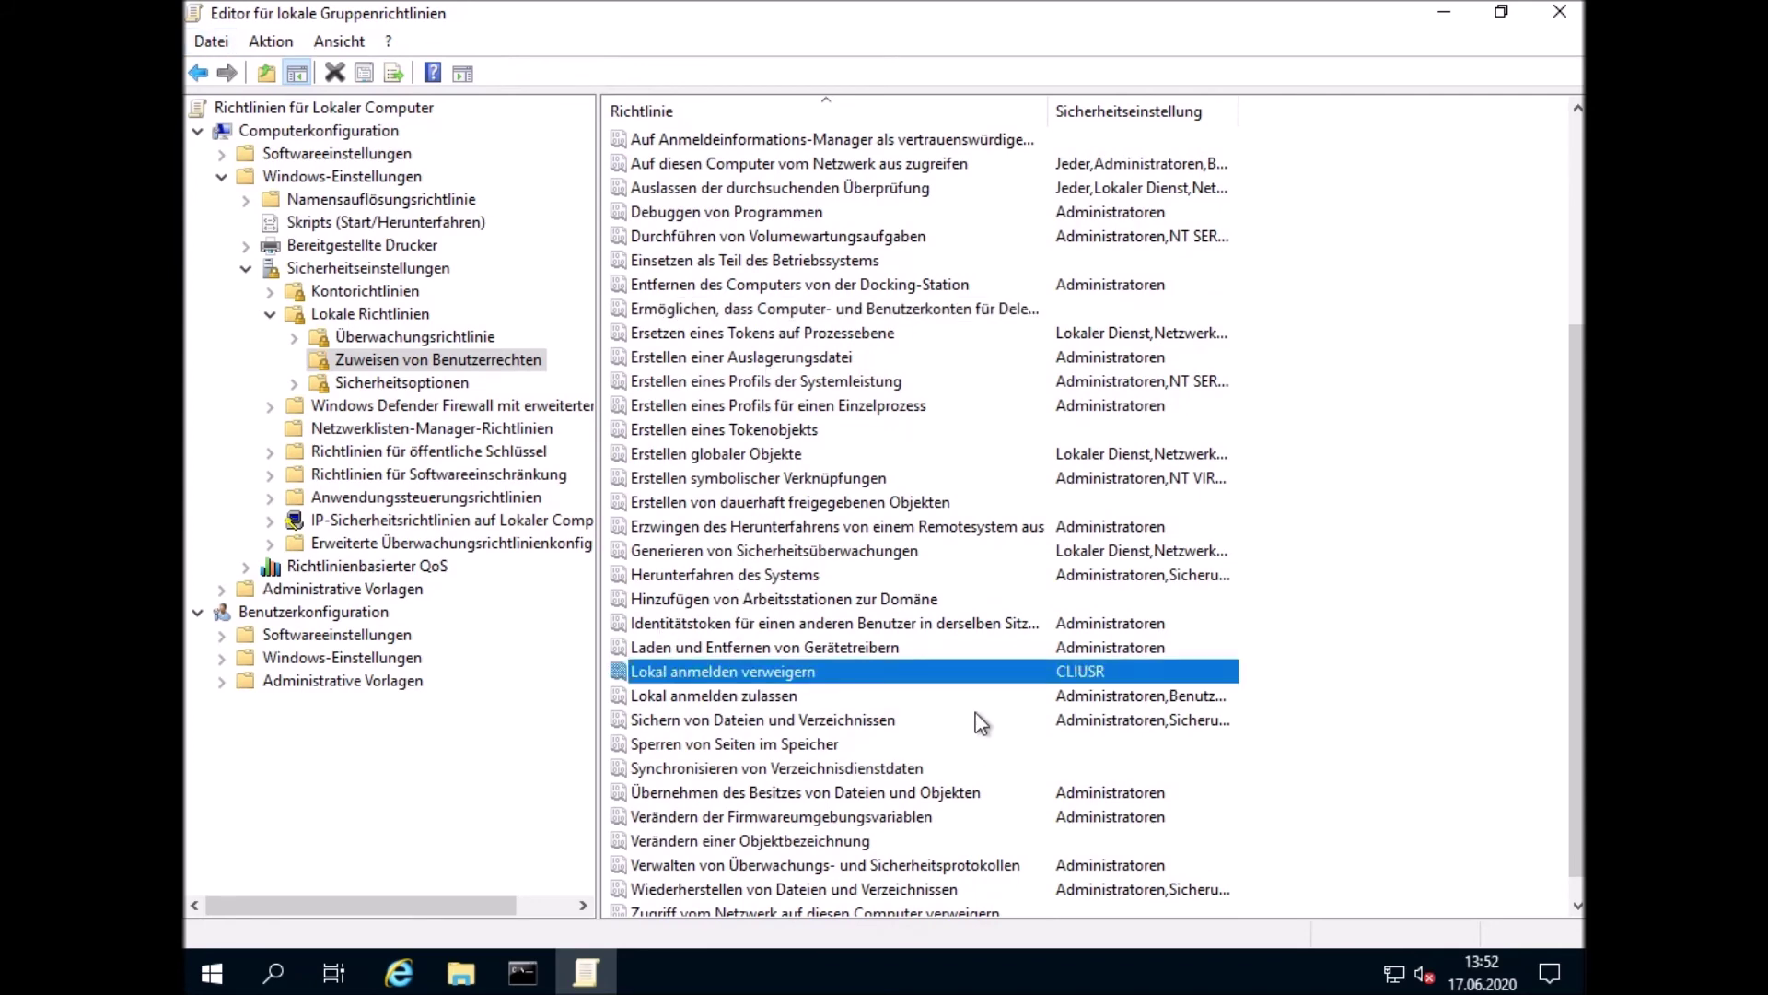
click(789, 698)
scroll(808, 670, up, 4)
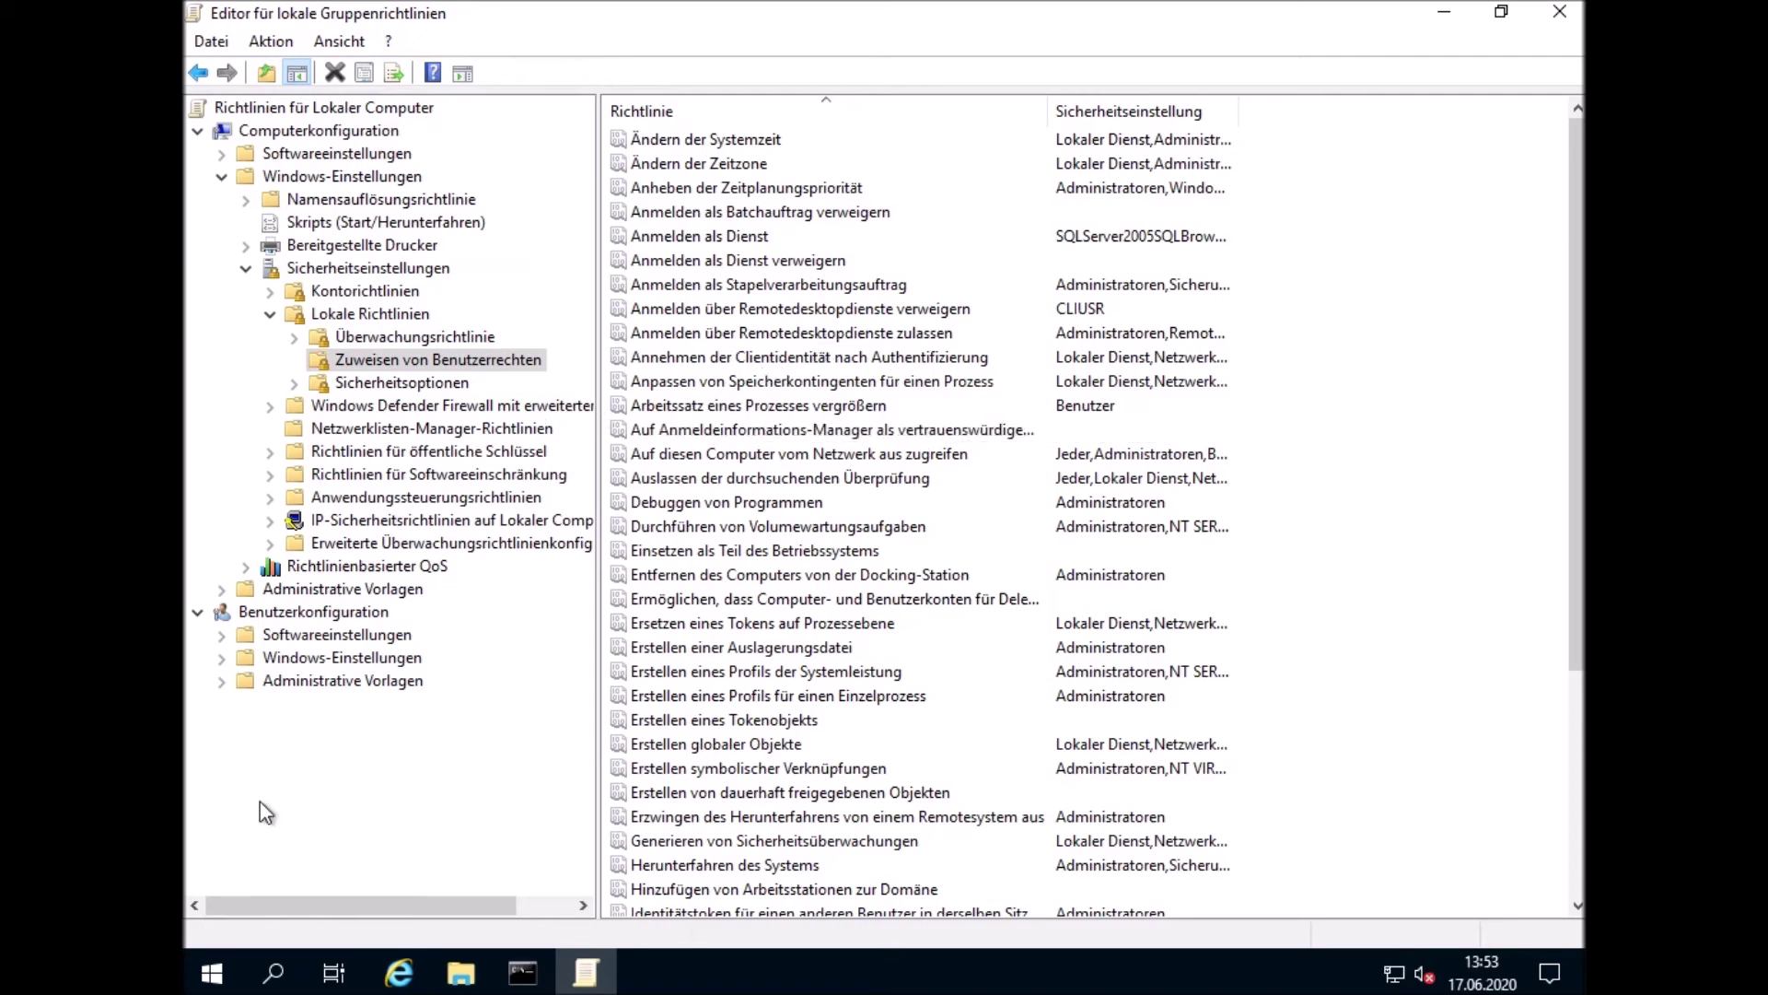
click(211, 975)
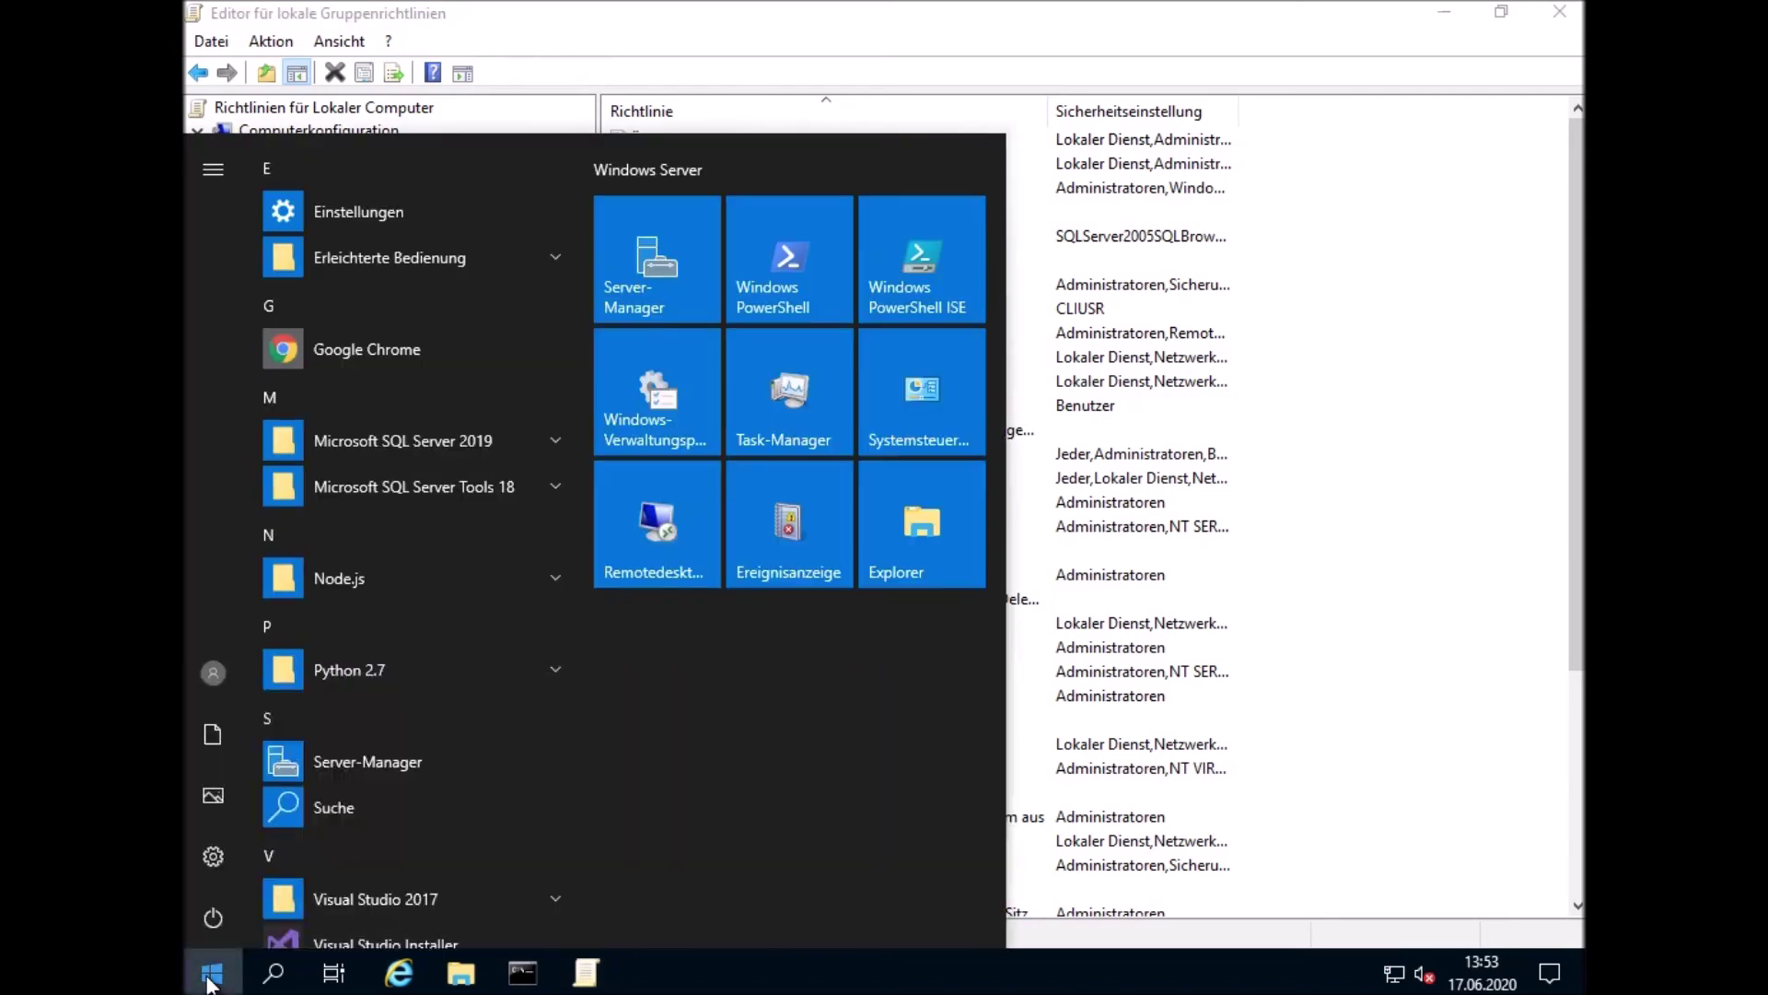
text(regedit)
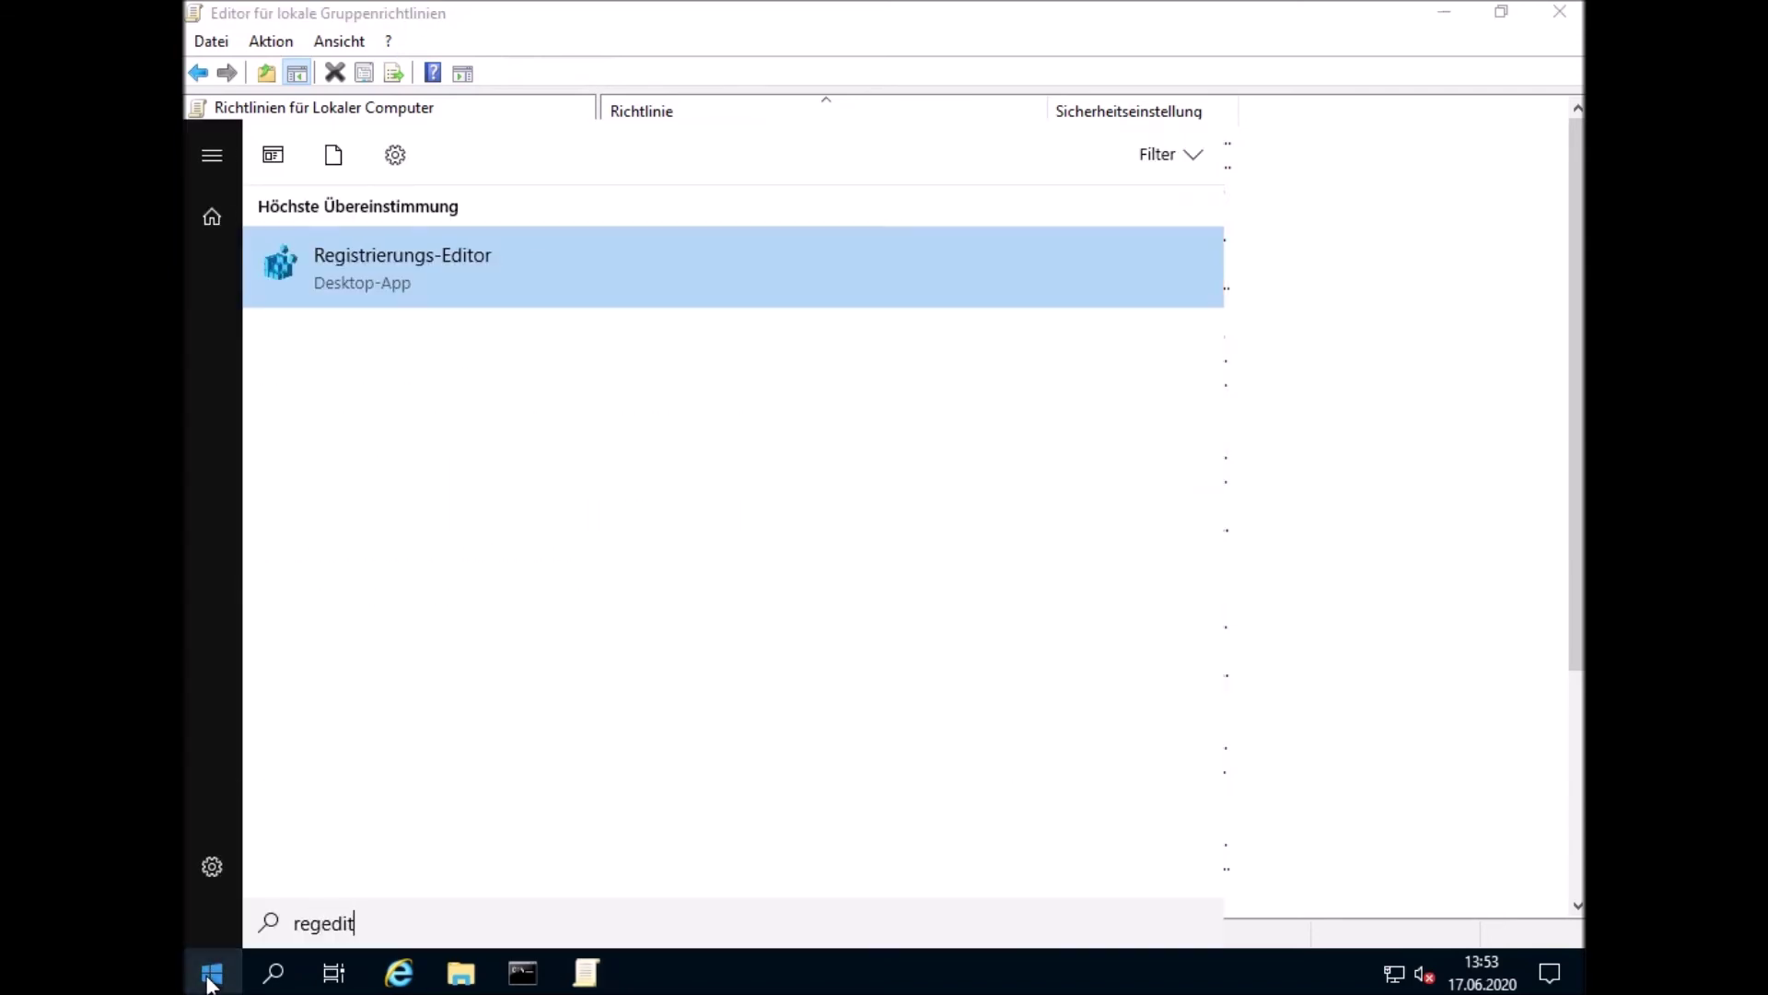
key(BackSpace)
key(BackSpace)
key(BackSpace)
key(BackSpace)
key(BackSpace)
key(BackSpace)
key(BackSpace)
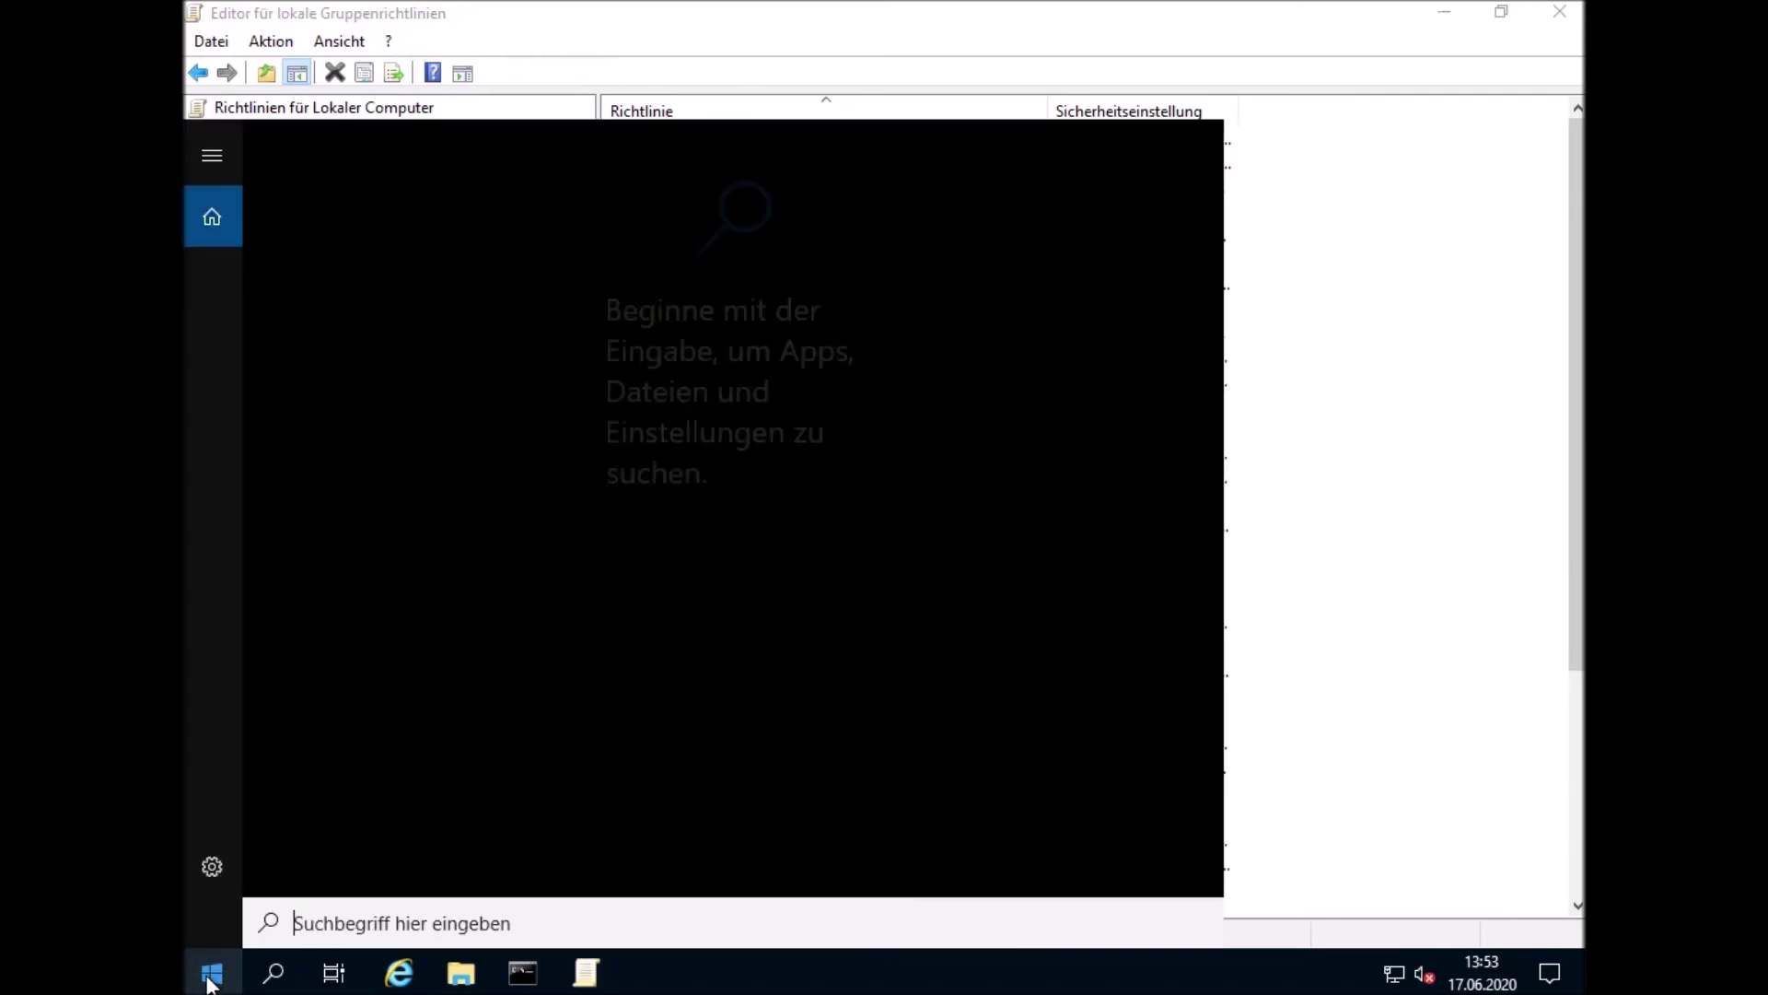
Launch regedit from a new command prompt and open HKEY_LOCAL_MACHINE\SYSTEM\CurrentControlSet\Control\Terminal Server\WinStations\RDP-Tcp
text(cmd)
key(Return)
text(rege)
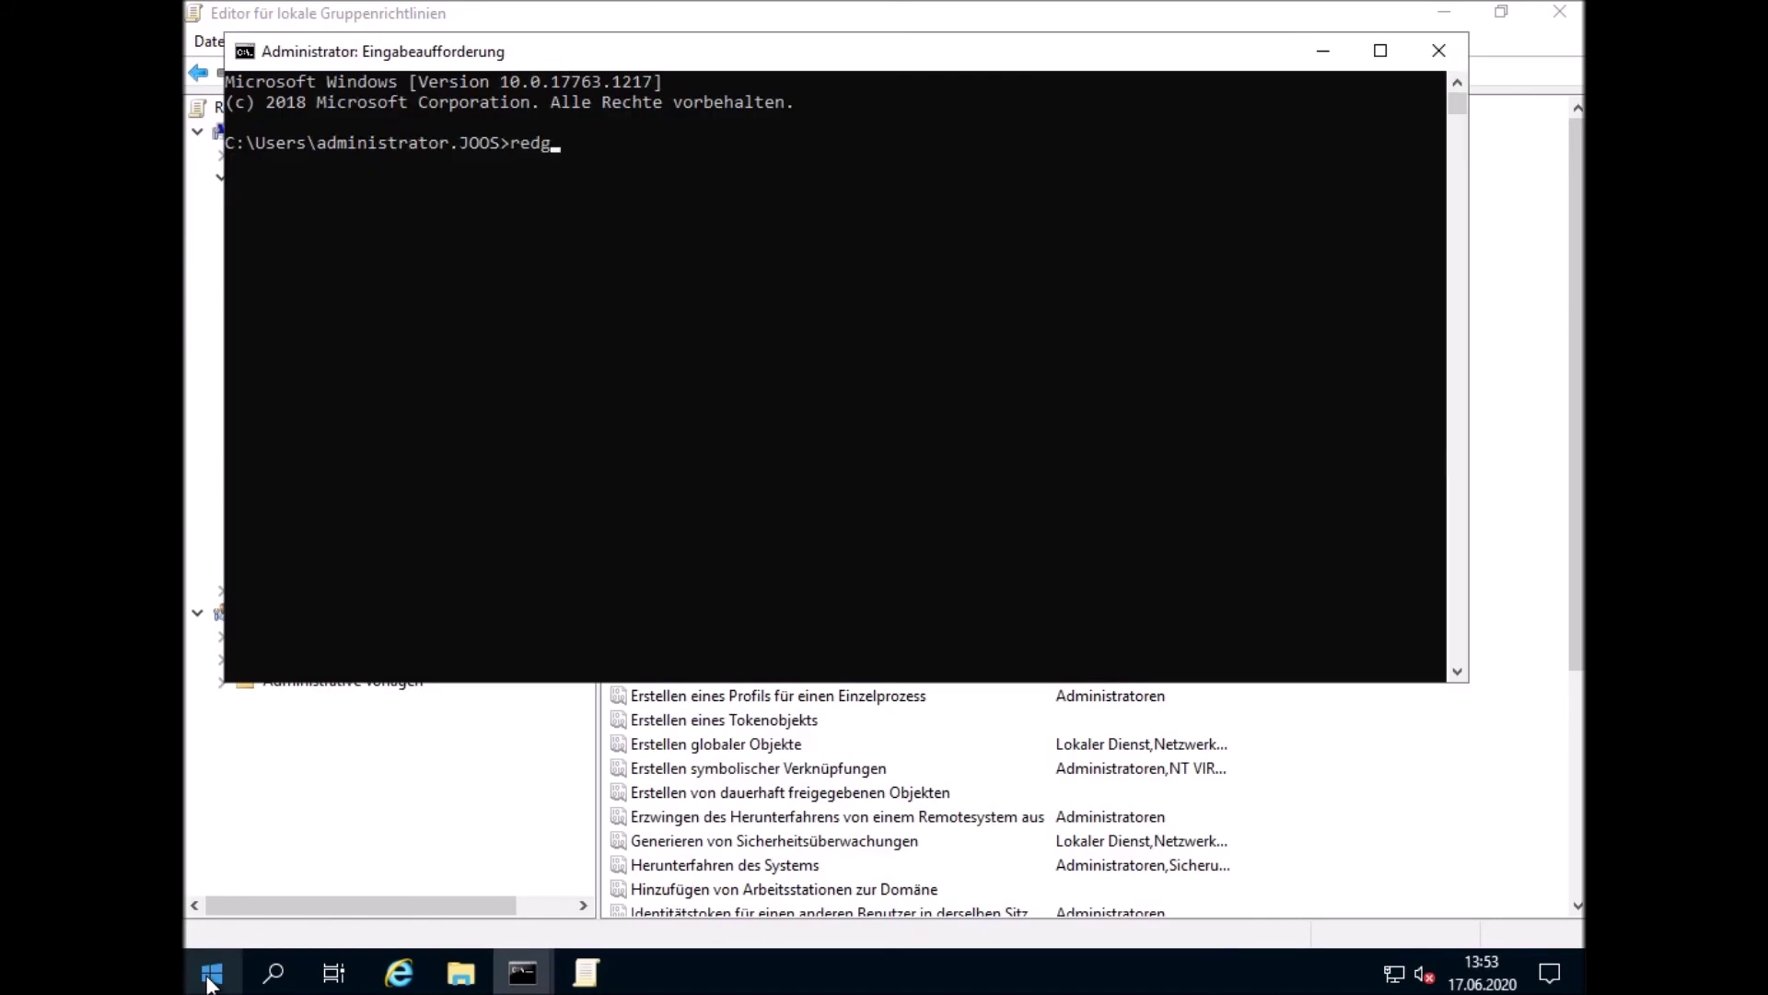
text(dit)
key(Return)
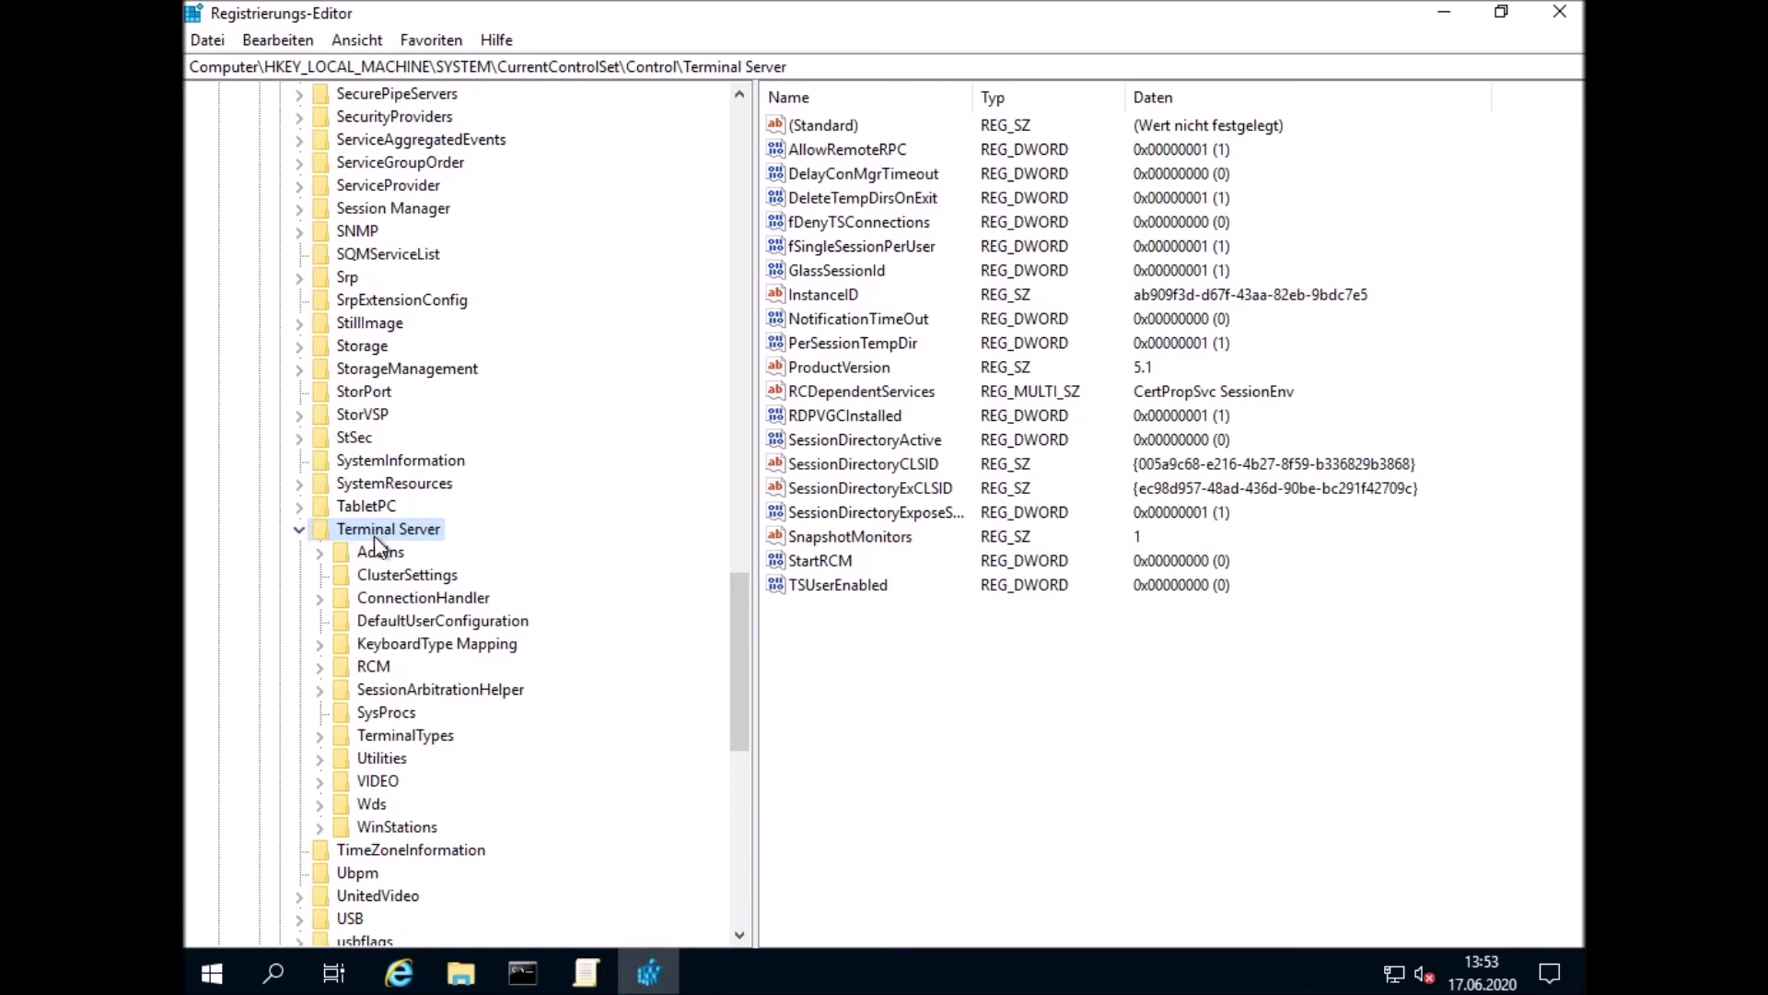
click(319, 828)
click(388, 828)
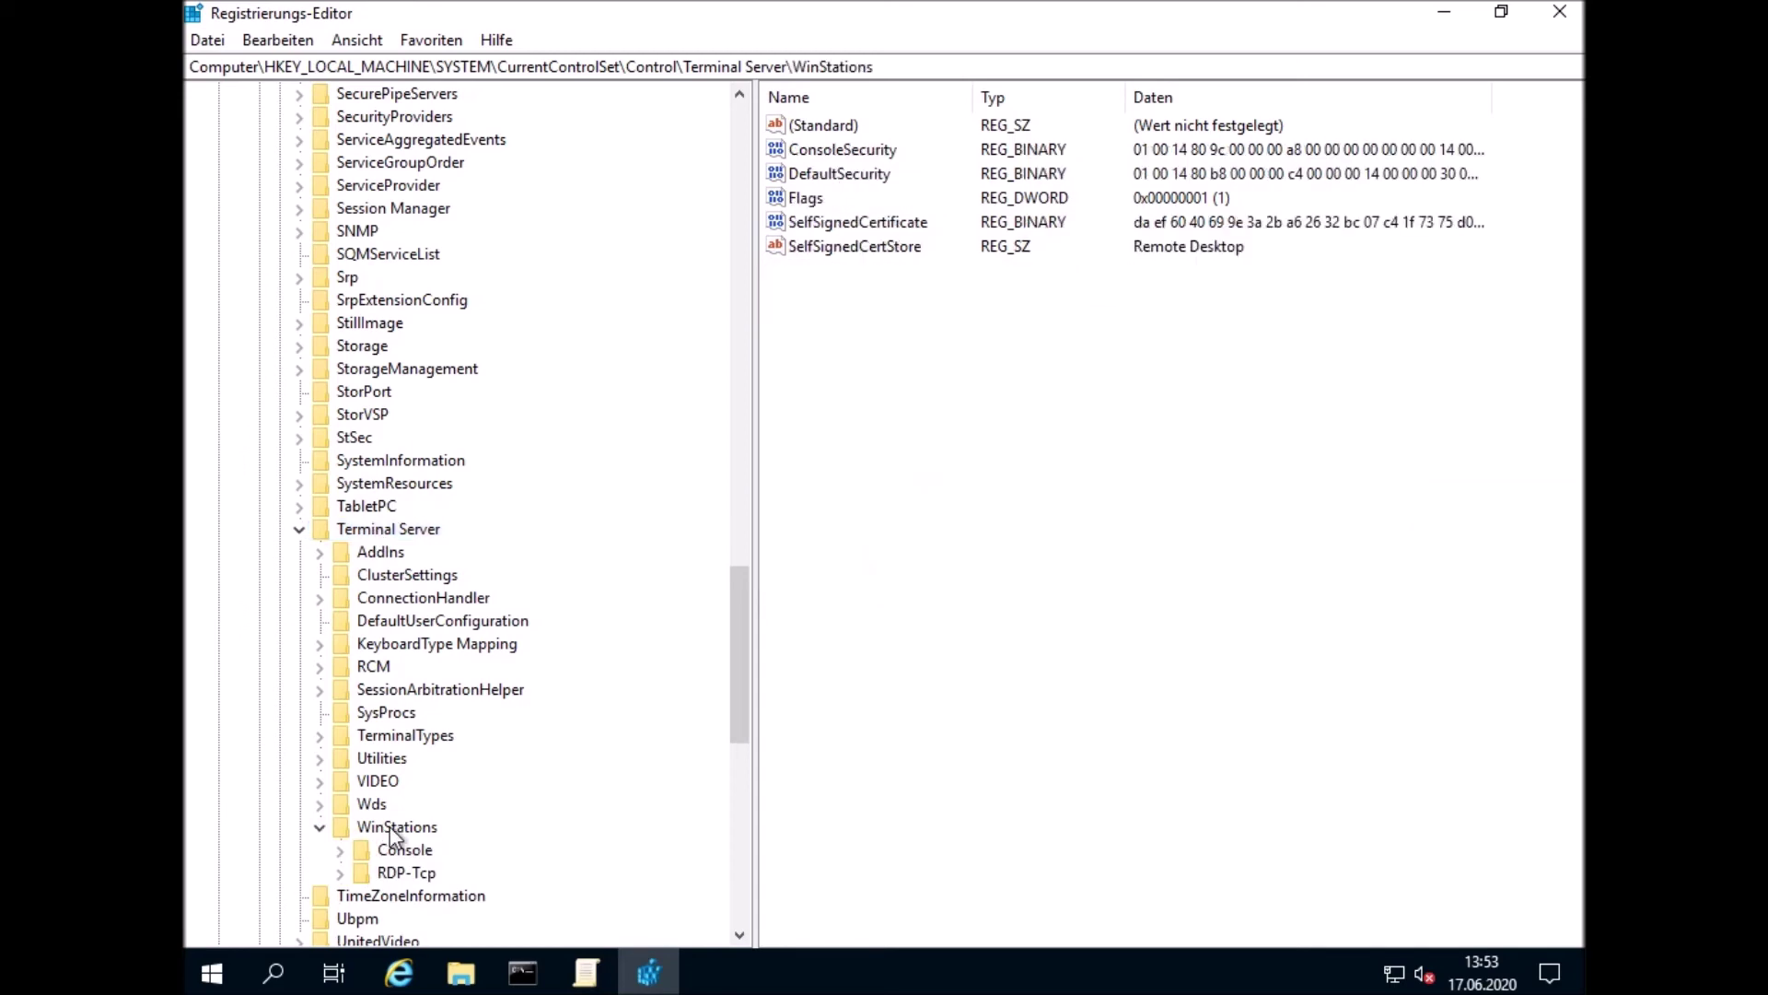
click(391, 875)
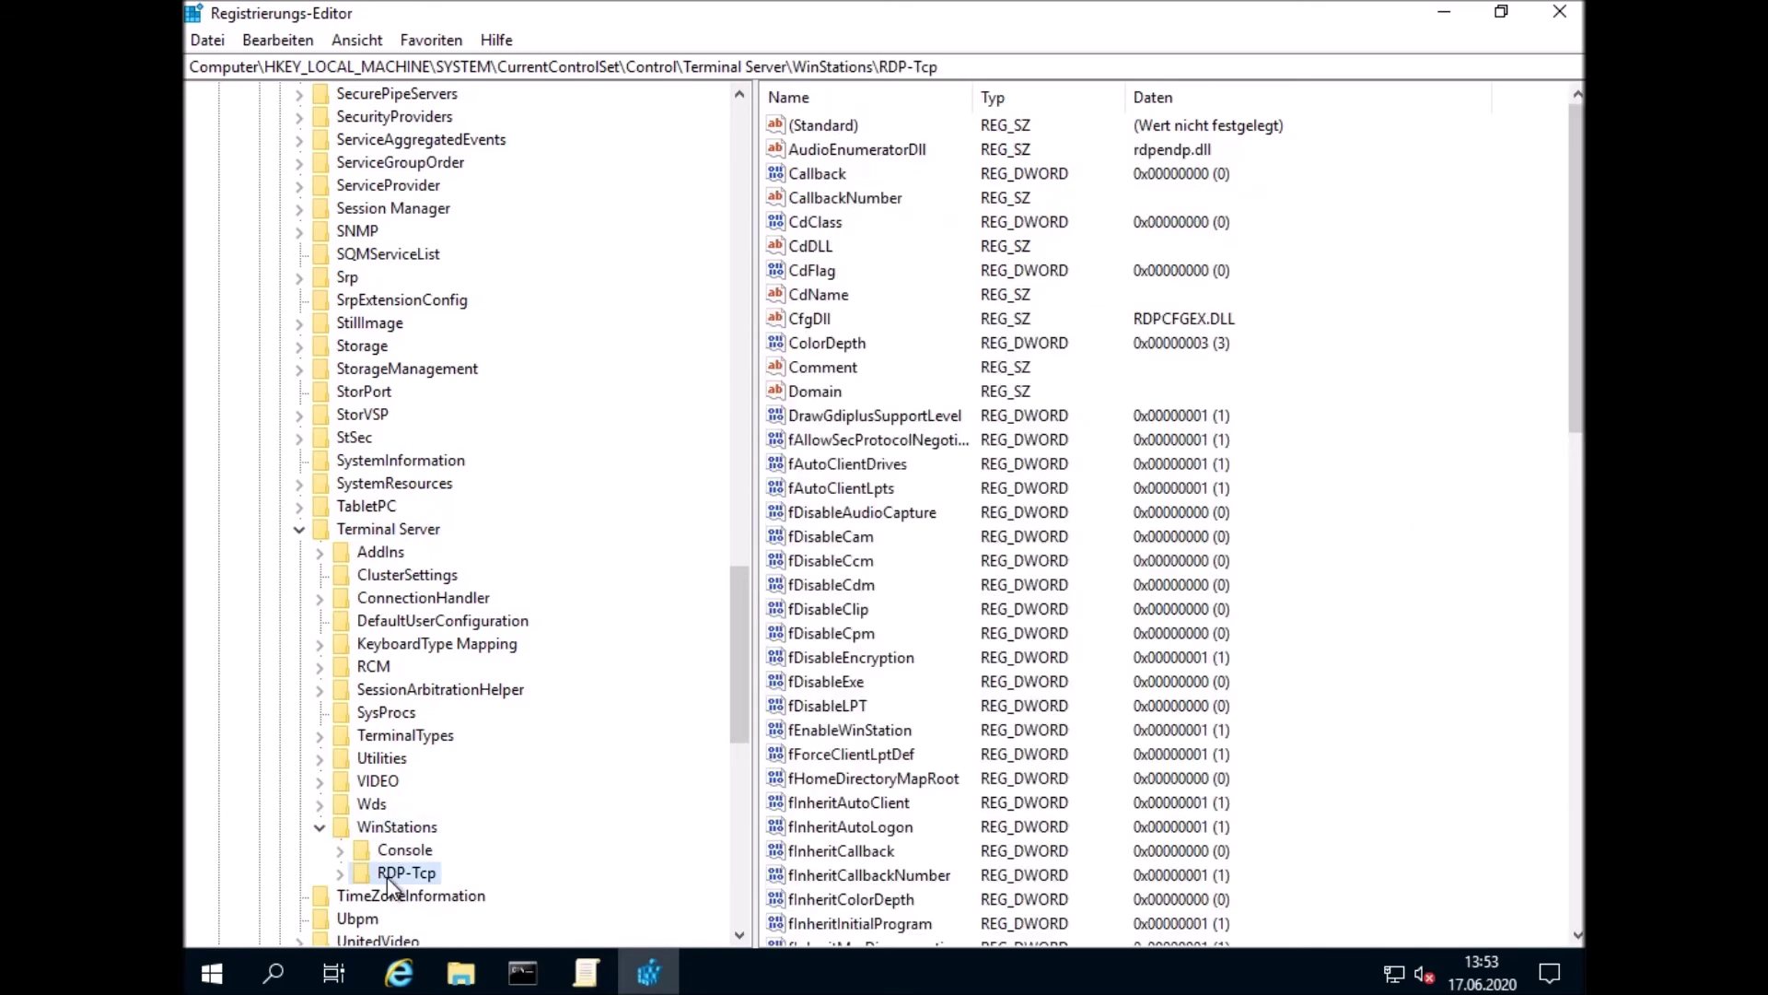
Inspect the PortNumber value of the RDP-Tcp key in decimal notation, and cancel the value editor
scroll(978, 808, down, 5)
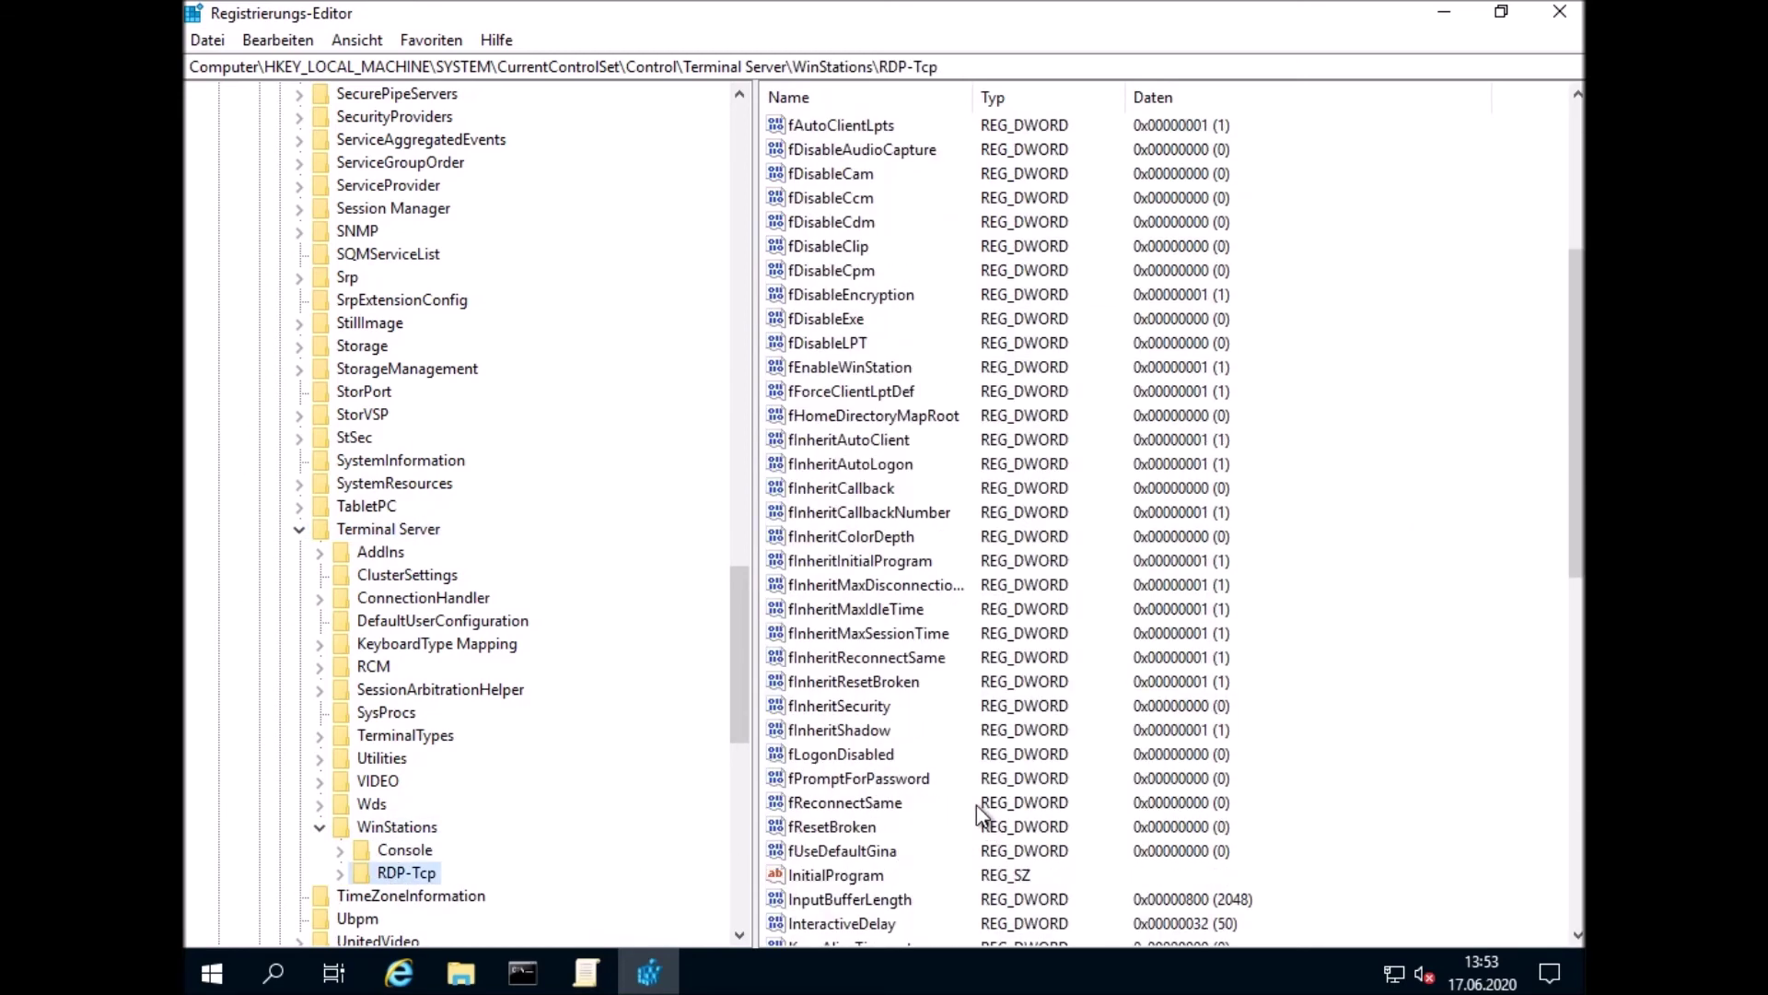
scroll(976, 805, down, 7)
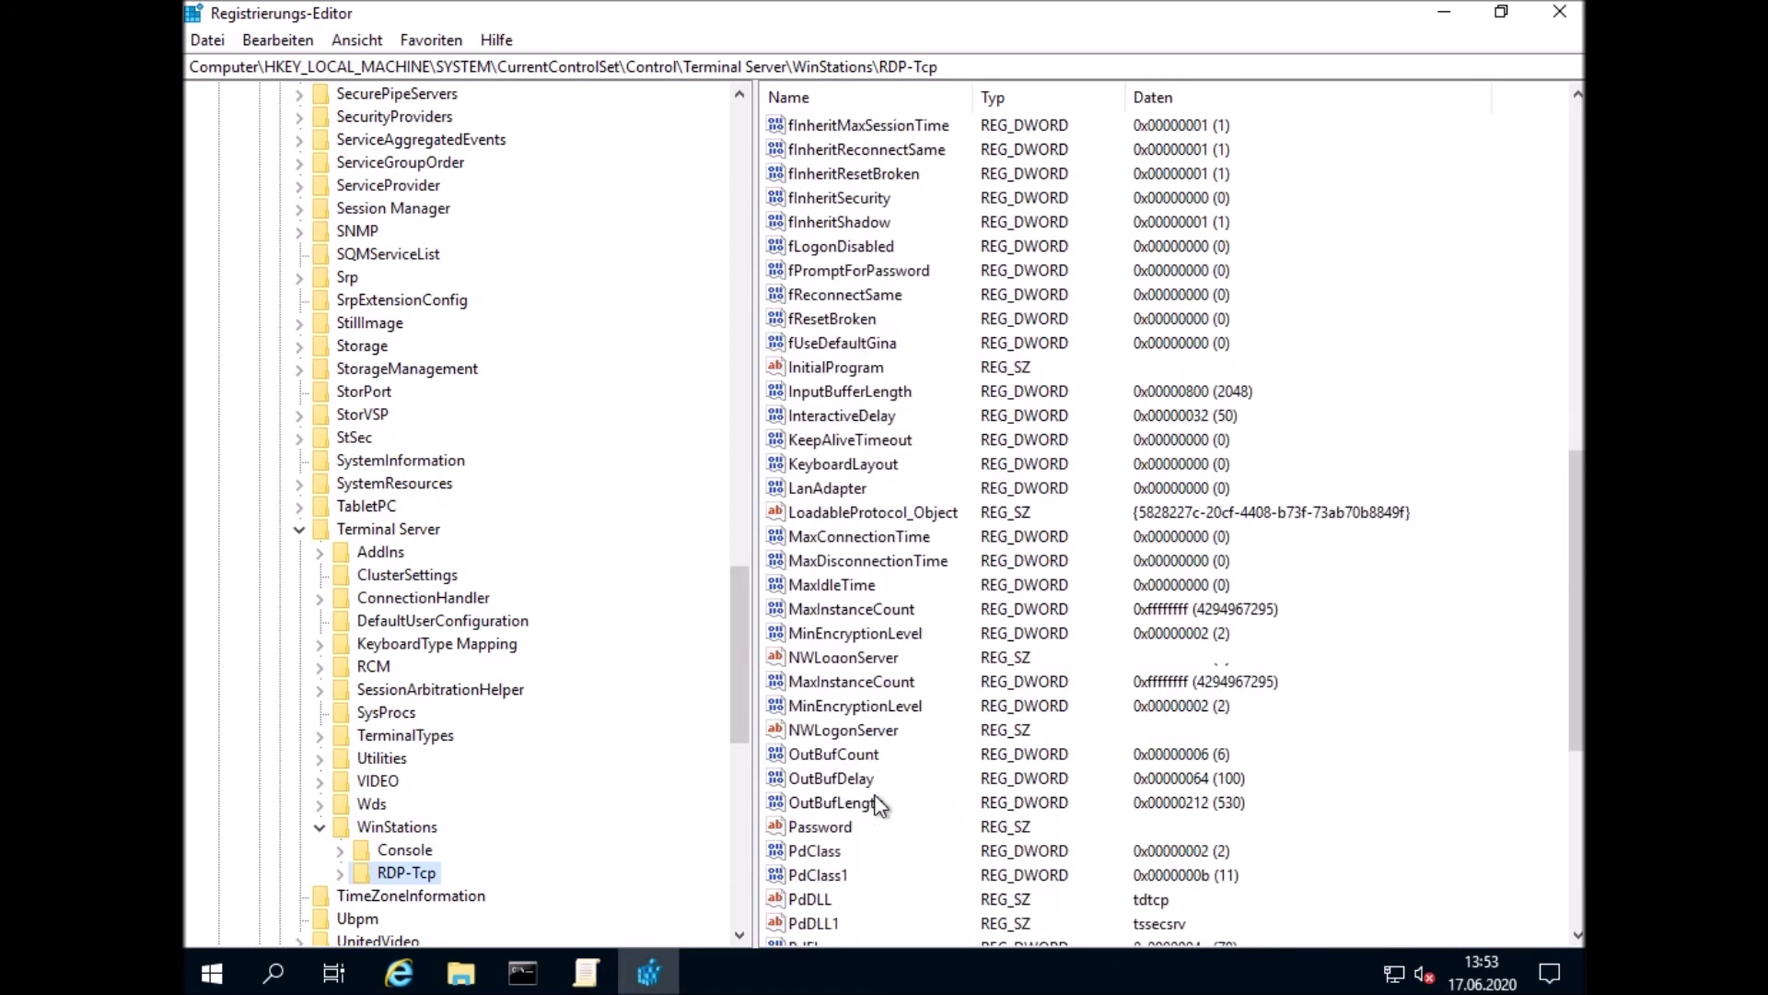
scroll(879, 805, down, 1)
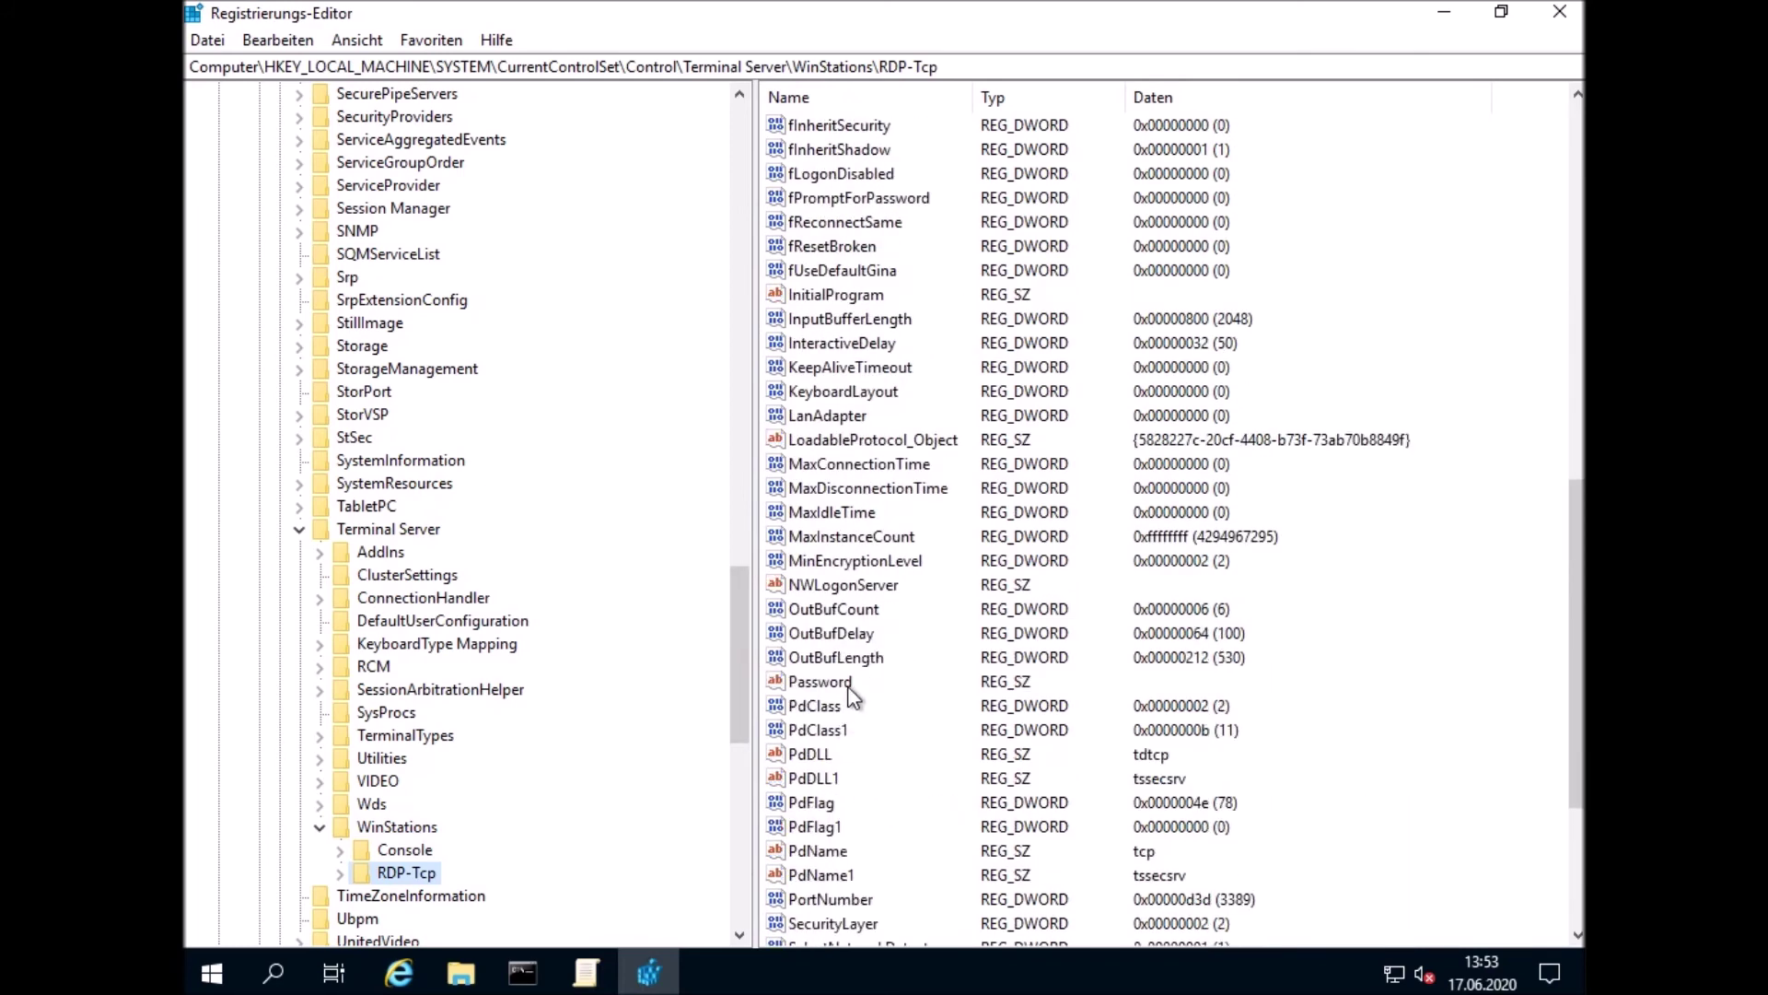
scroll(866, 764, down, 1)
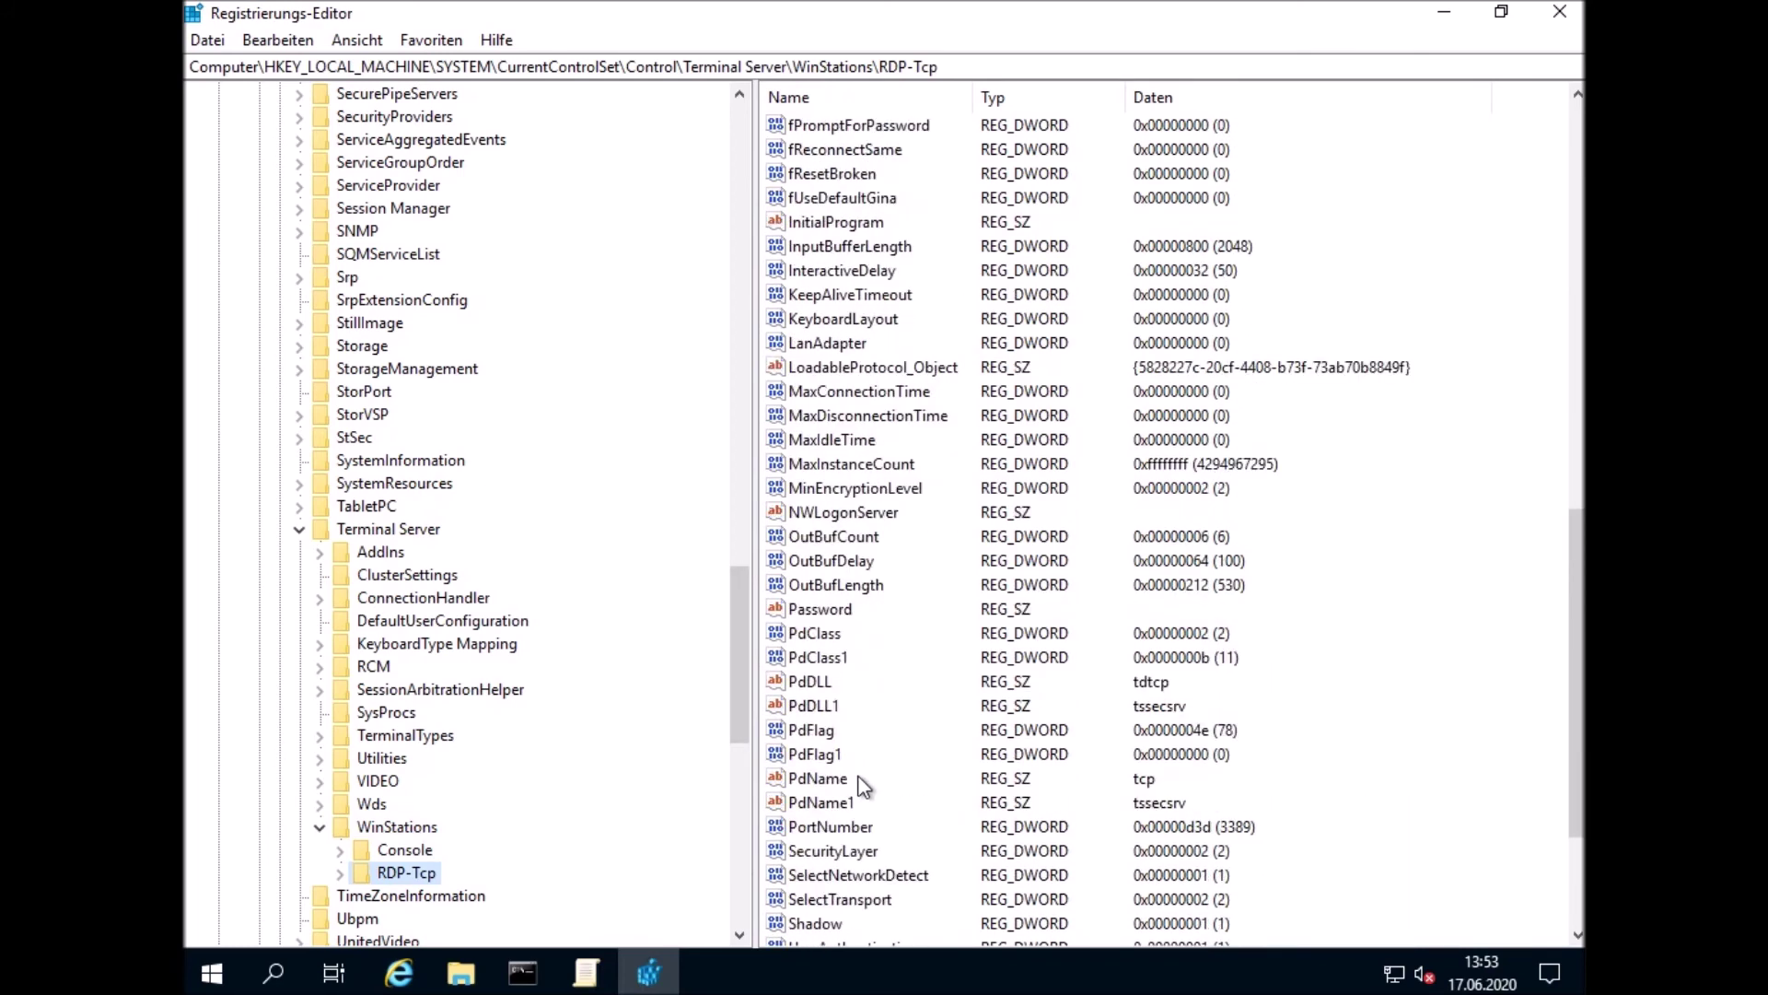
double_click(843, 833)
click(483, 276)
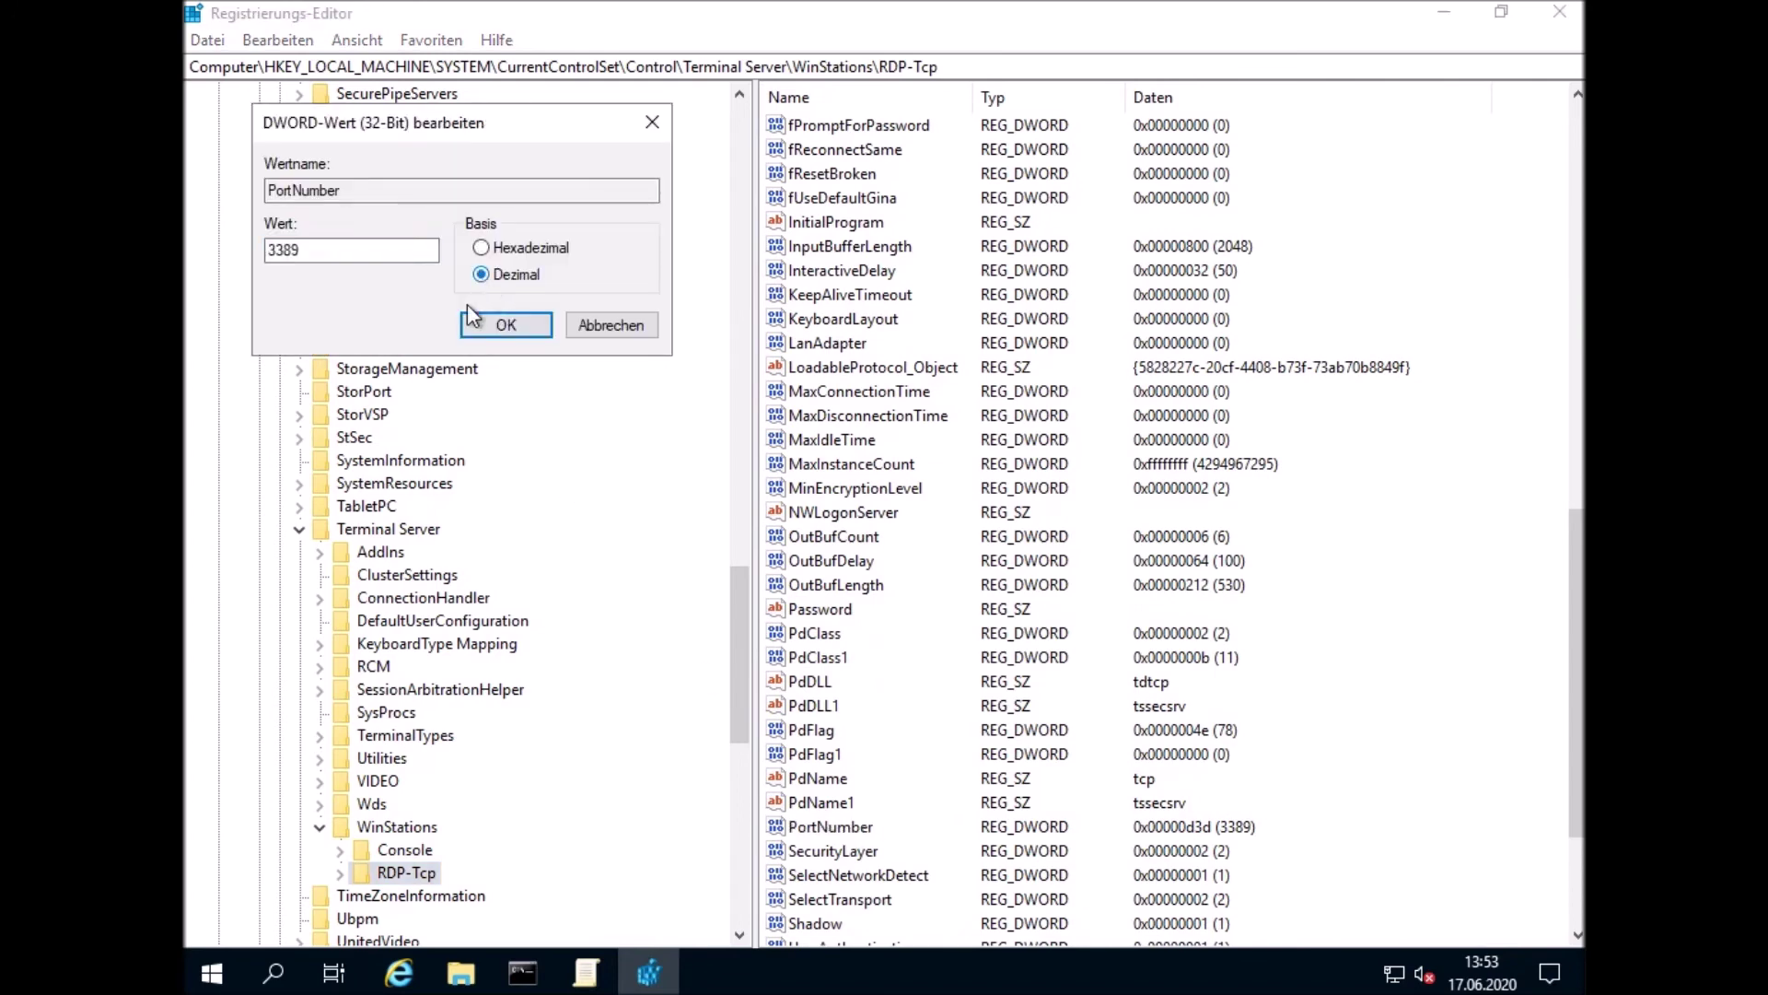
click(300, 257)
click(611, 326)
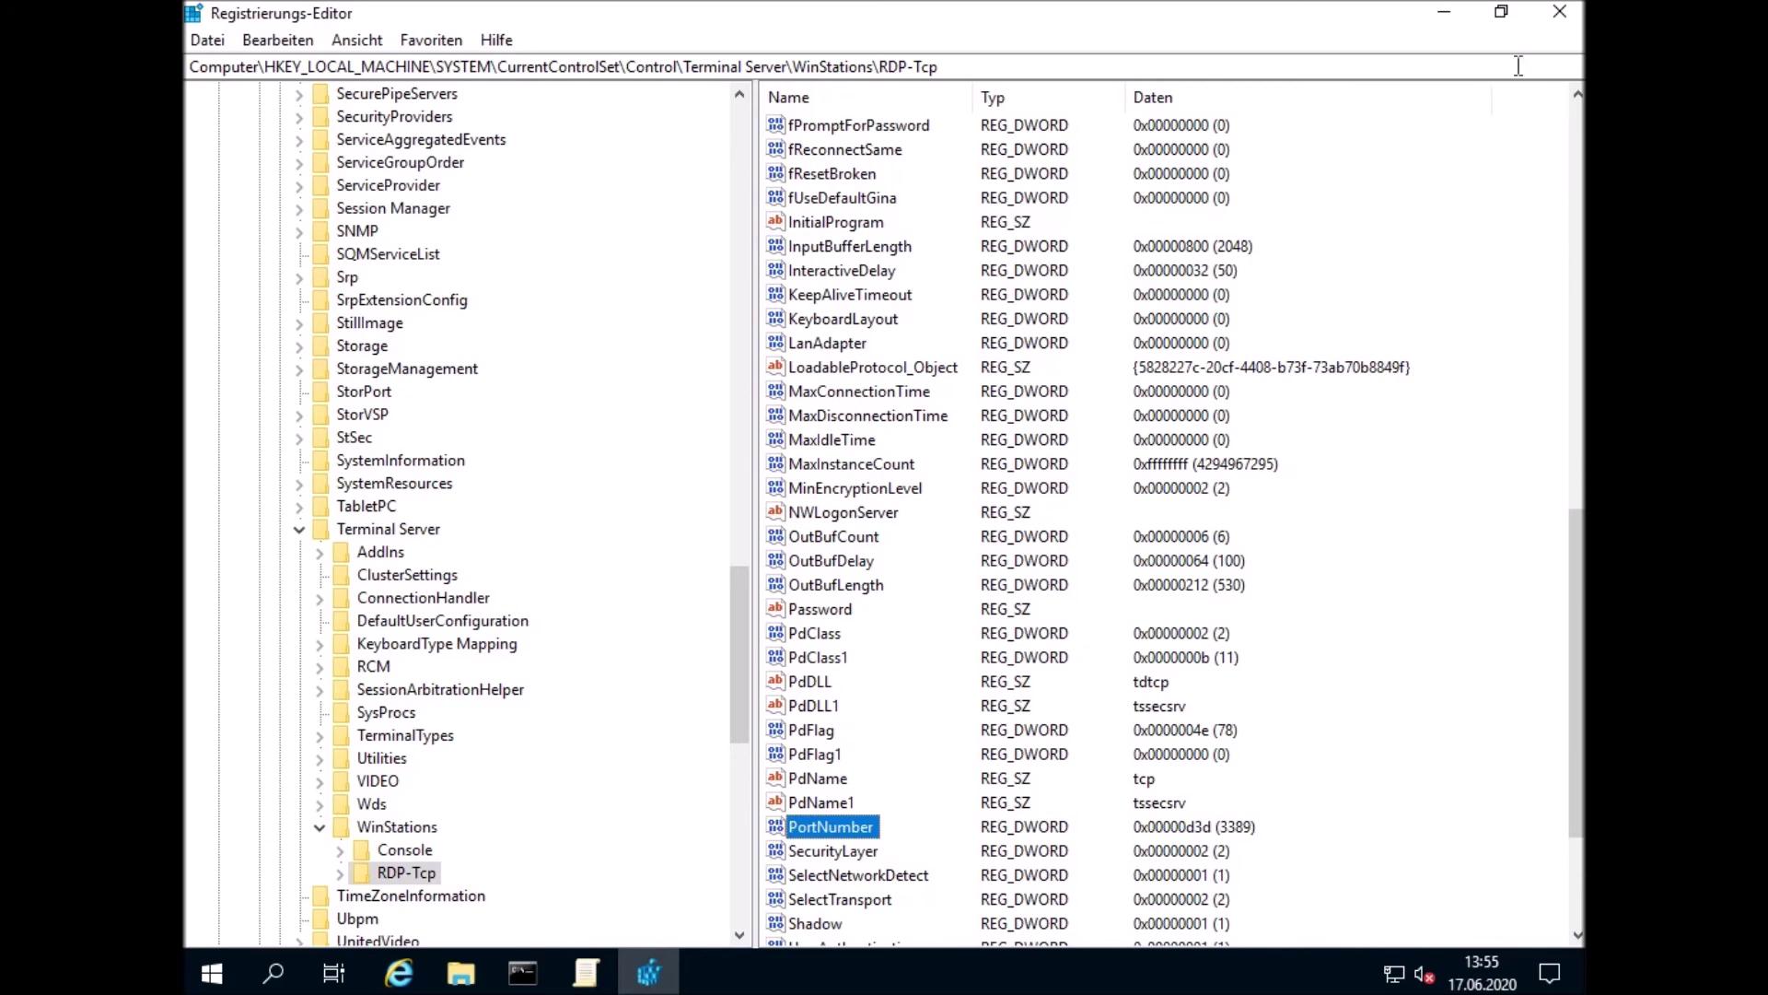
Close the Registry Editor, the local Group Policy editor and both command prompts
click(1559, 12)
click(1440, 50)
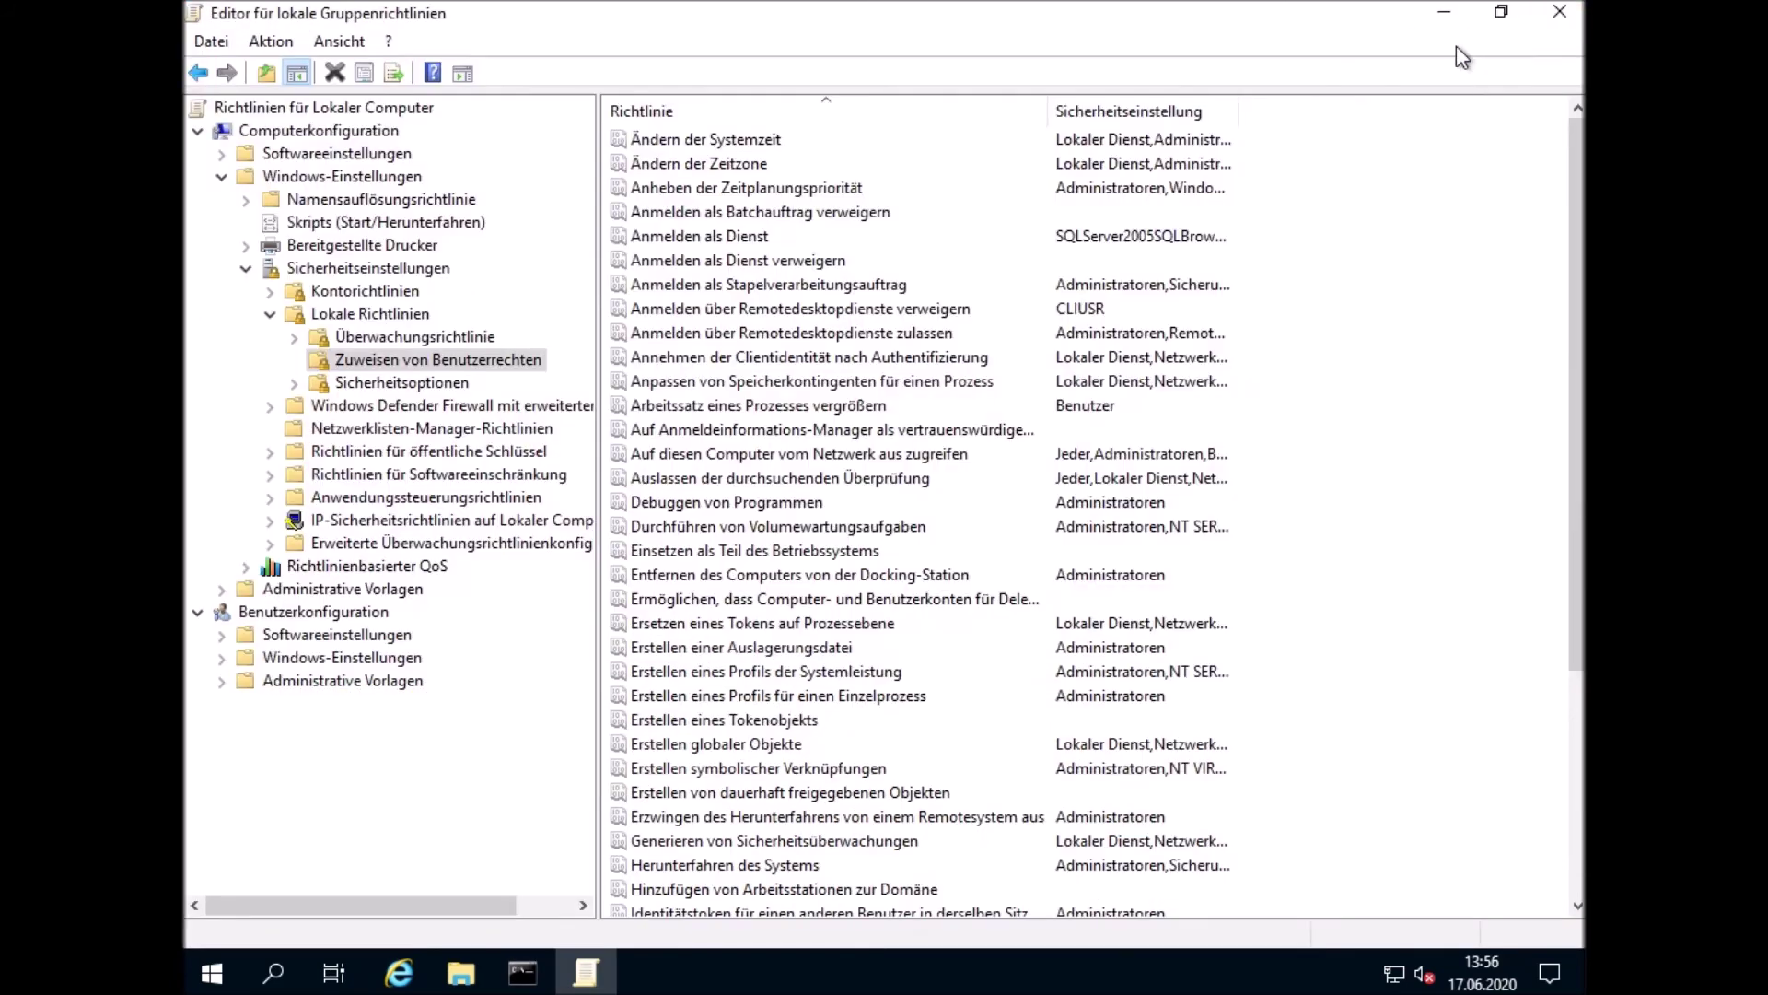
click(1559, 12)
click(1515, 116)
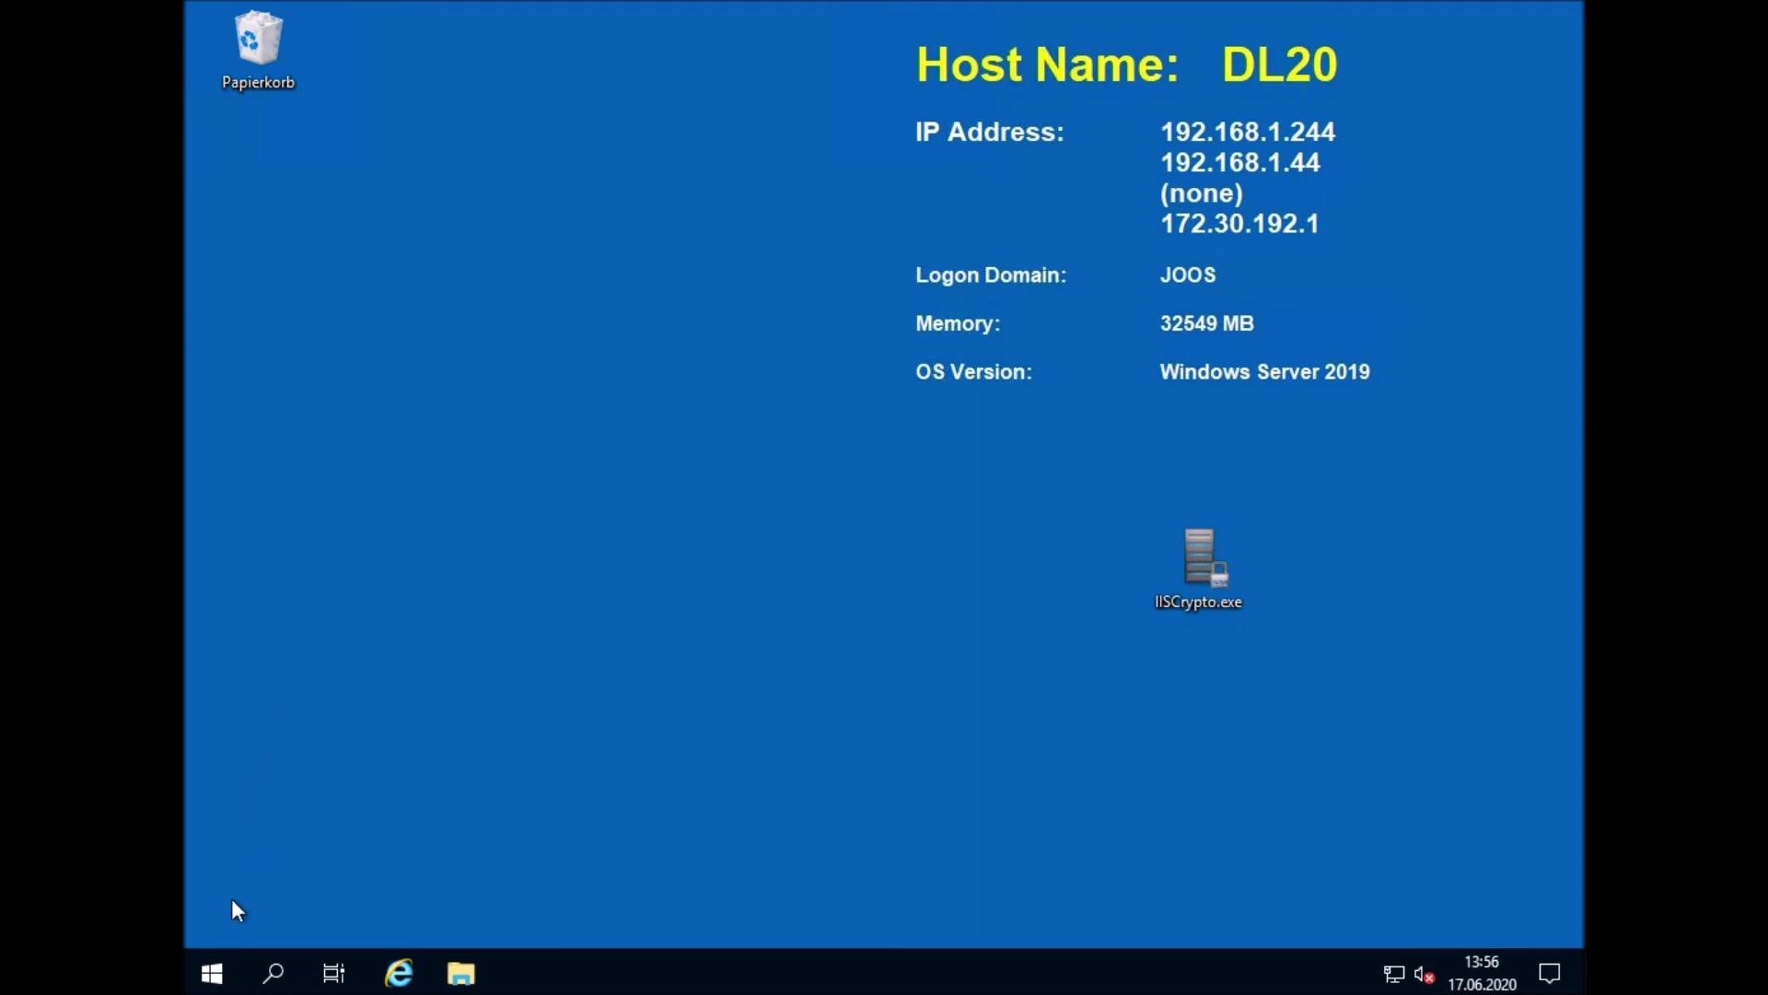
Disable the WindowsMediaPlayer optional feature with Disable-WindowsOptionalFeature -Online in Windows PowerShell, and close the console after the command completes
click(217, 974)
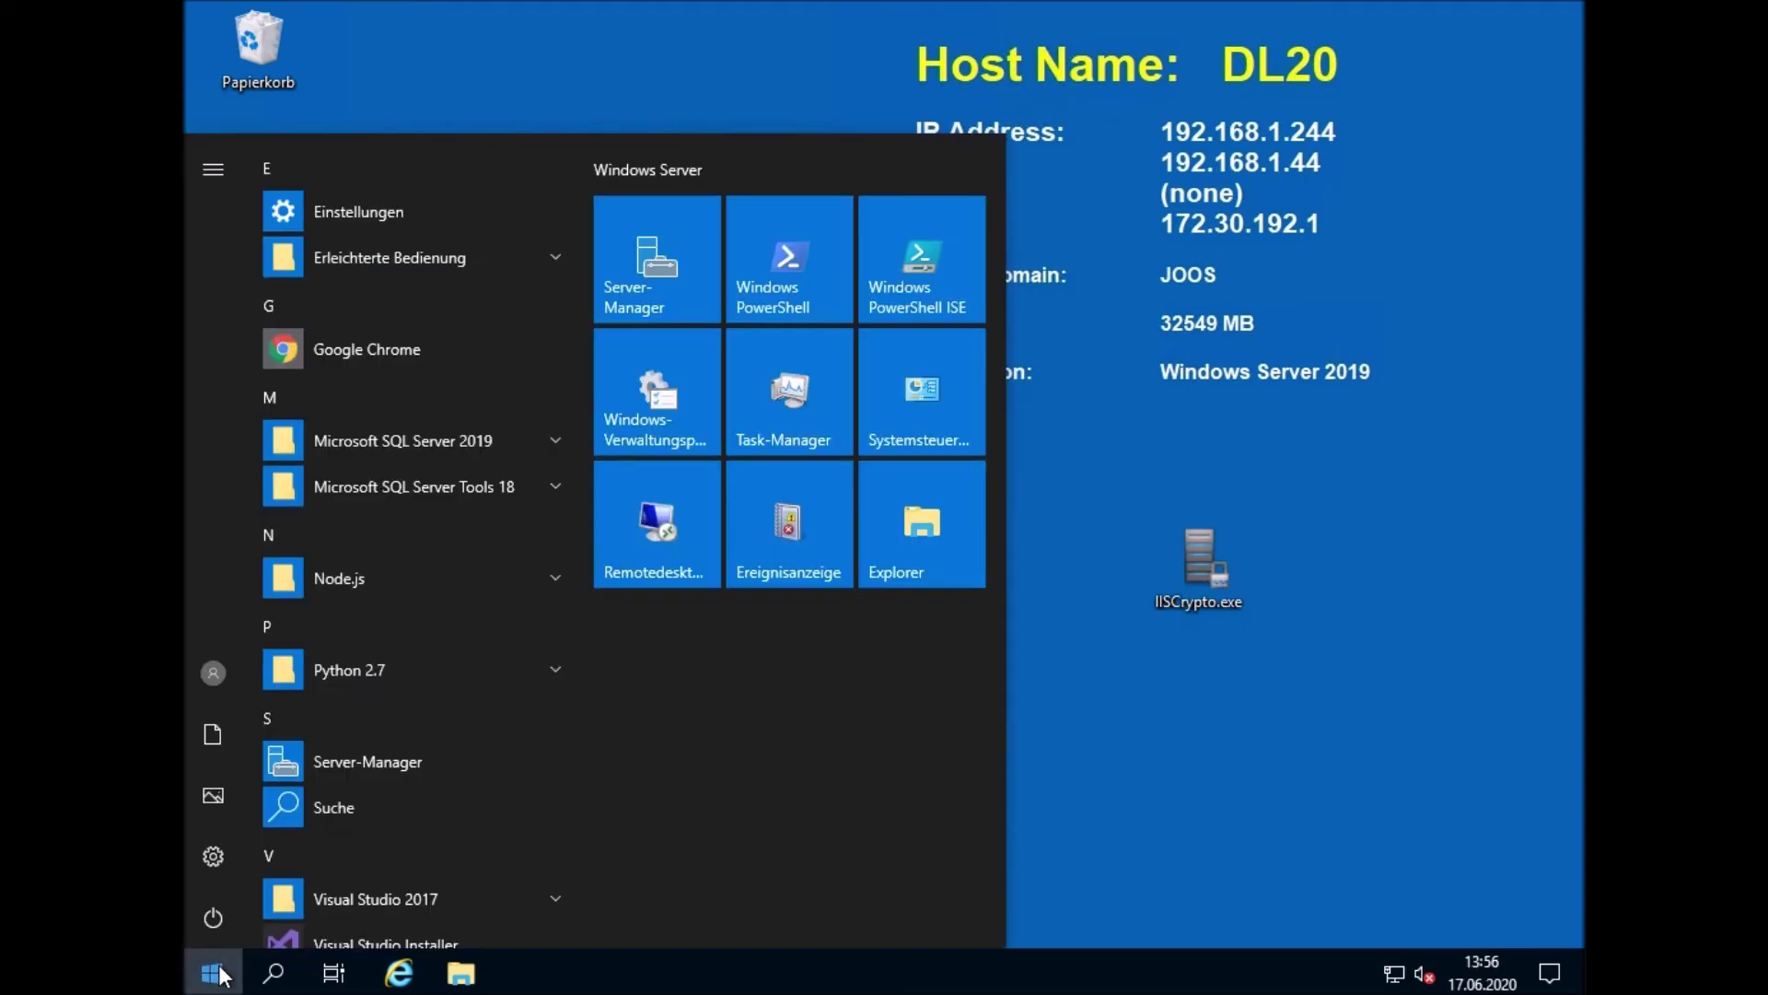
click(798, 256)
text(Disable-WindowsOptionalFeature -Online -FeatureName WindowsMediaPlayer)
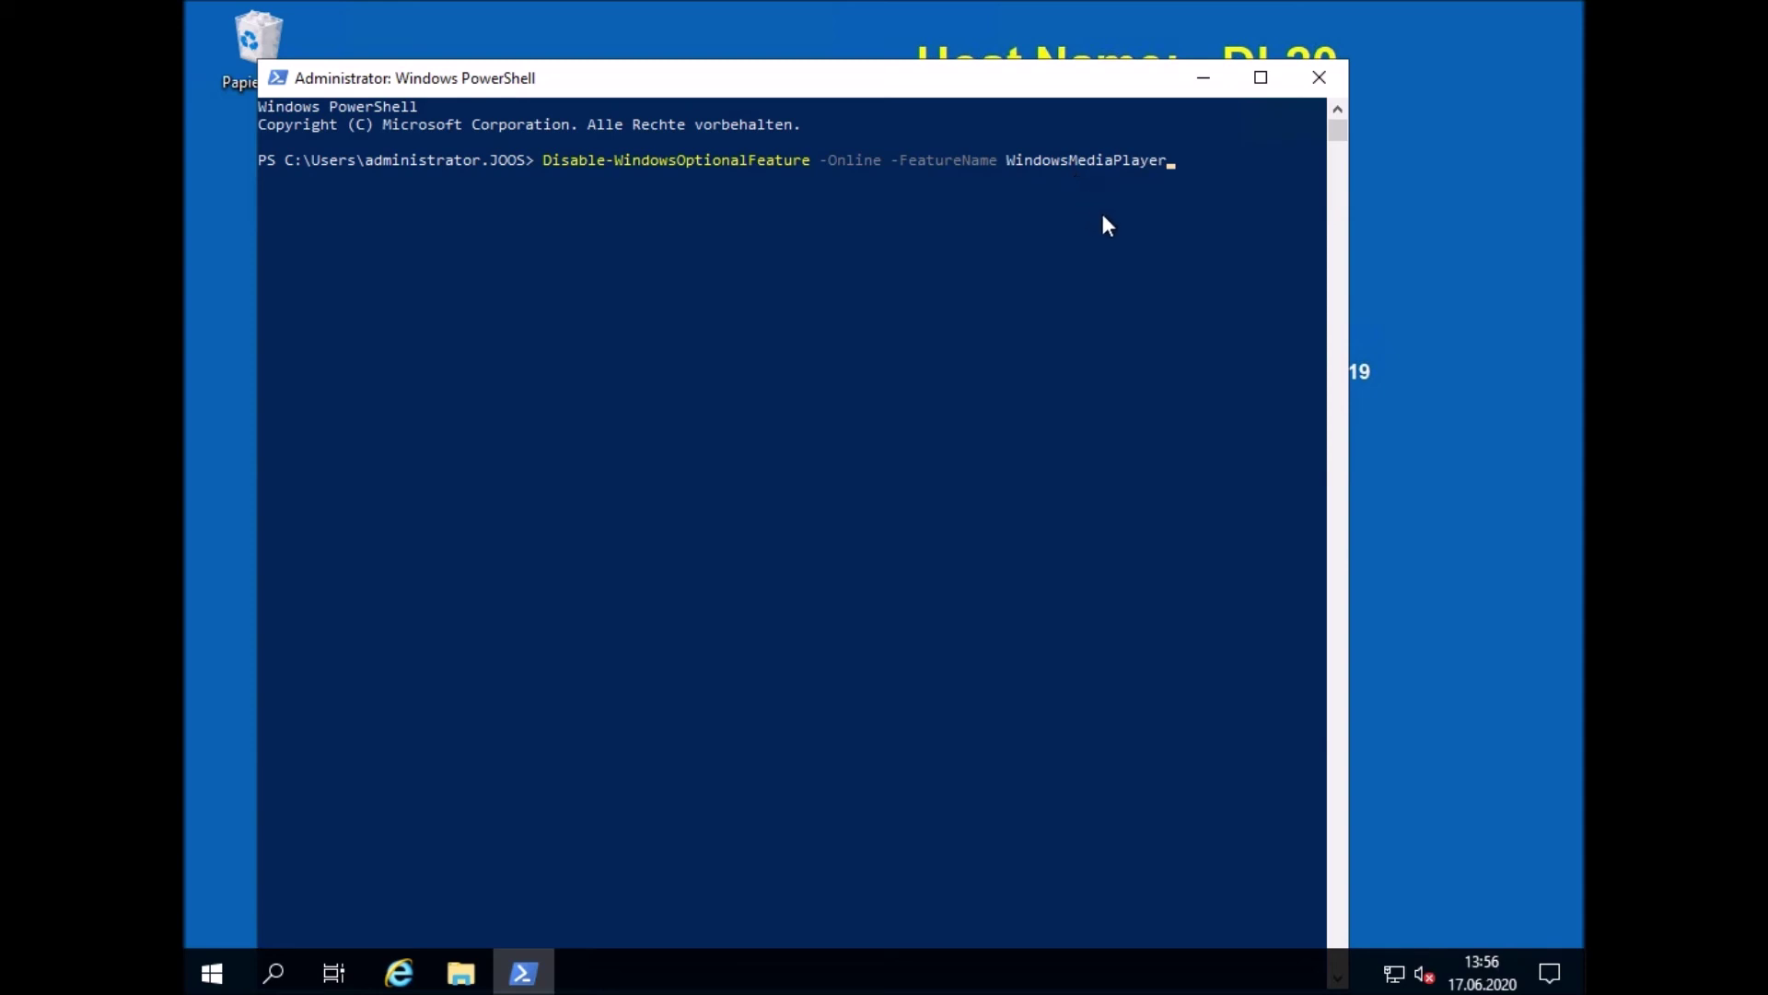
key(Return)
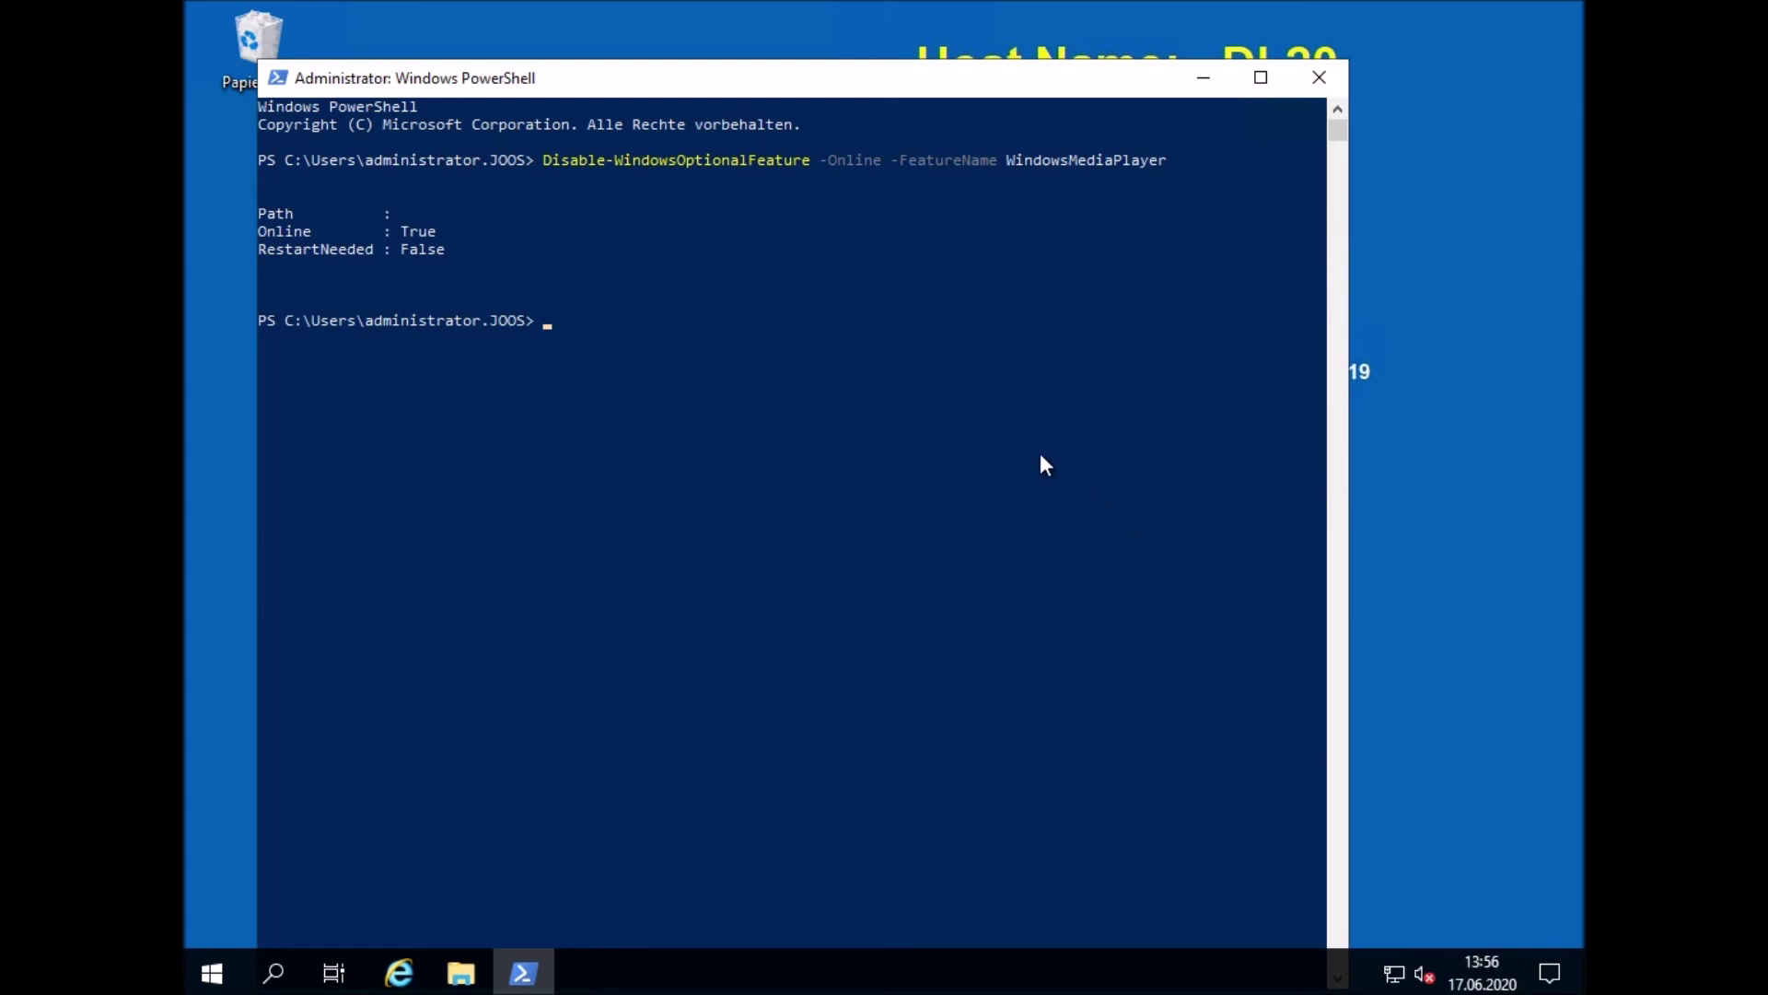
click(1310, 77)
Launch IISCrypto.exe from the desktop, accept its license agreement and reposition the window so all of it is visible
double_click(1190, 550)
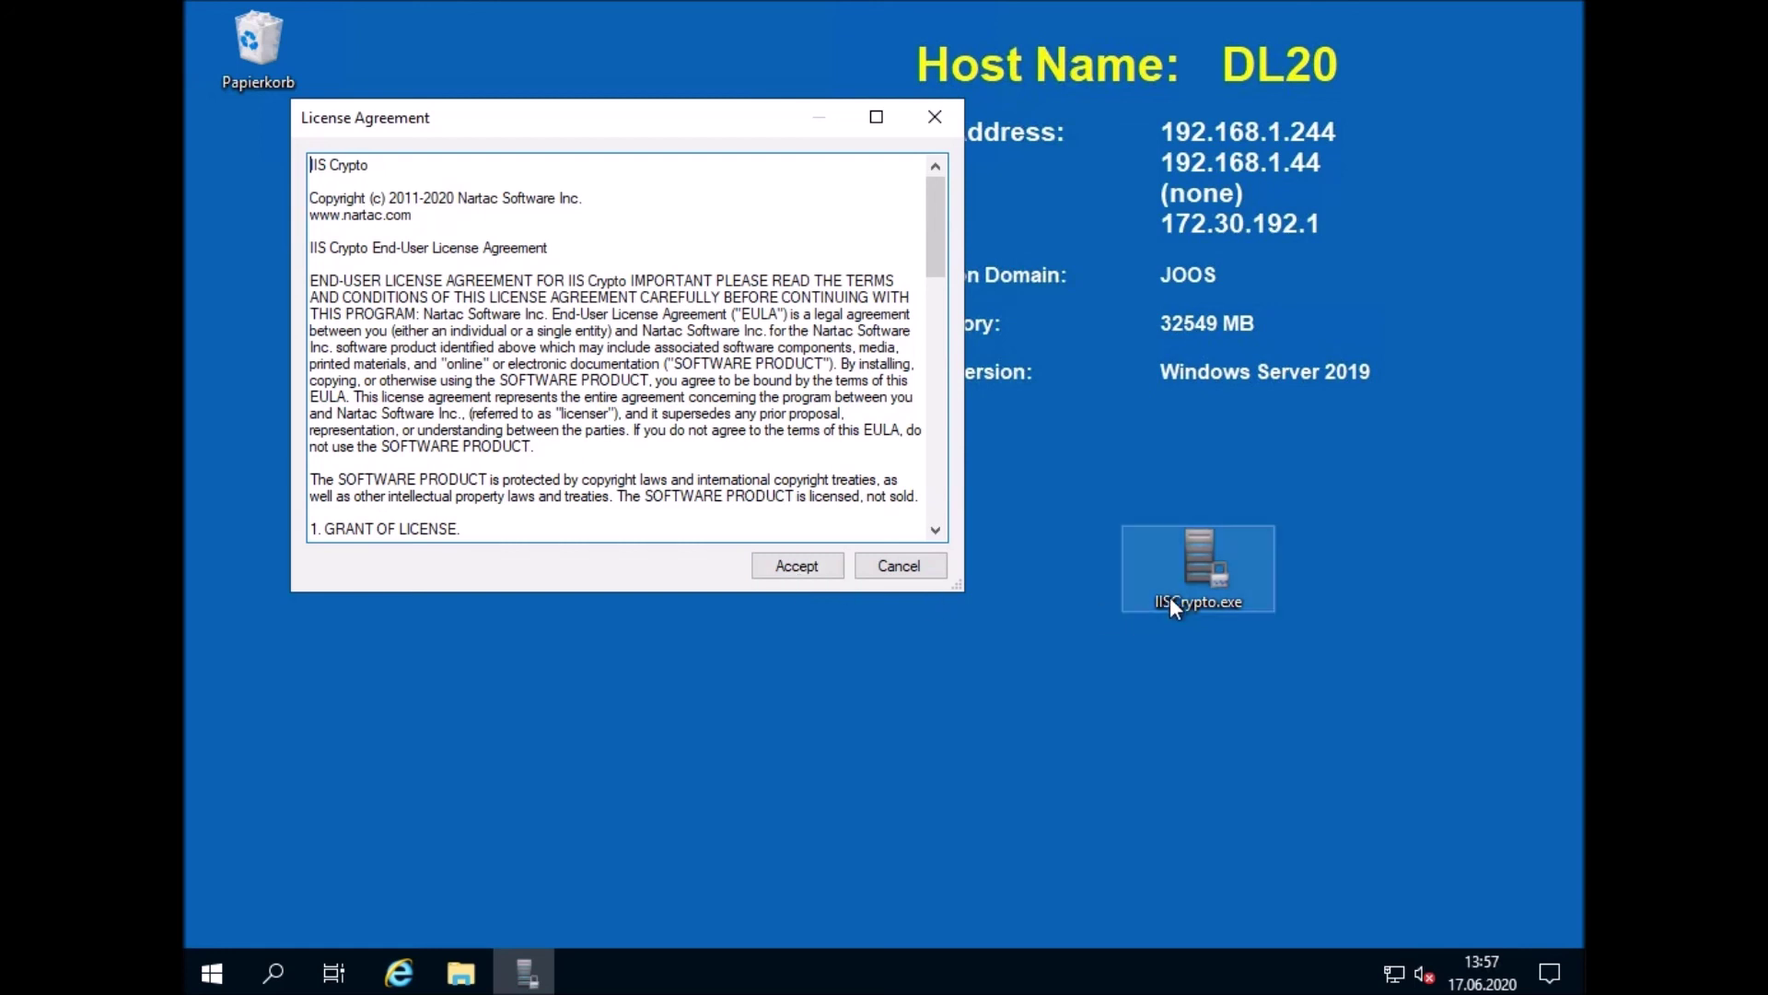
click(818, 565)
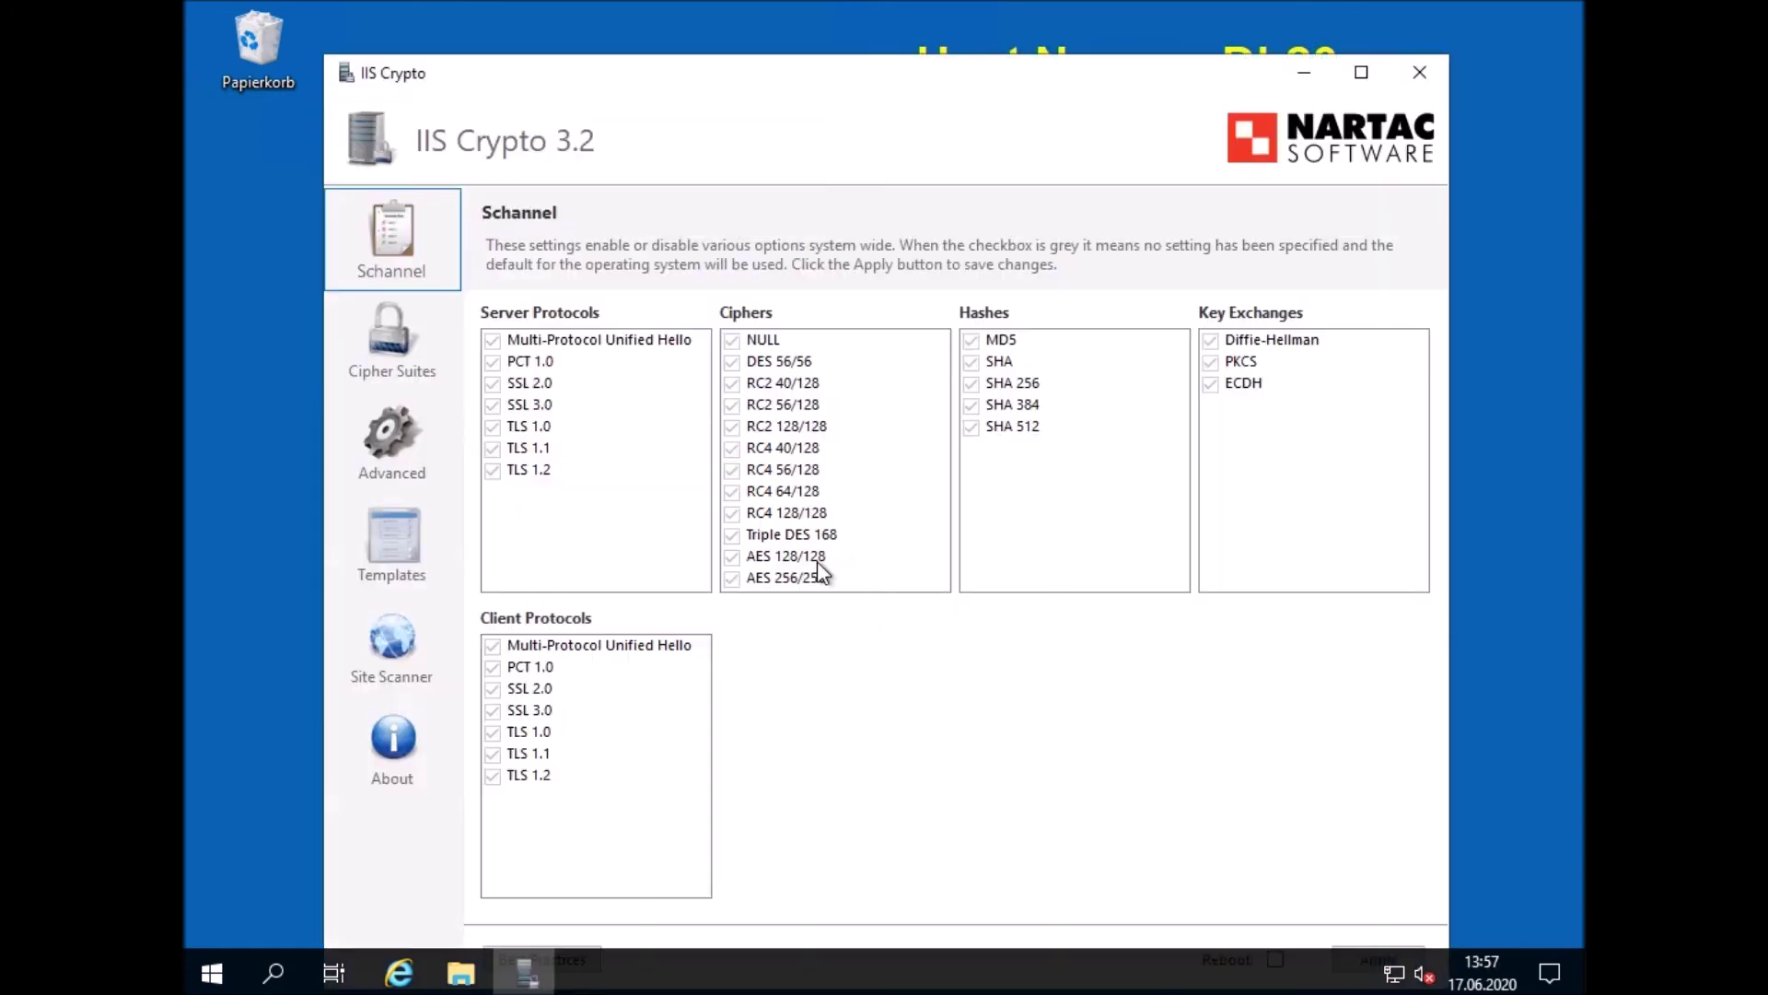
drag(880, 75, 906, 24)
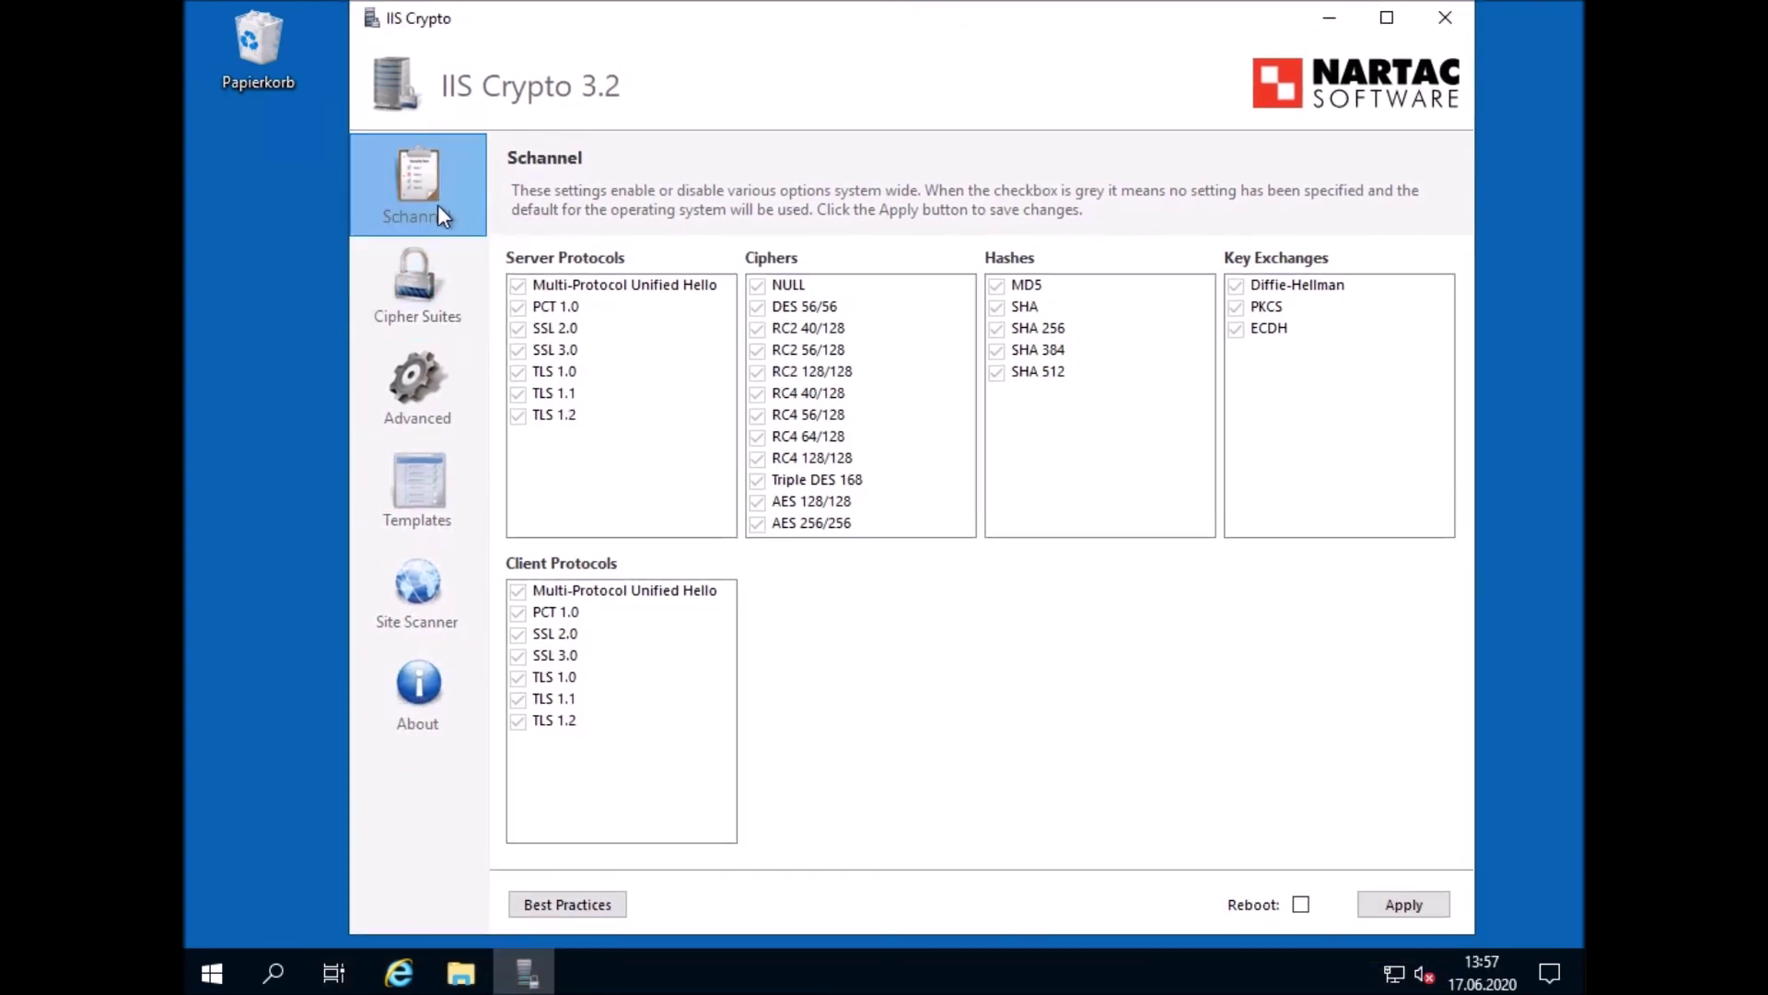
Look through the Cipher Suites, Advanced, Templates and Site Scanner pages of IIS Crypto
click(396, 261)
click(412, 372)
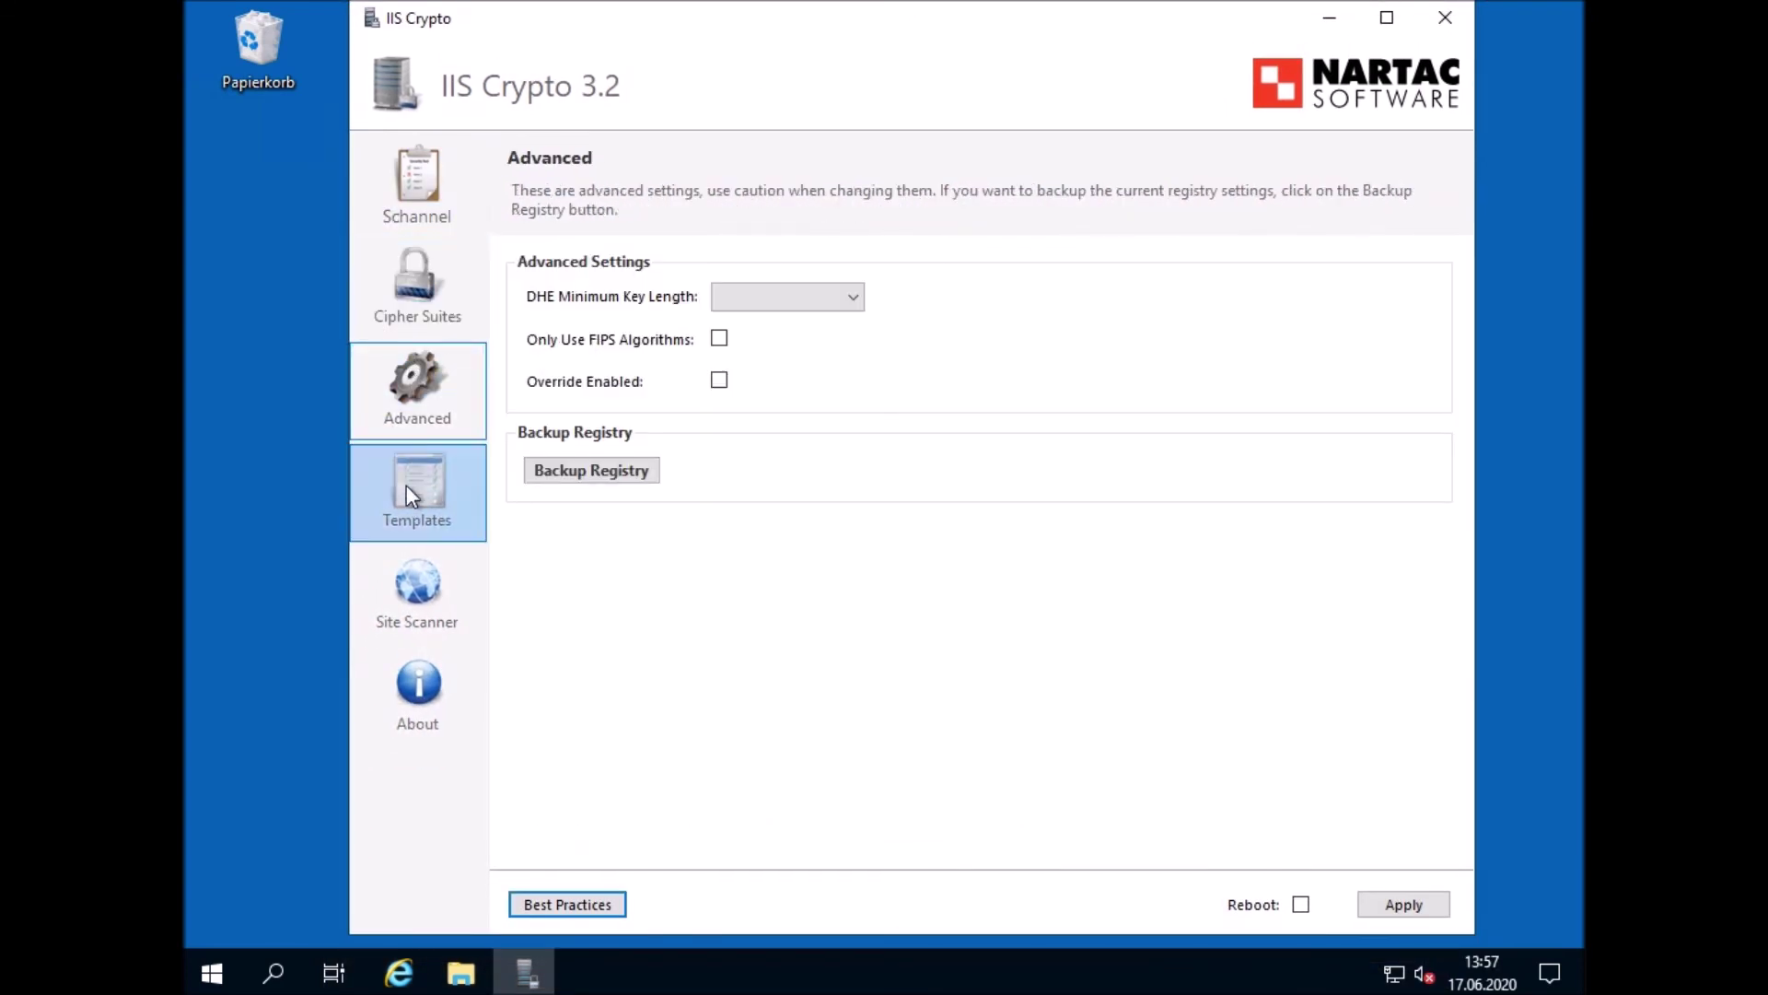
click(405, 507)
click(404, 589)
Load the Best Practices selection for the Schannel protocols and ciphers, and acknowledge the notice
click(417, 184)
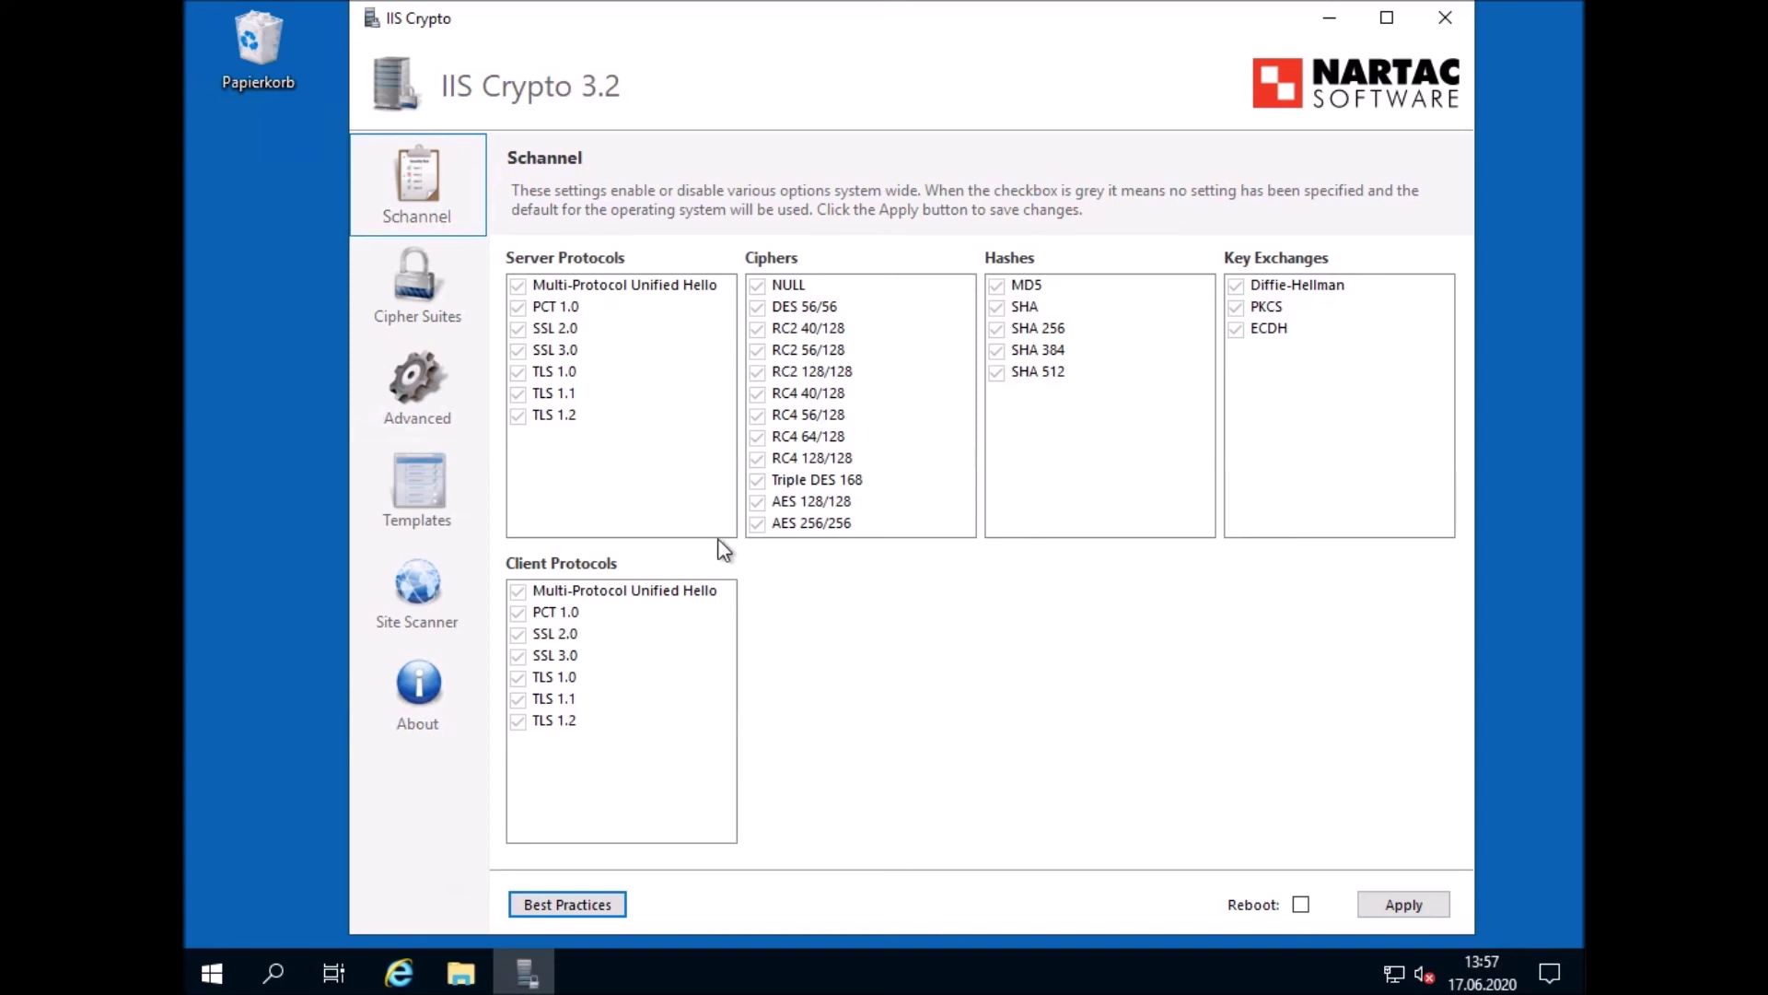
click(588, 906)
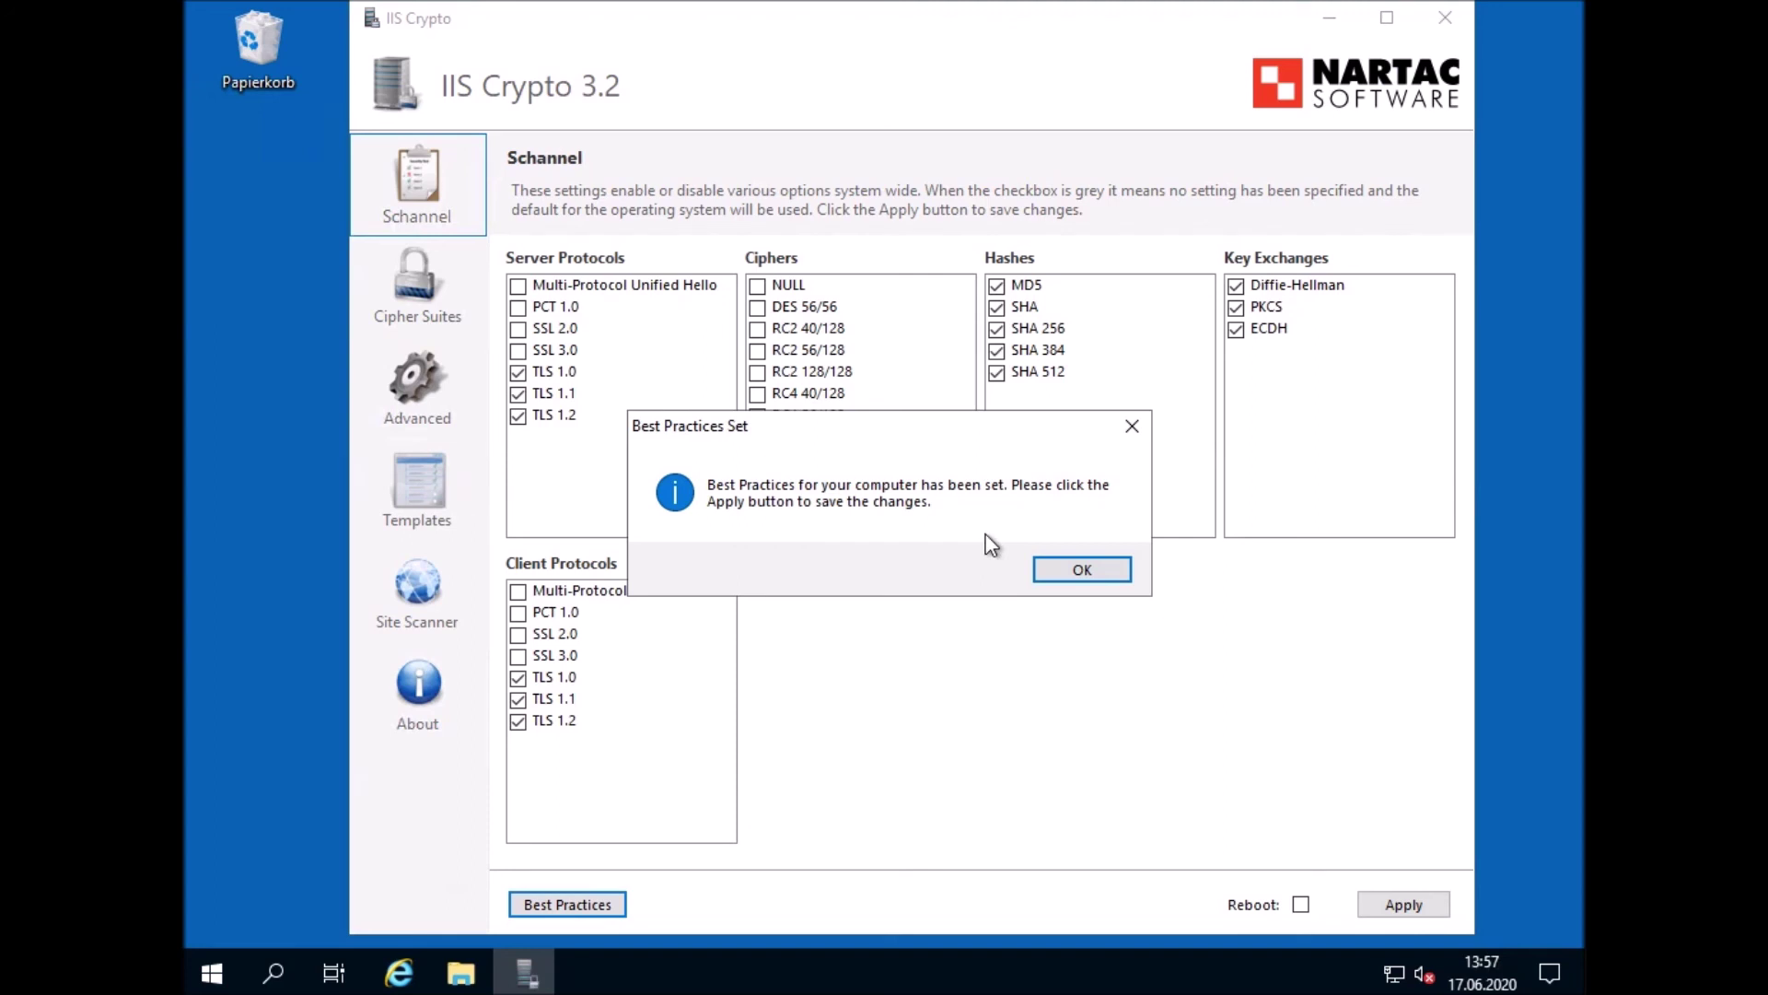
click(1087, 571)
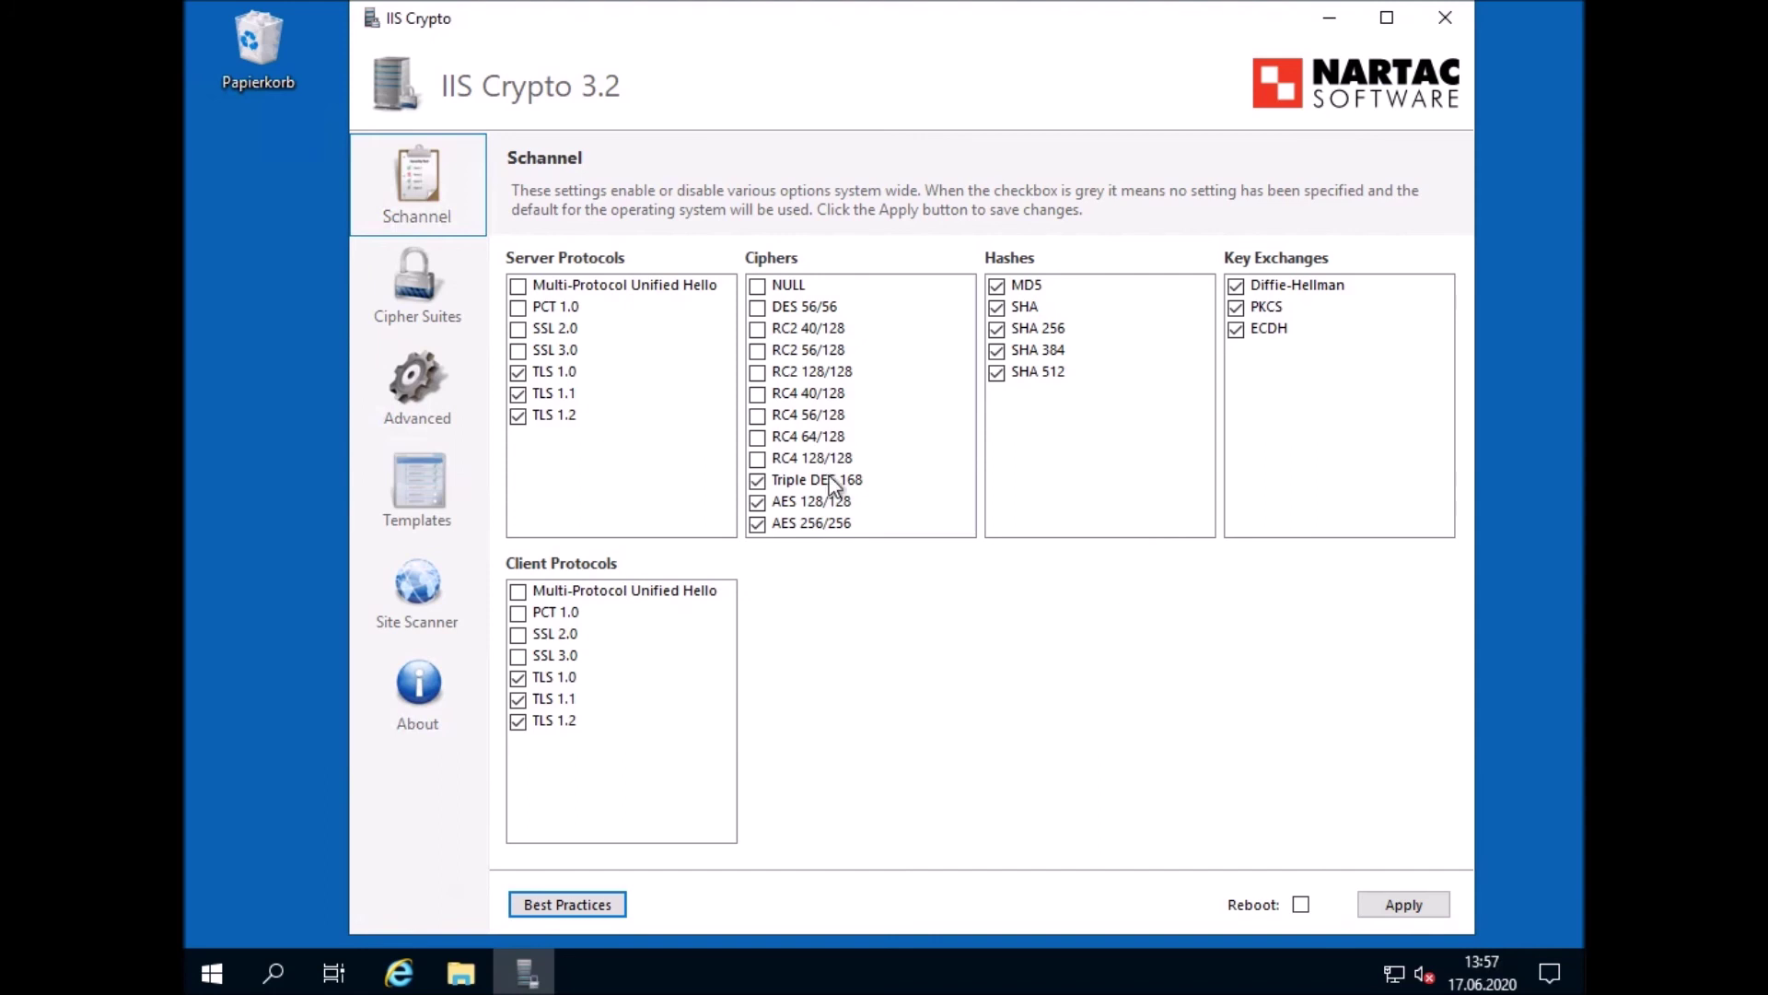